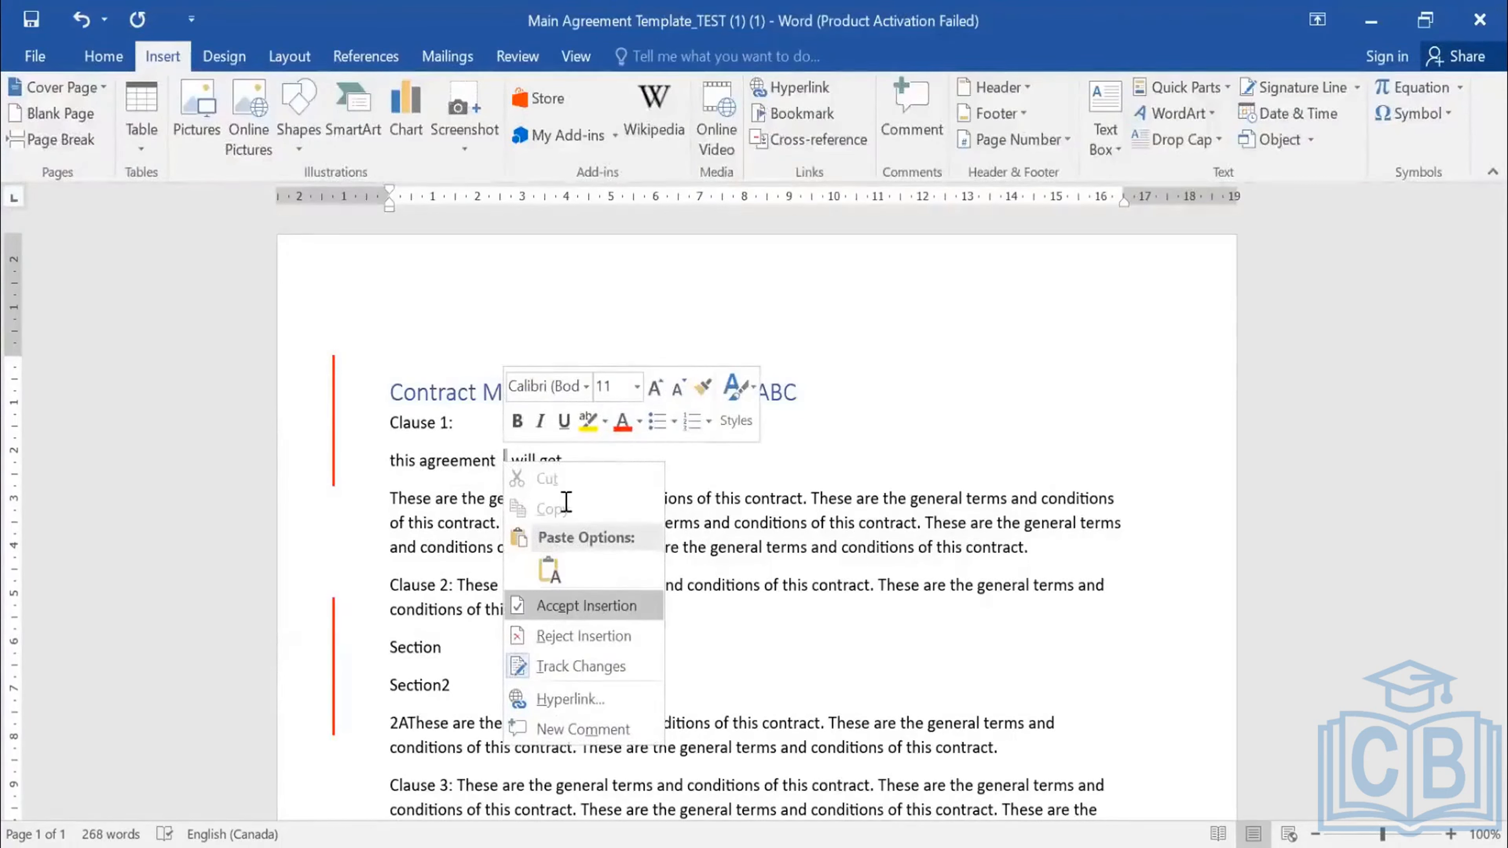
- Accept the tracked insertion between "this agreement" and "will get" under Clause 1 and update the field there
{"action": "key", "text": "Return"}
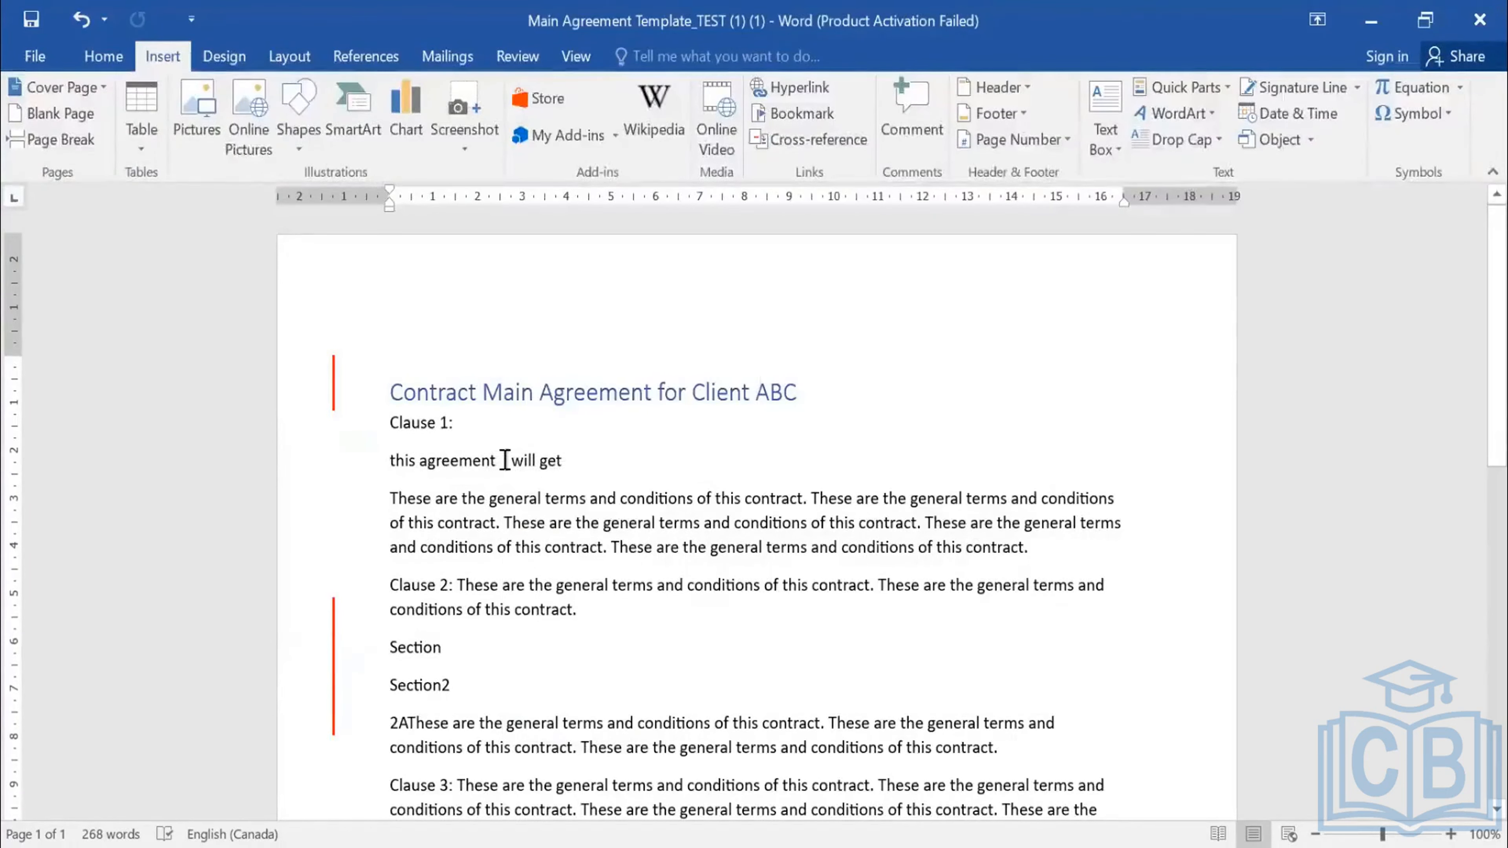
{"action": "right_click", "coordinate": [507, 461]}
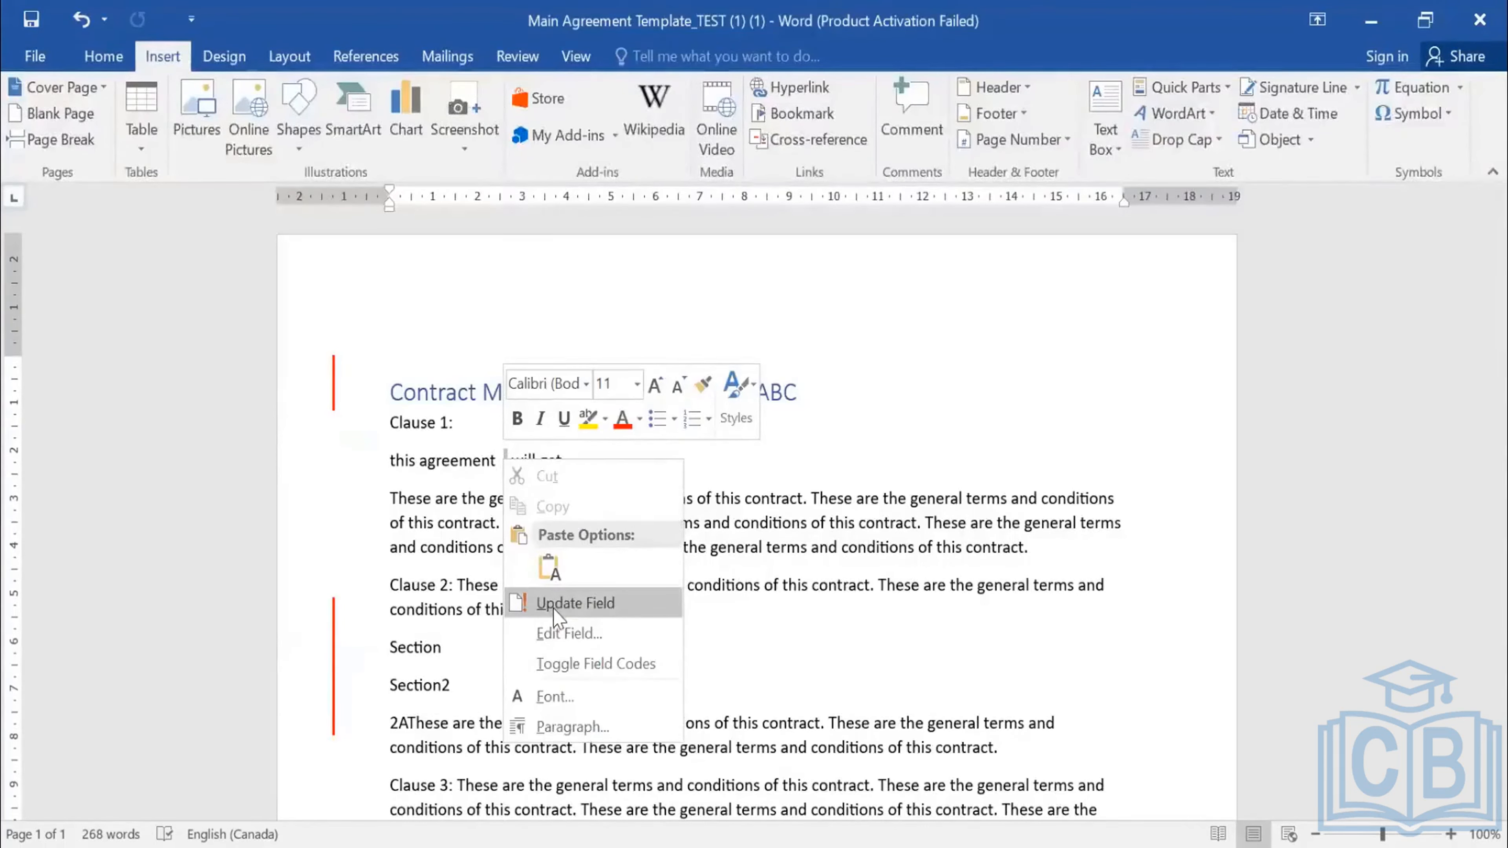
{"action": "left_click", "coordinate": [555, 605]}
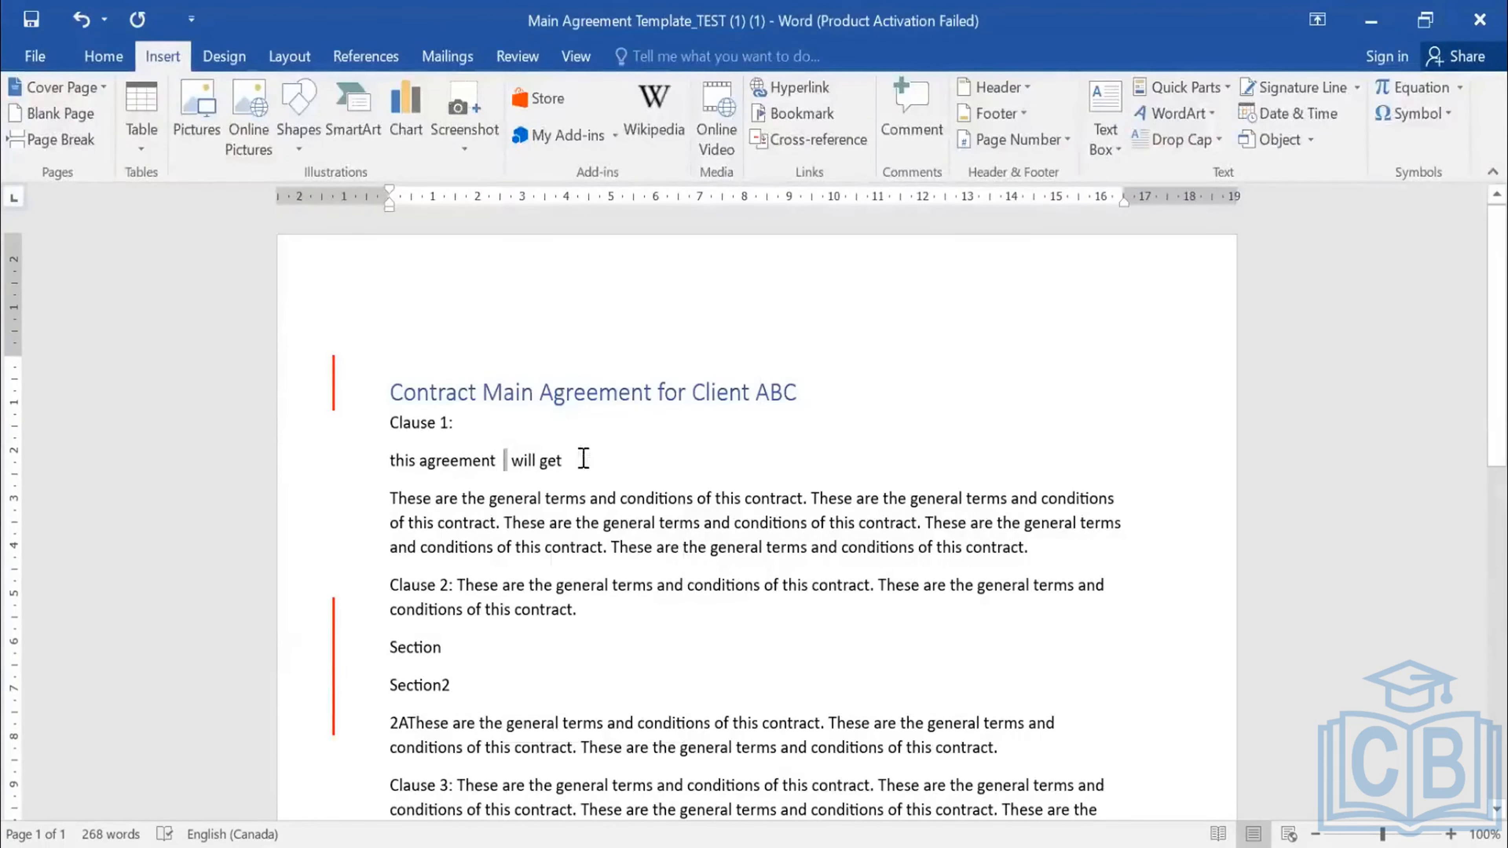
{"action": "left_click", "coordinate": [497, 462]}
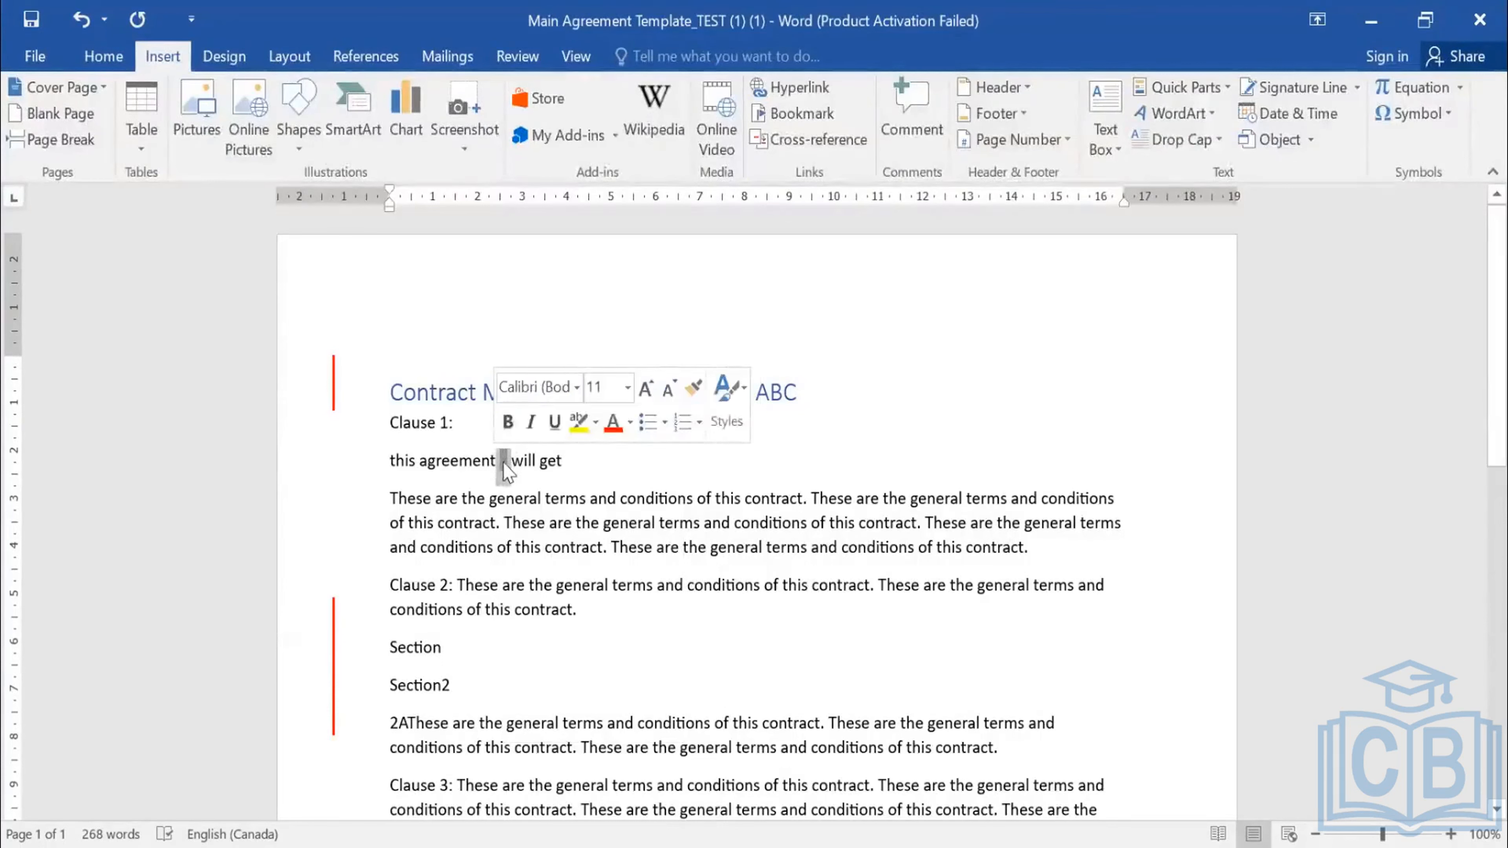
{"action": "left_click", "coordinate": [506, 467]}
- Add a new line reading "this agreement" below the "this agreement will get" line
{"action": "left_click", "coordinate": [579, 467]}
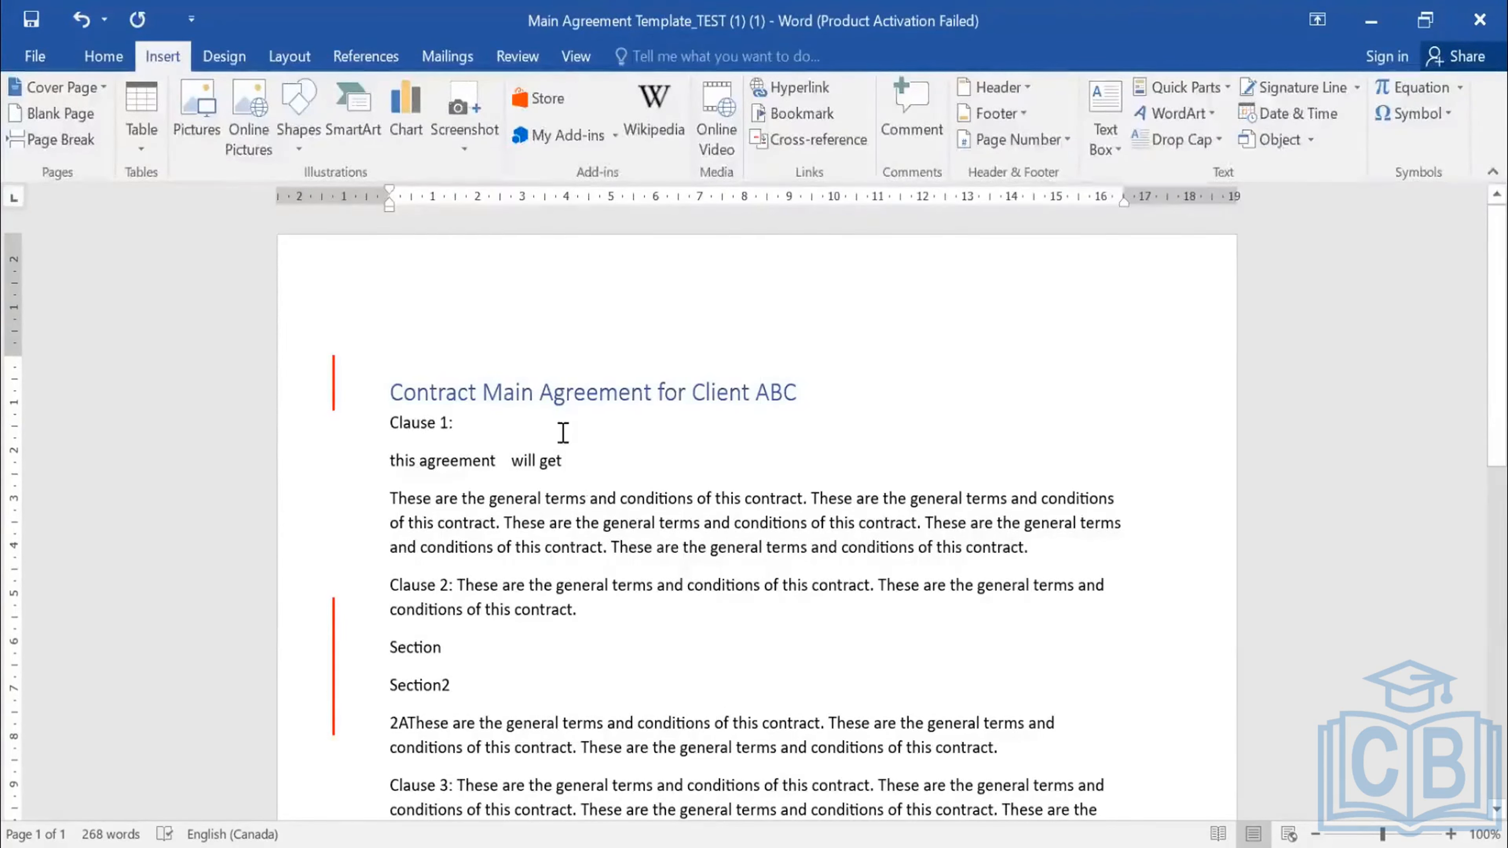
{"action": "key", "text": "Return"}
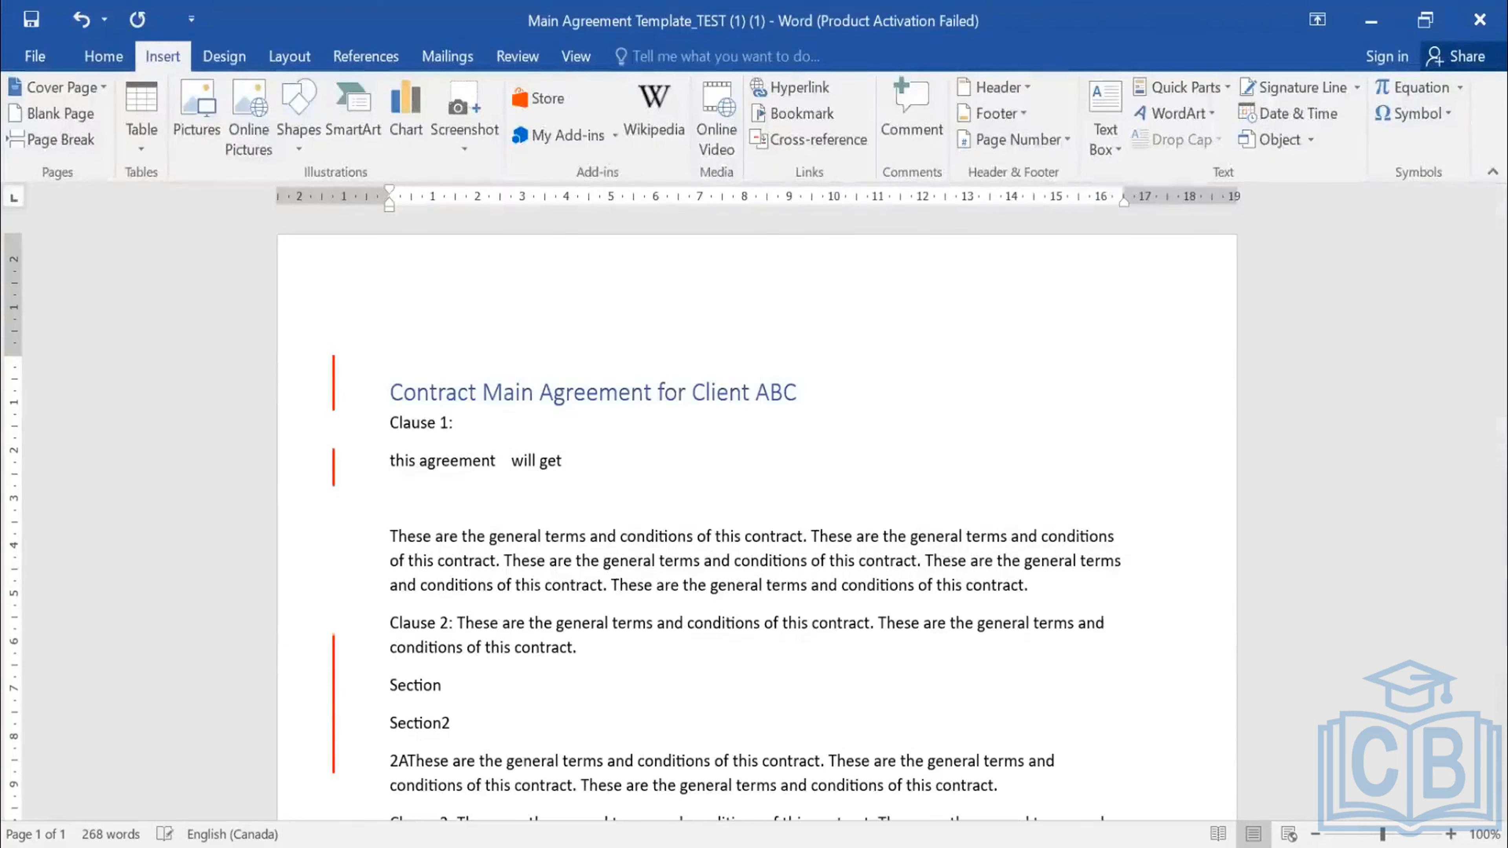
{"action": "type", "text": "this agreement"}
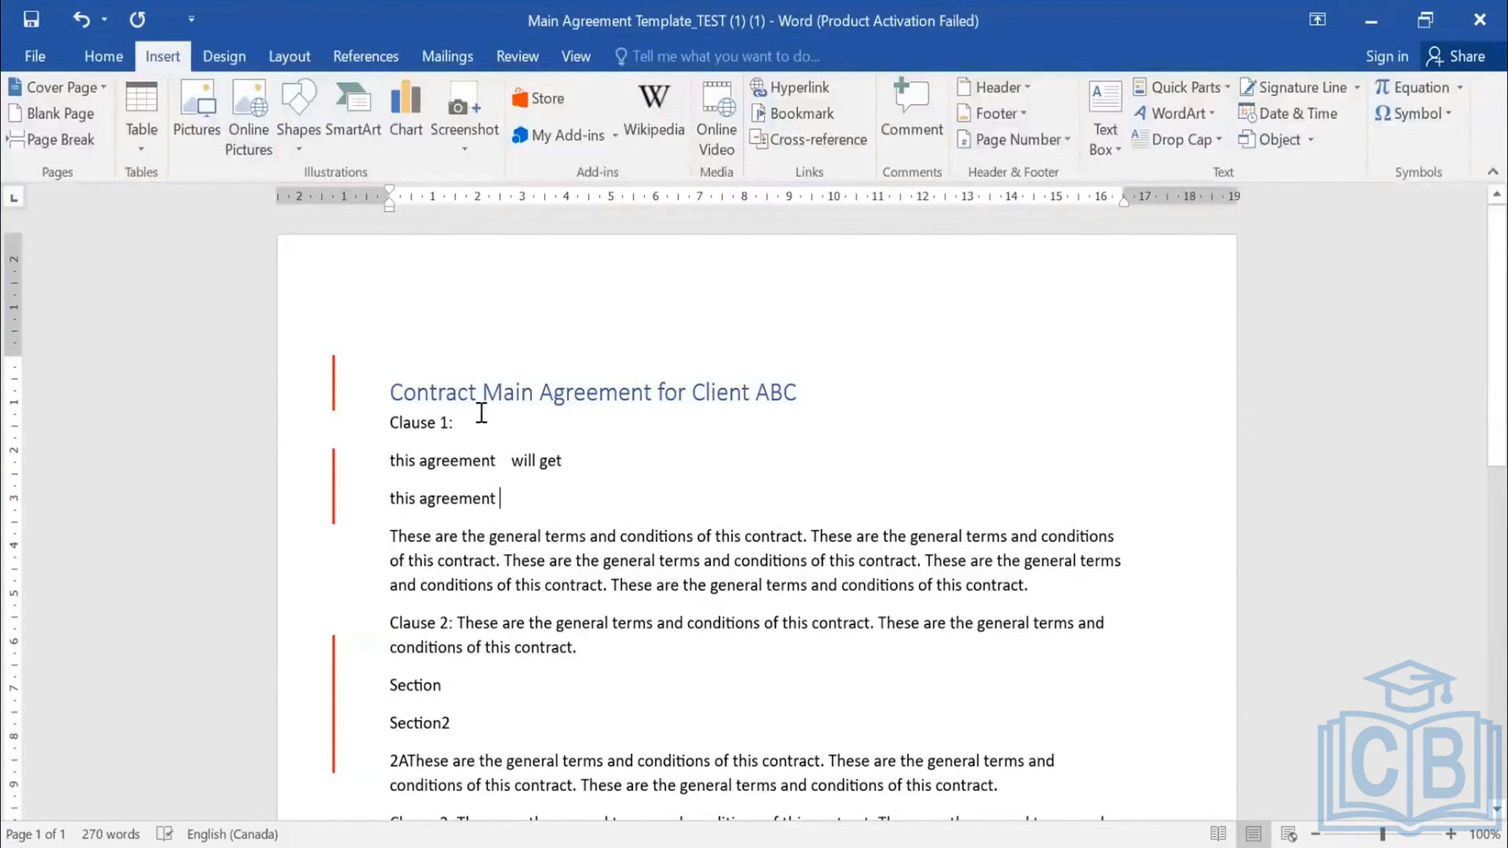
- Insert the DocProperty field _caEffectiveDate at the end of the new line, followed by the text "effective date"
{"action": "left_click", "coordinate": [1232, 96]}
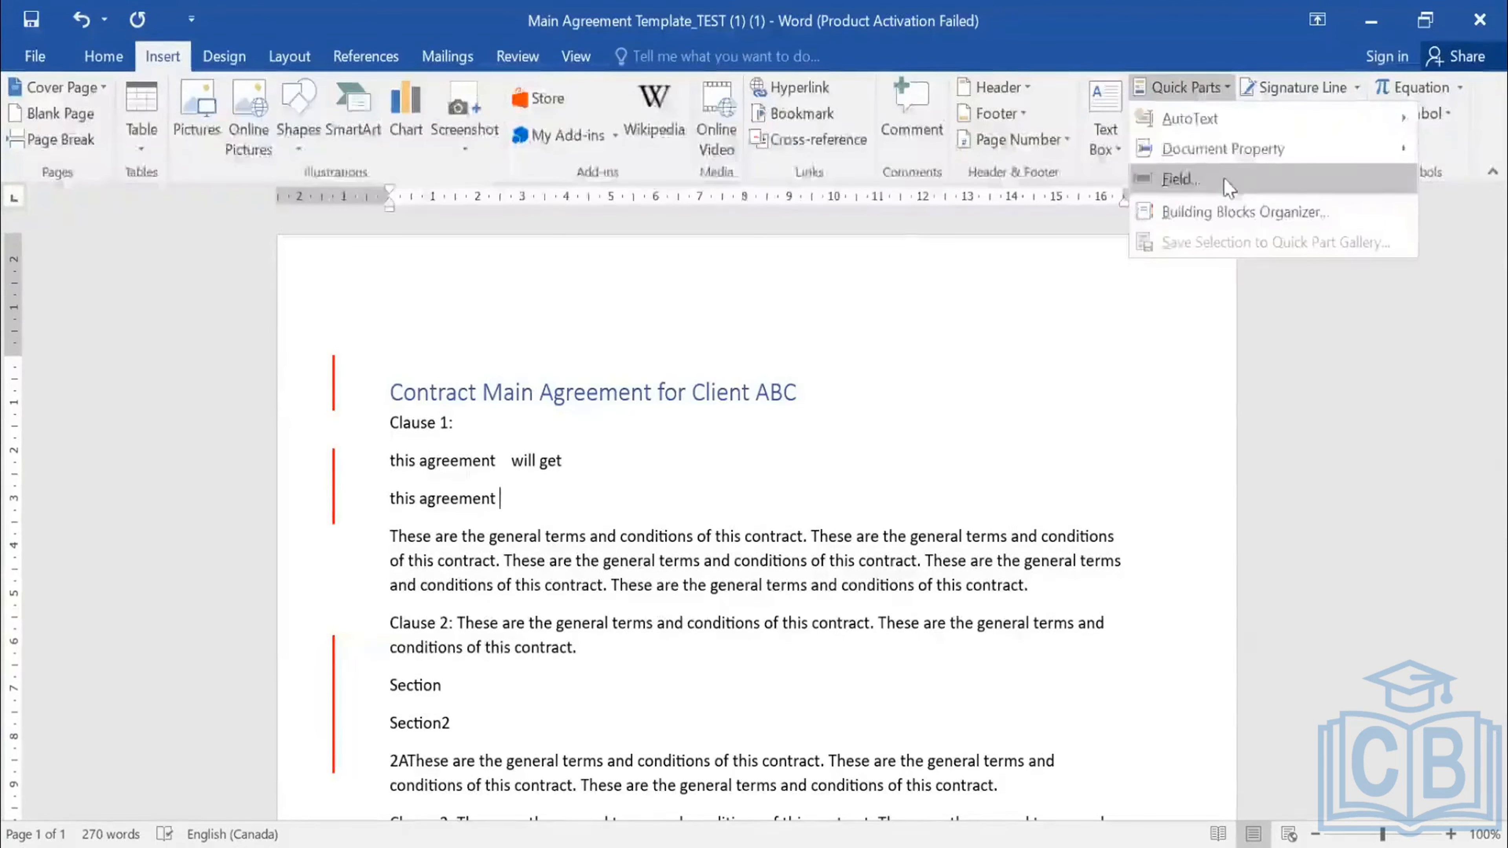
{"action": "left_click", "coordinate": [1225, 180]}
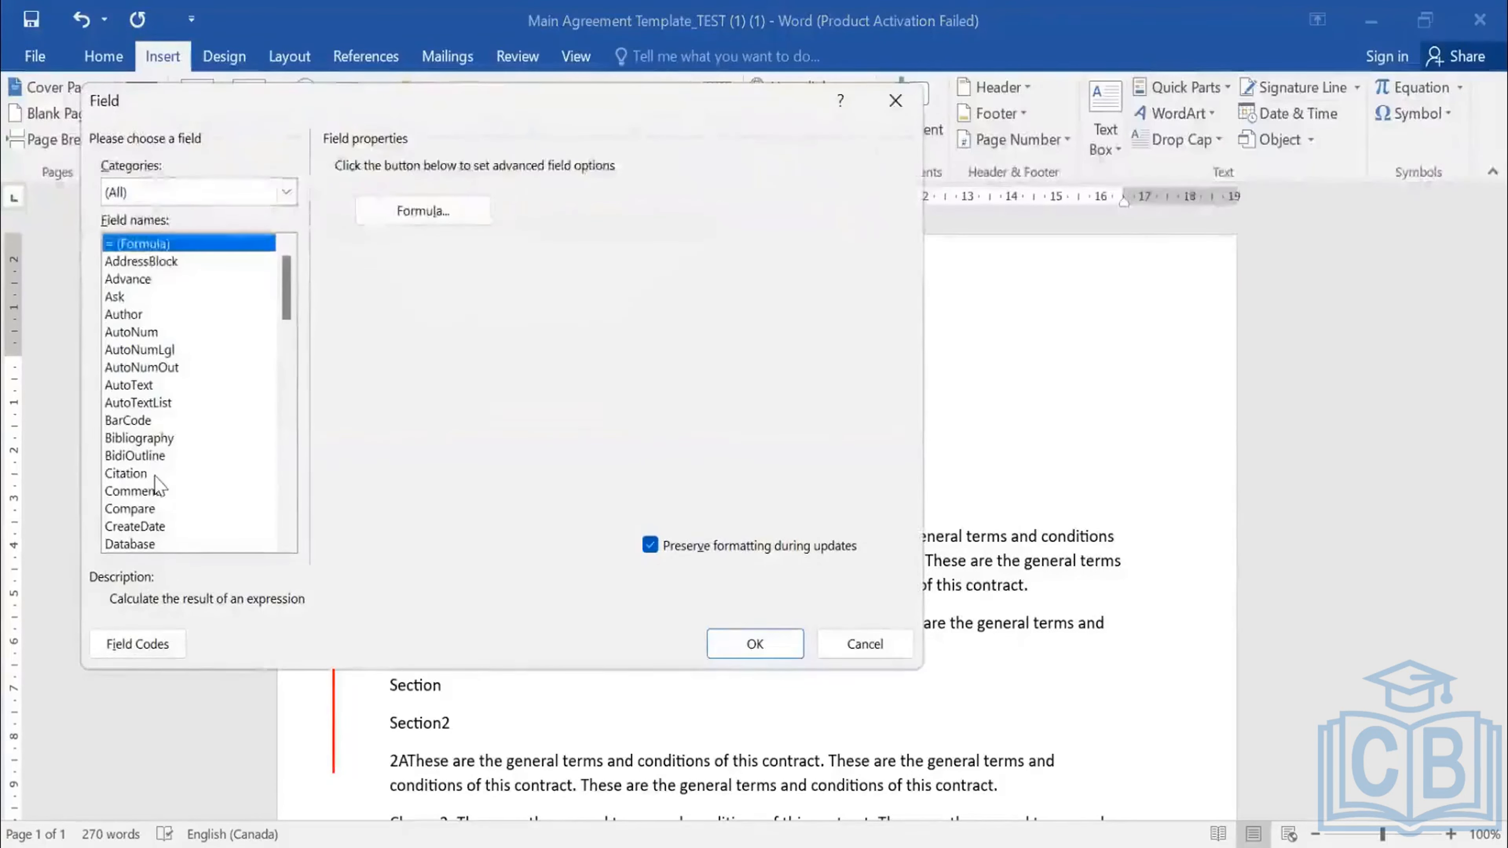
{"action": "scroll", "coordinate": [158, 484], "scroll_direction": "down", "scroll_amount": 2}
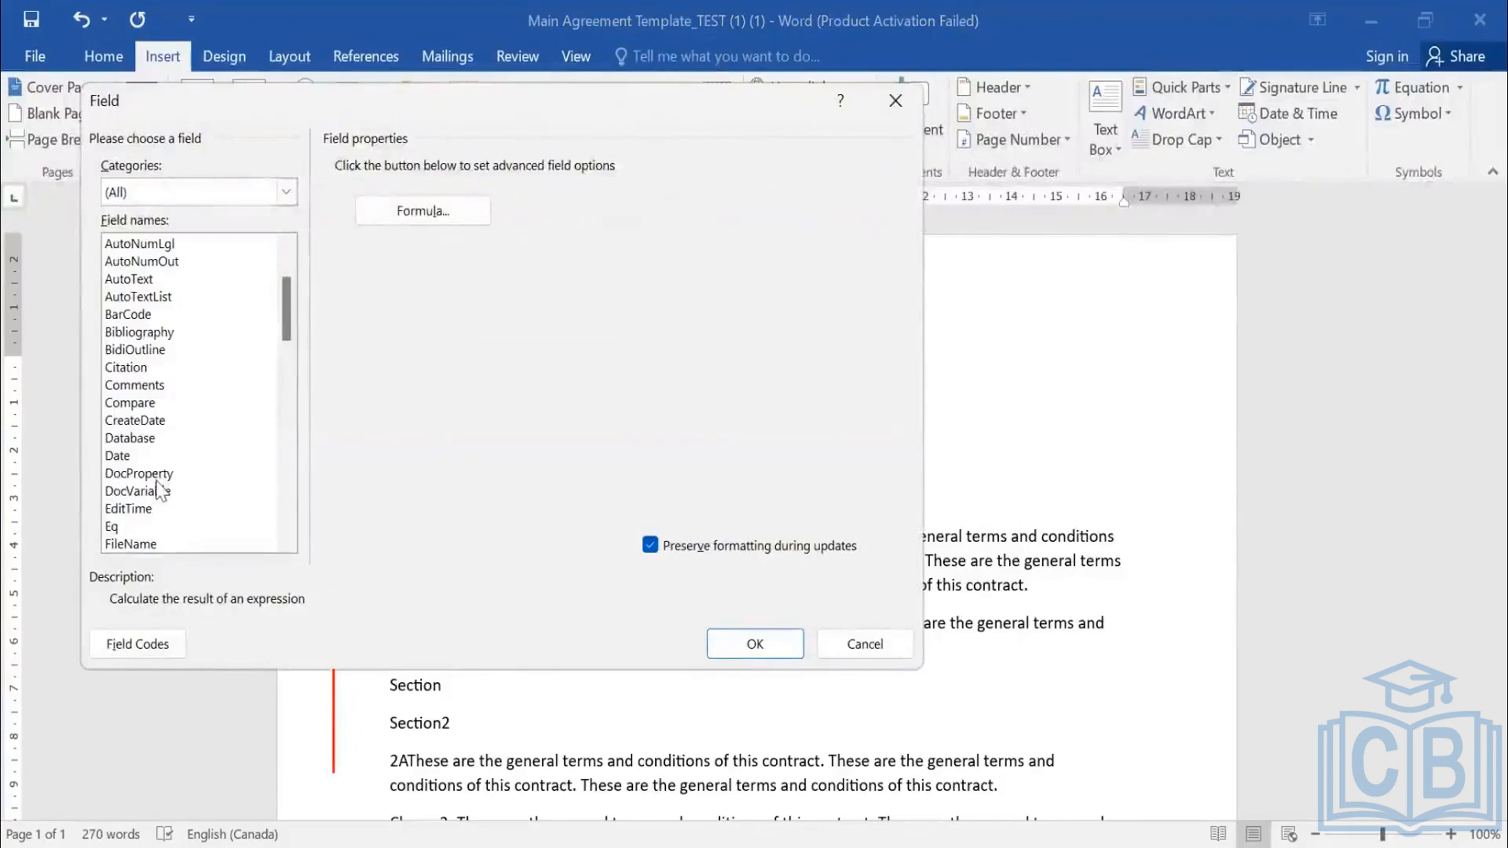
{"action": "left_click", "coordinate": [159, 474]}
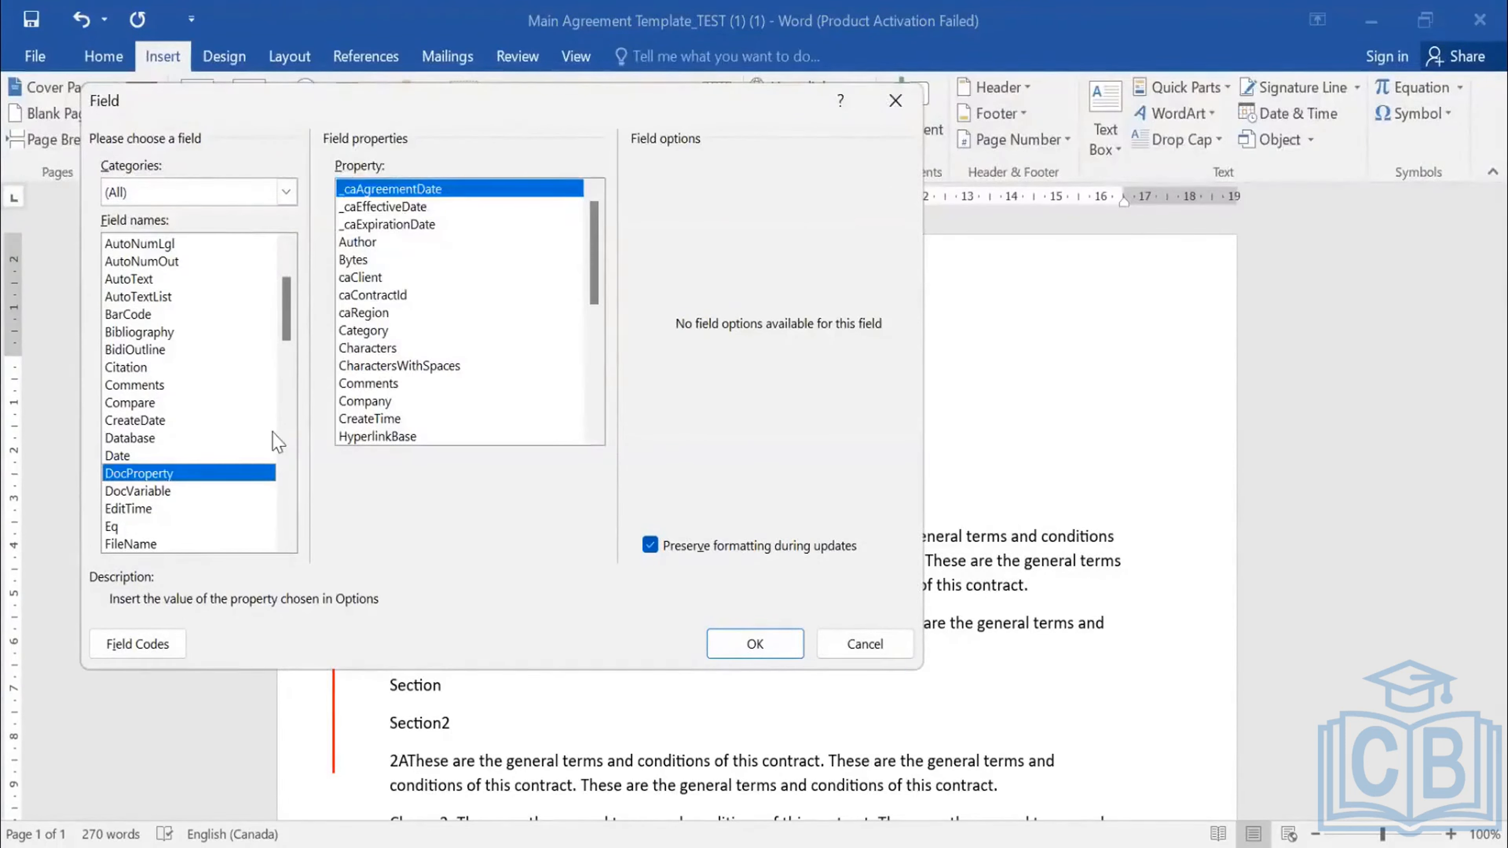
{"action": "key", "text": "Down"}
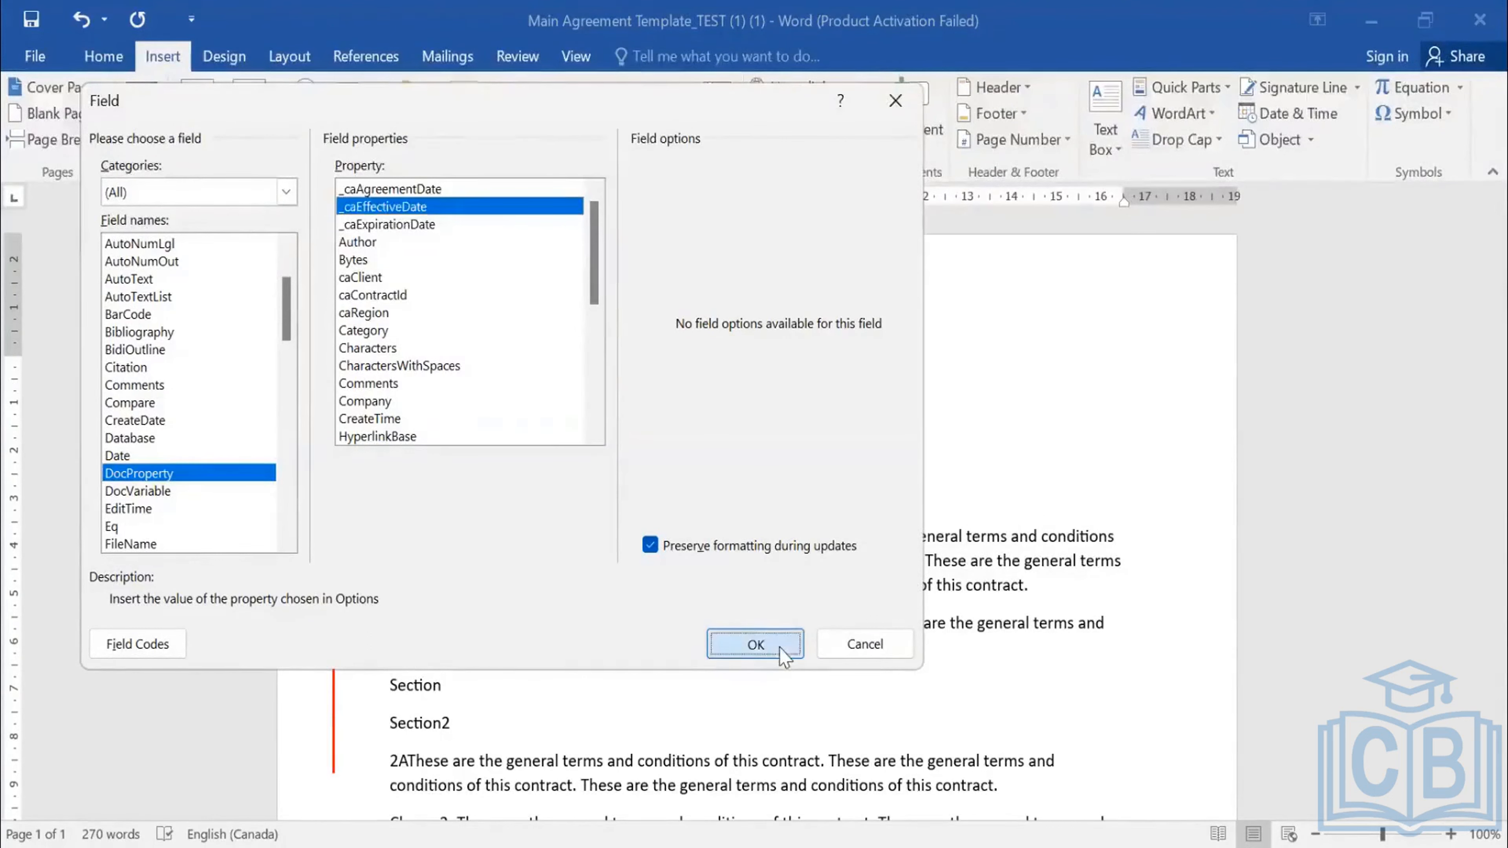
{"action": "left_click", "coordinate": [755, 644]}
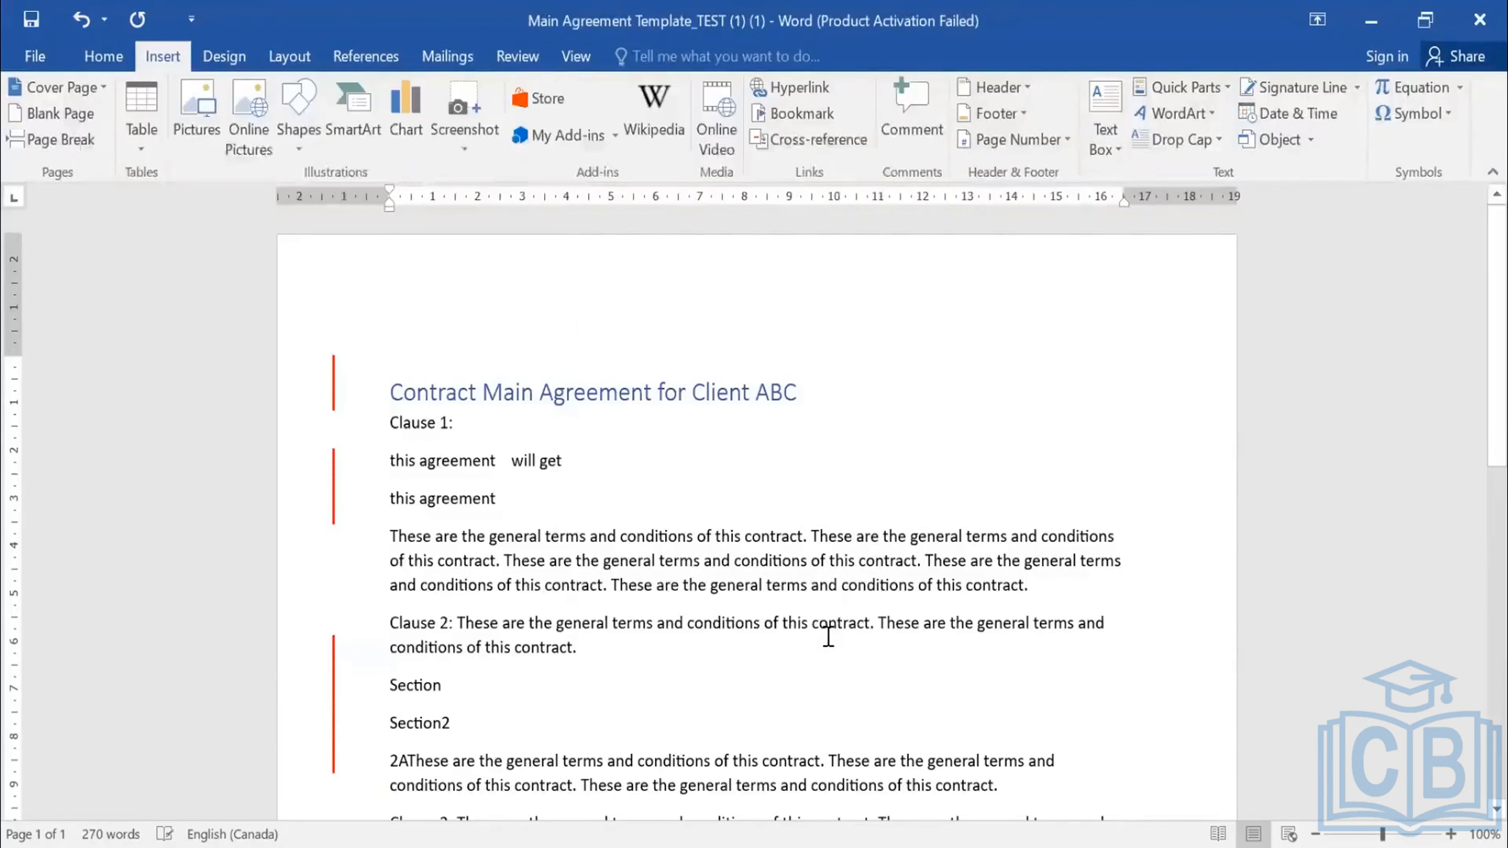
{"action": "type", "text": "effective date"}
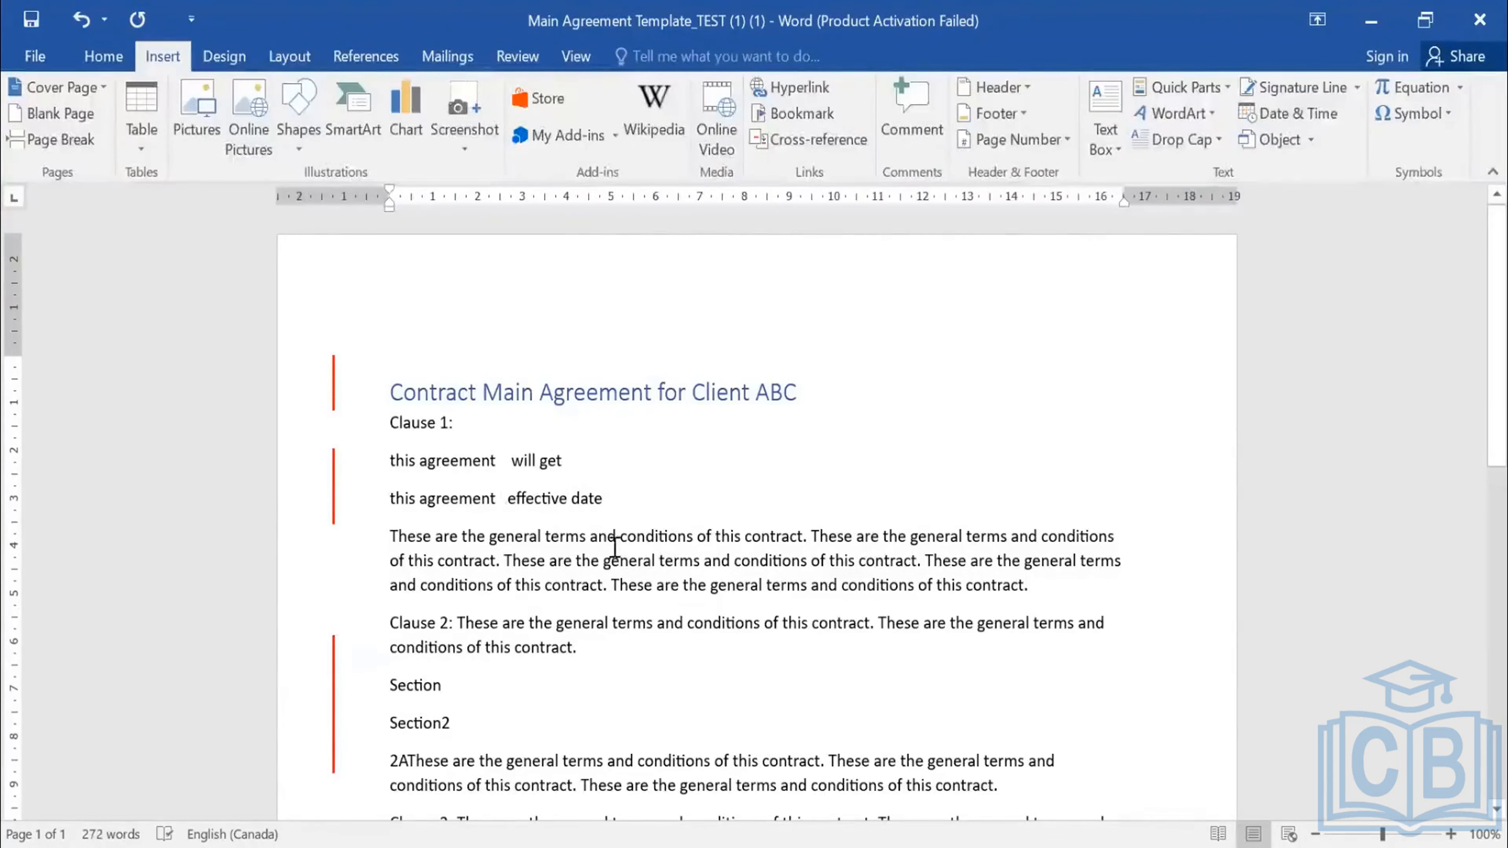
- Check which options are available for the field placed before "effective date" in the new line
{"action": "left_click_drag", "start_coordinate": [602, 504], "coordinate": [452, 514]}
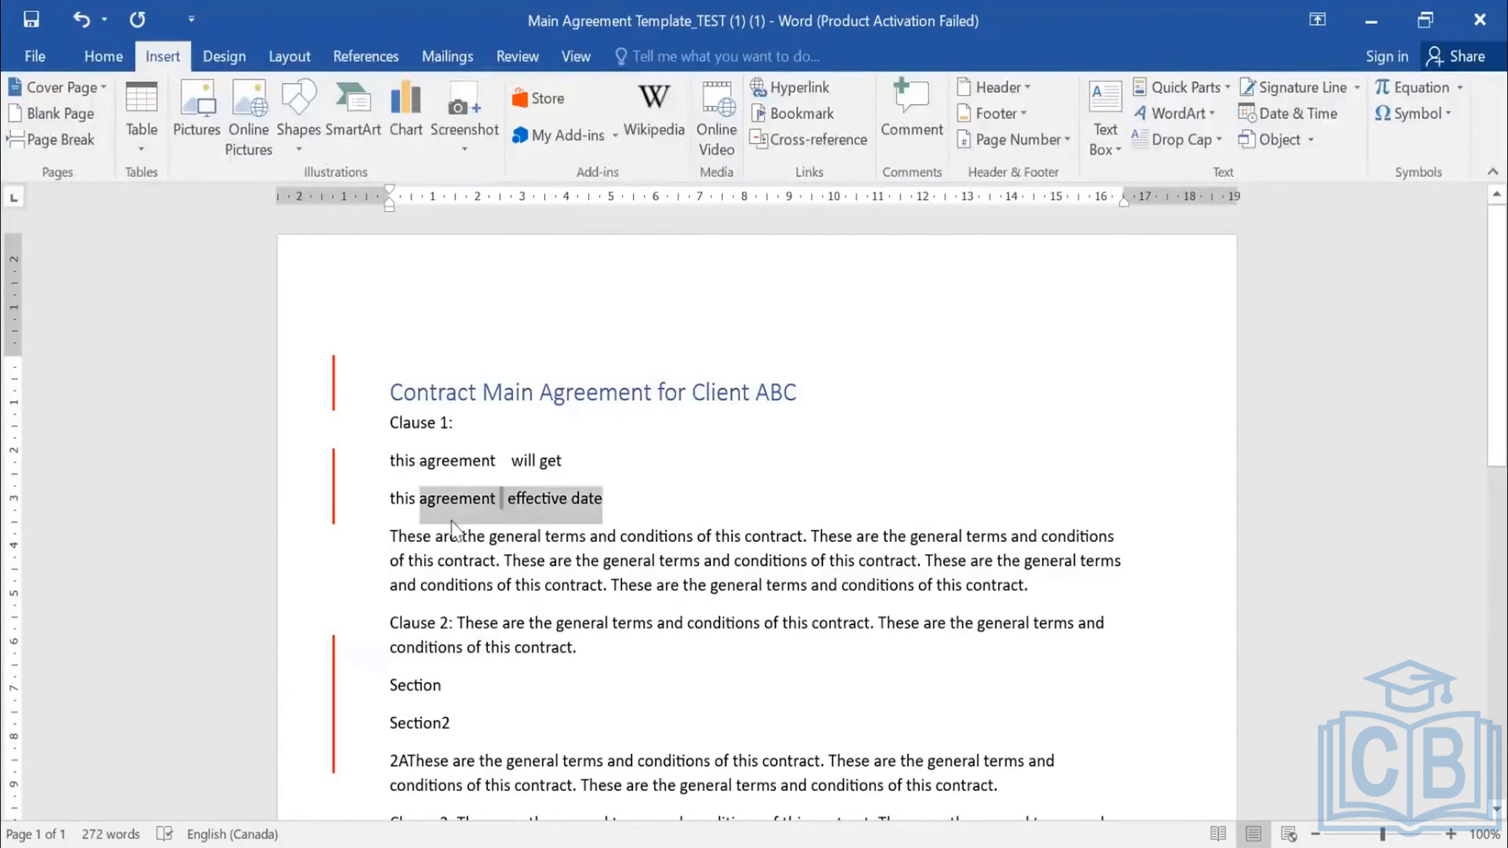
{"action": "left_click", "coordinate": [503, 501]}
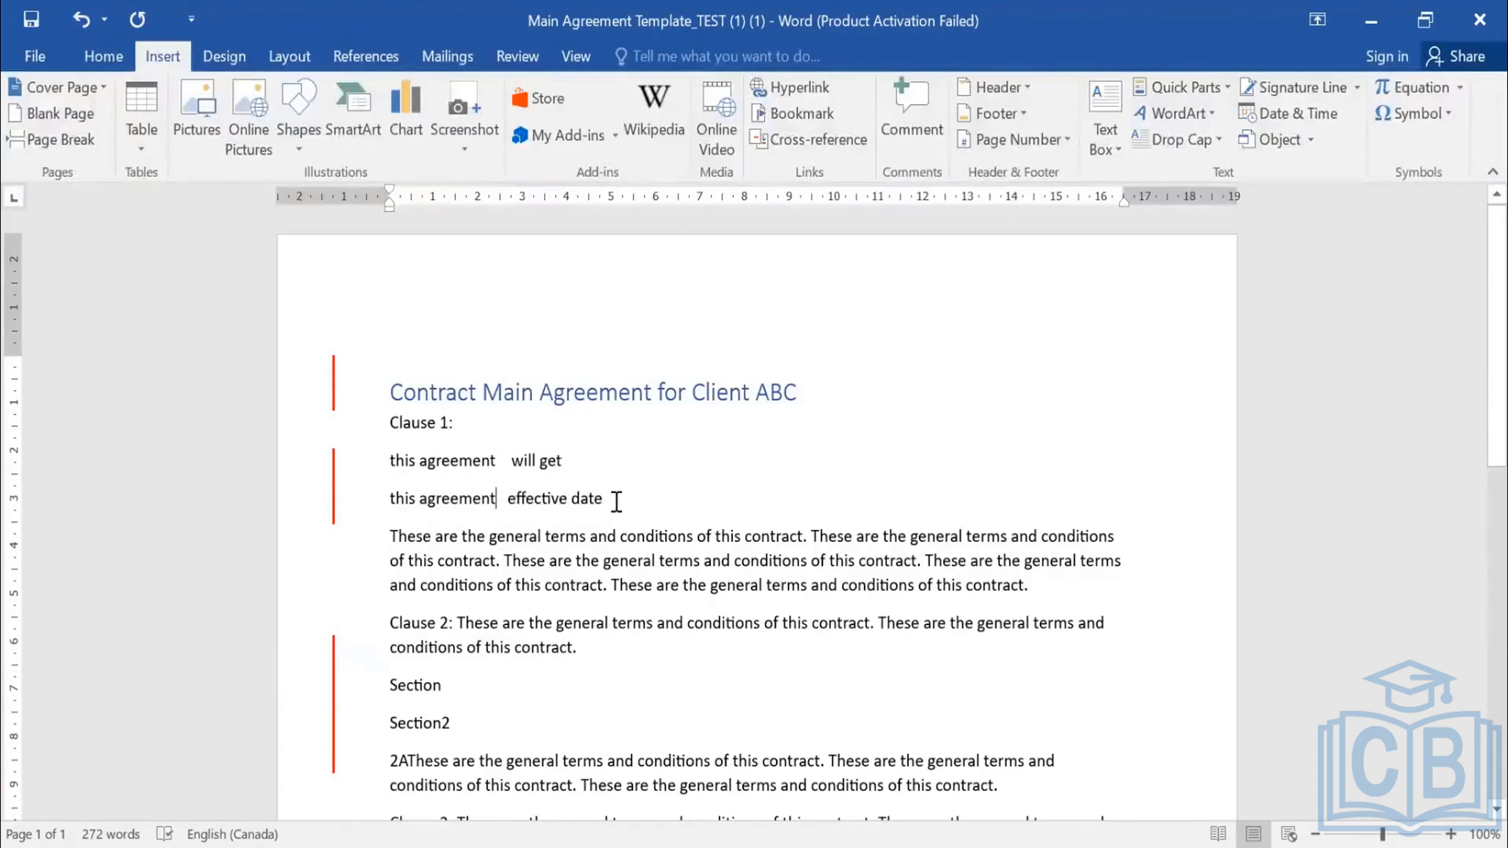
{"action": "left_click_drag", "start_coordinate": [617, 502], "coordinate": [493, 511]}
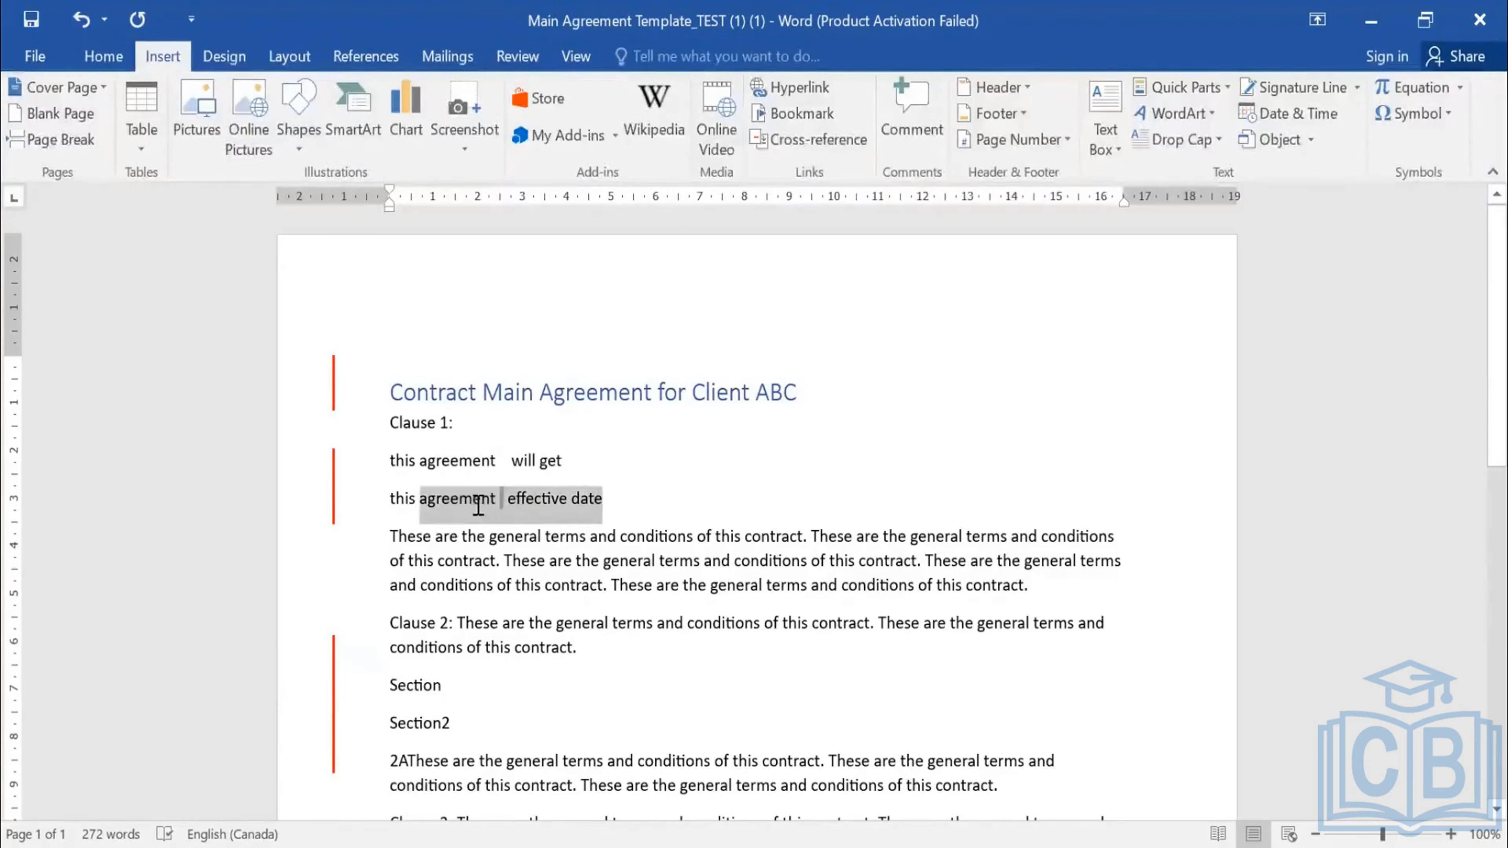
{"action": "right_click", "coordinate": [498, 500]}
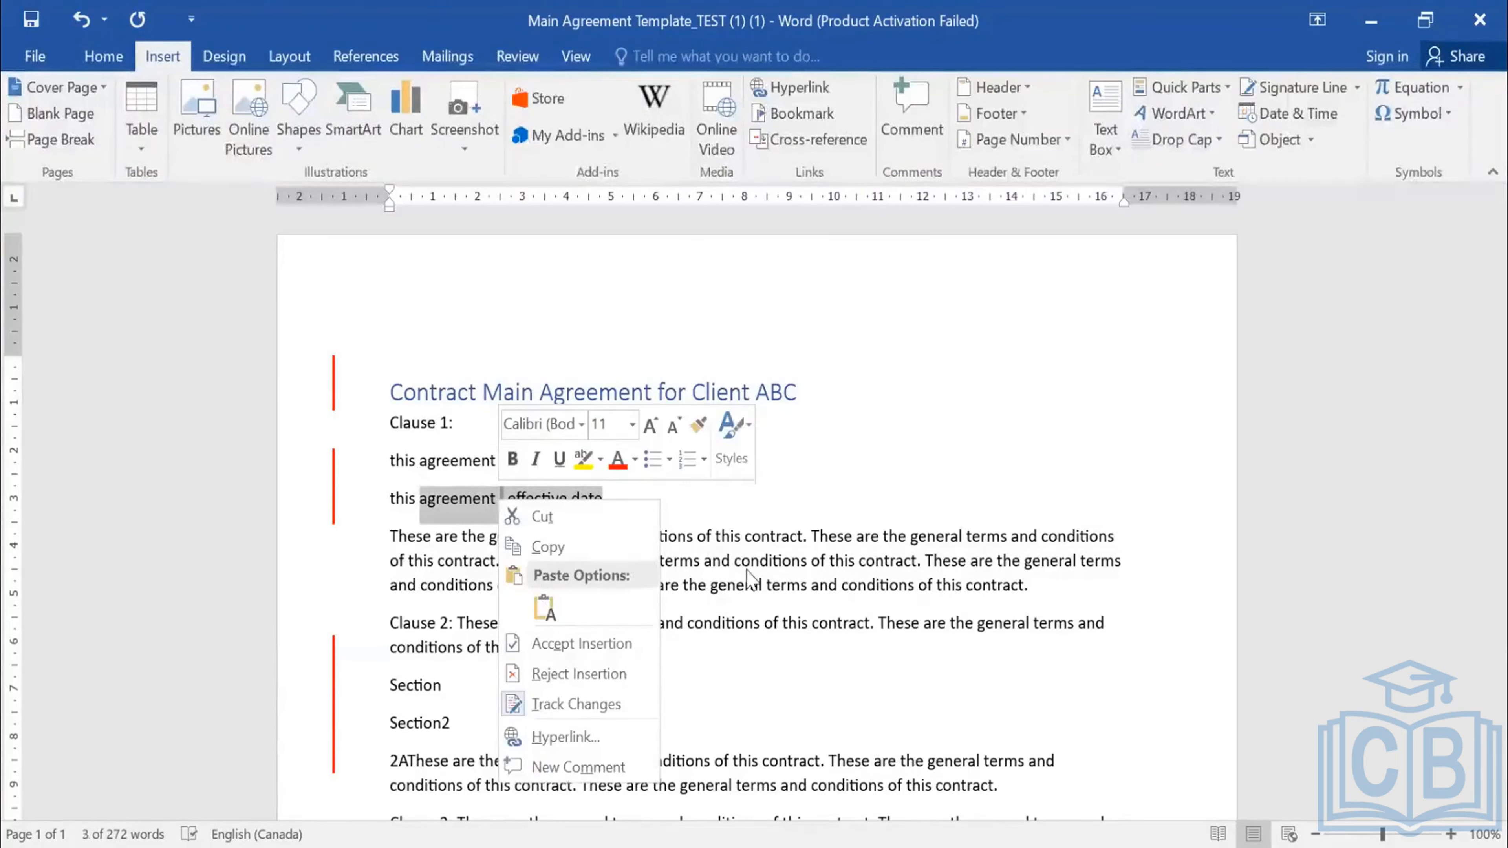
{"action": "left_click", "coordinate": [499, 501]}
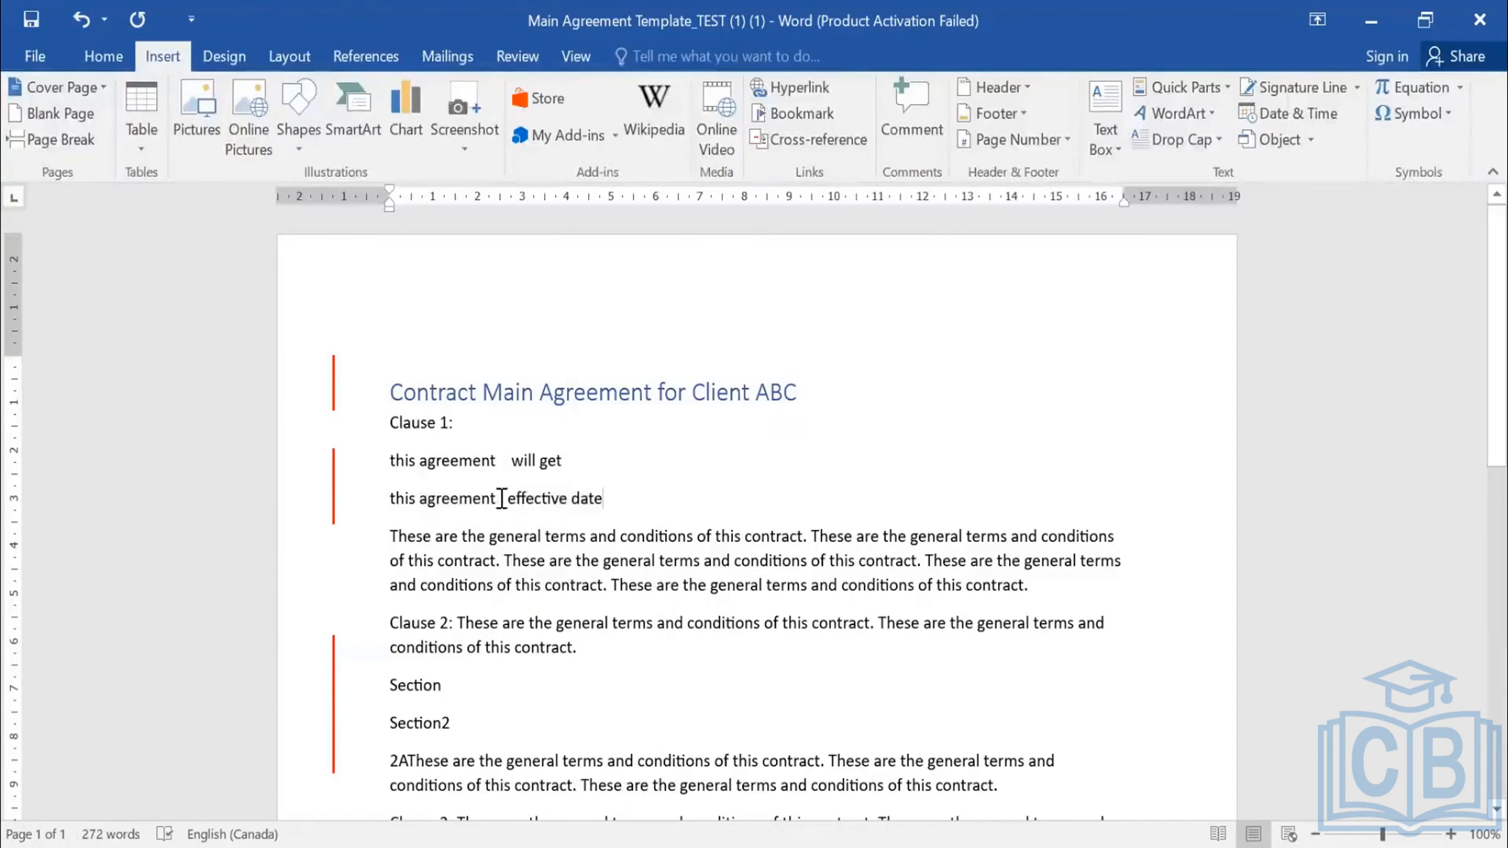
{"action": "right_click", "coordinate": [502, 502]}
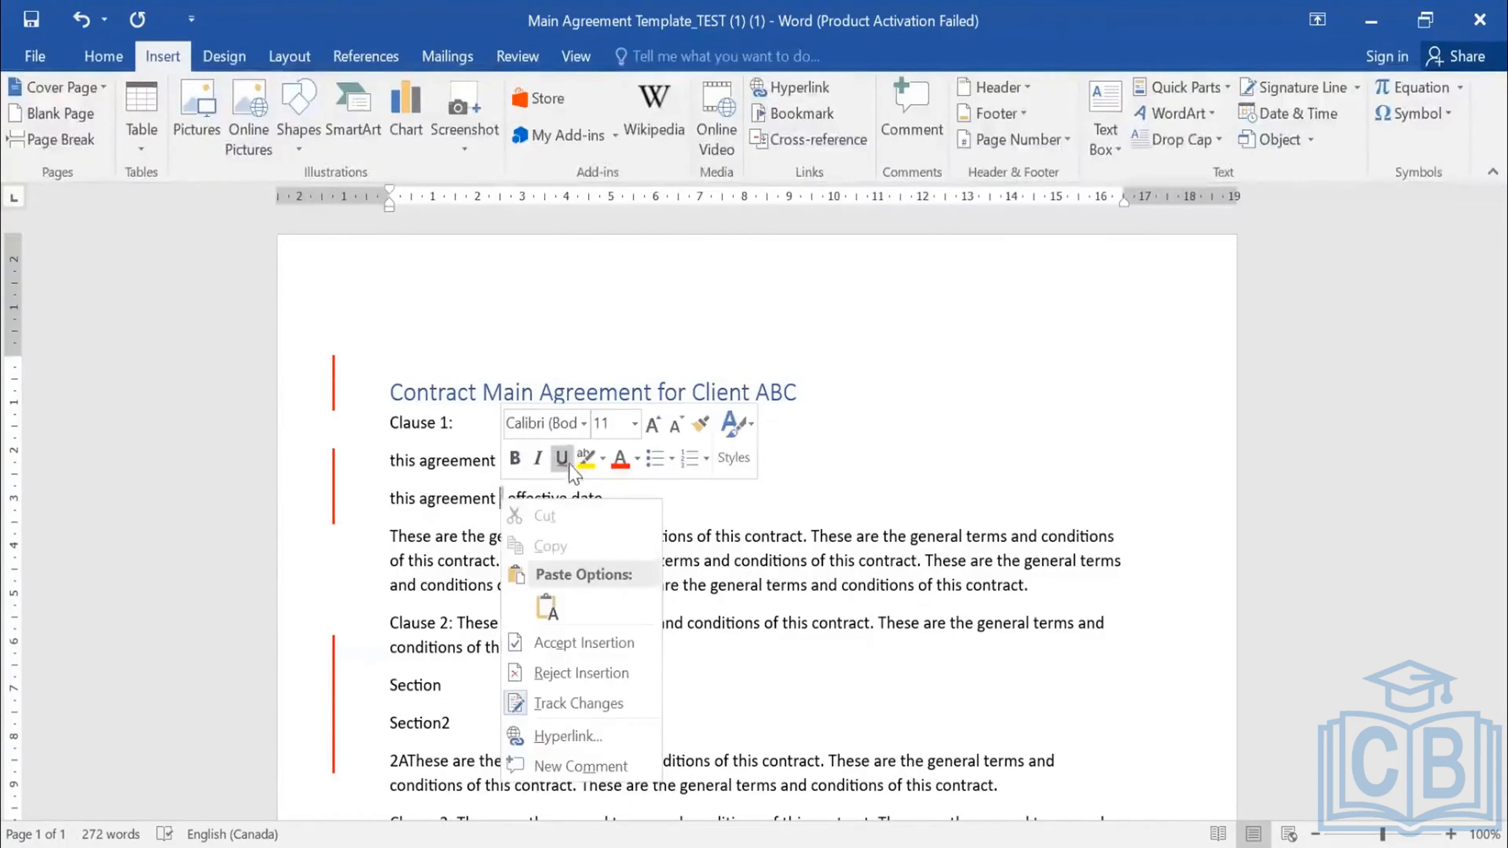
{"action": "left_click", "coordinate": [502, 502]}
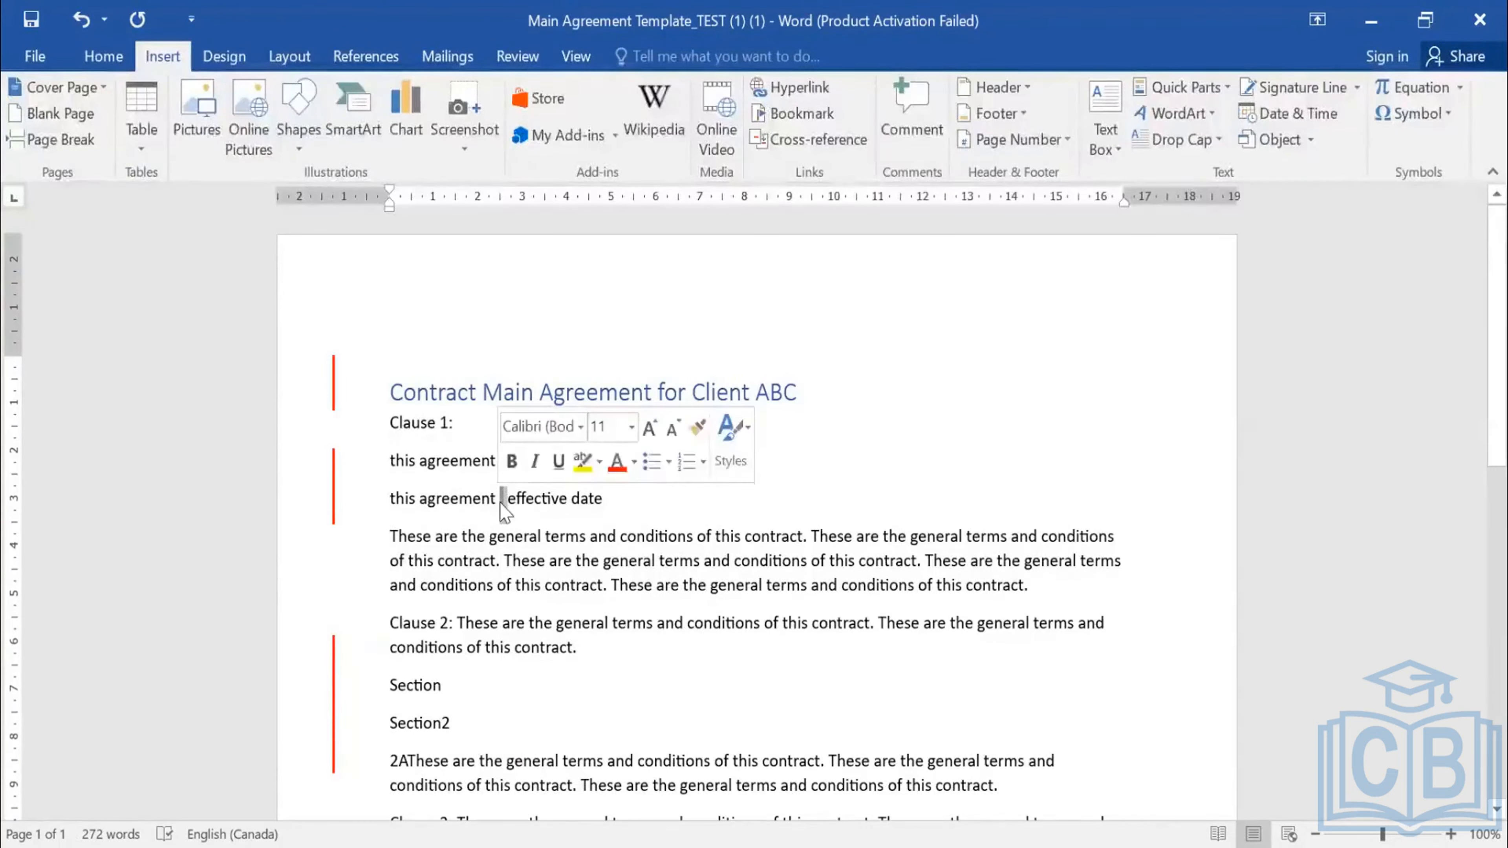
{"action": "right_click", "coordinate": [501, 502]}
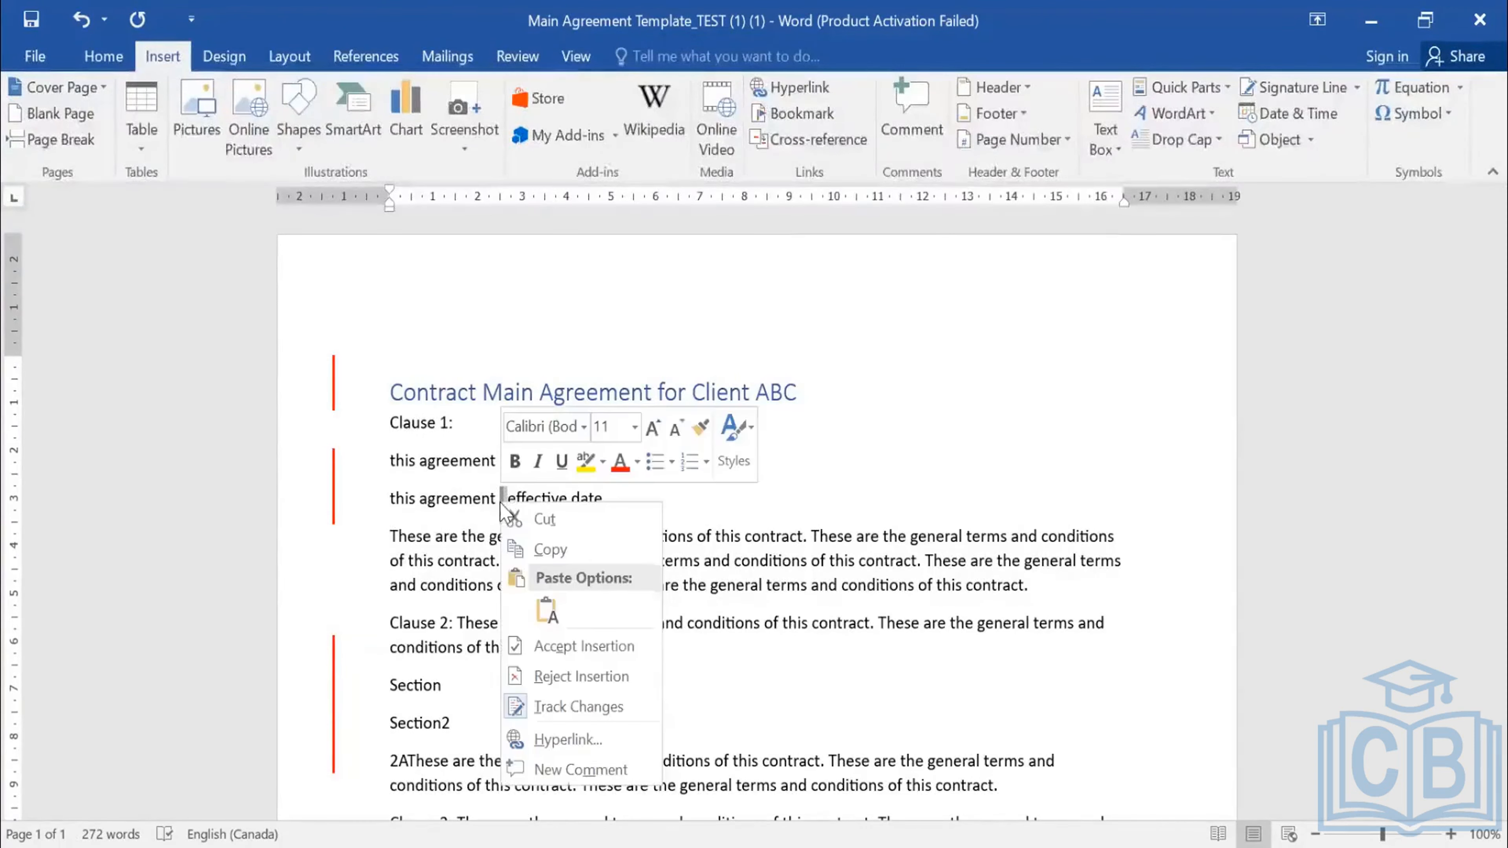
{"action": "left_click", "coordinate": [780, 518]}
{"action": "left_click", "coordinate": [575, 502]}
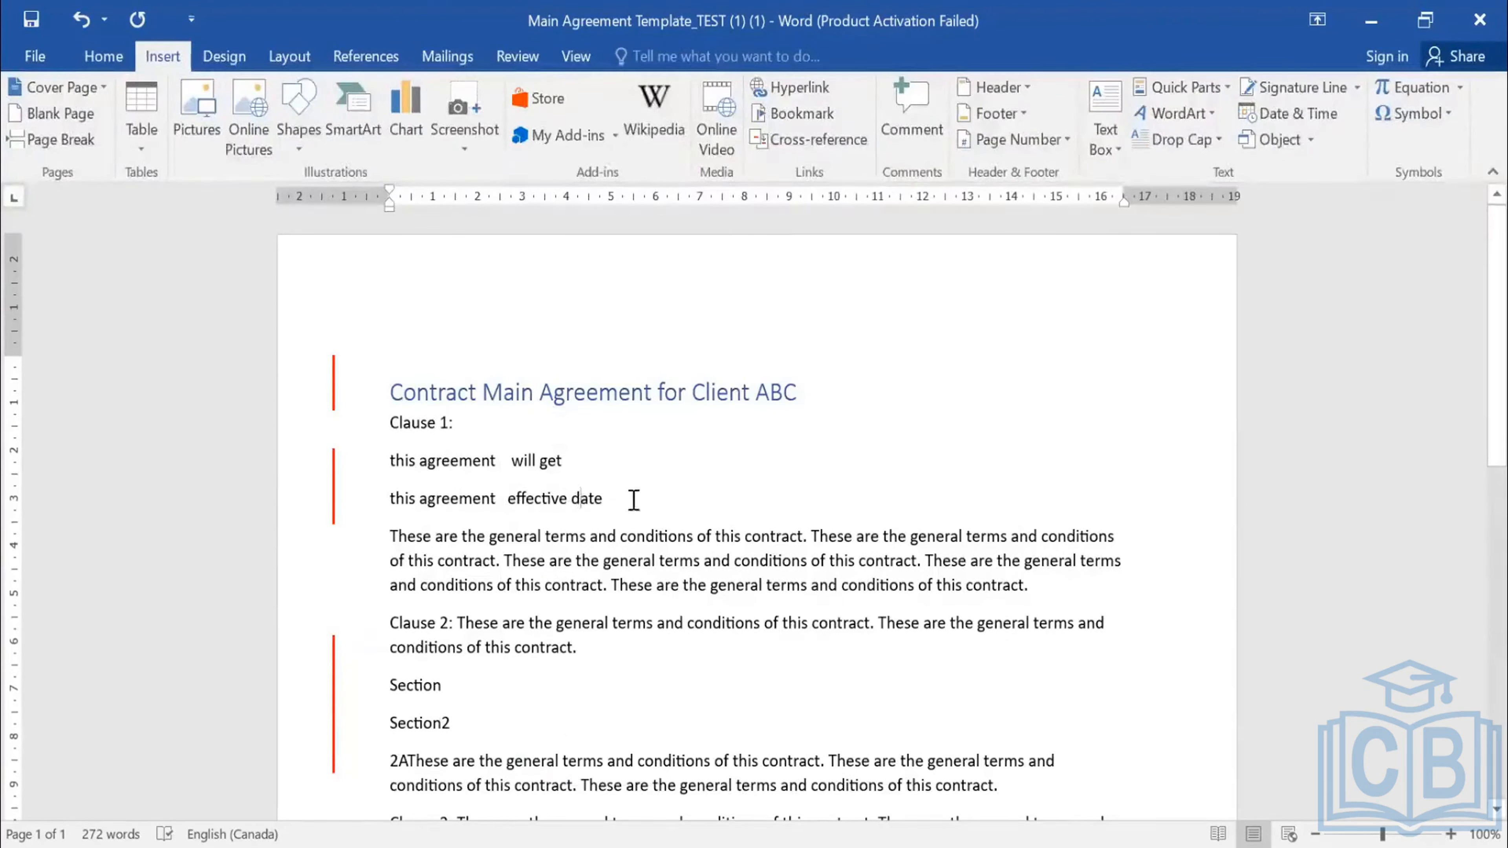
{"action": "left_click_drag", "start_coordinate": [633, 500], "coordinate": [502, 516]}
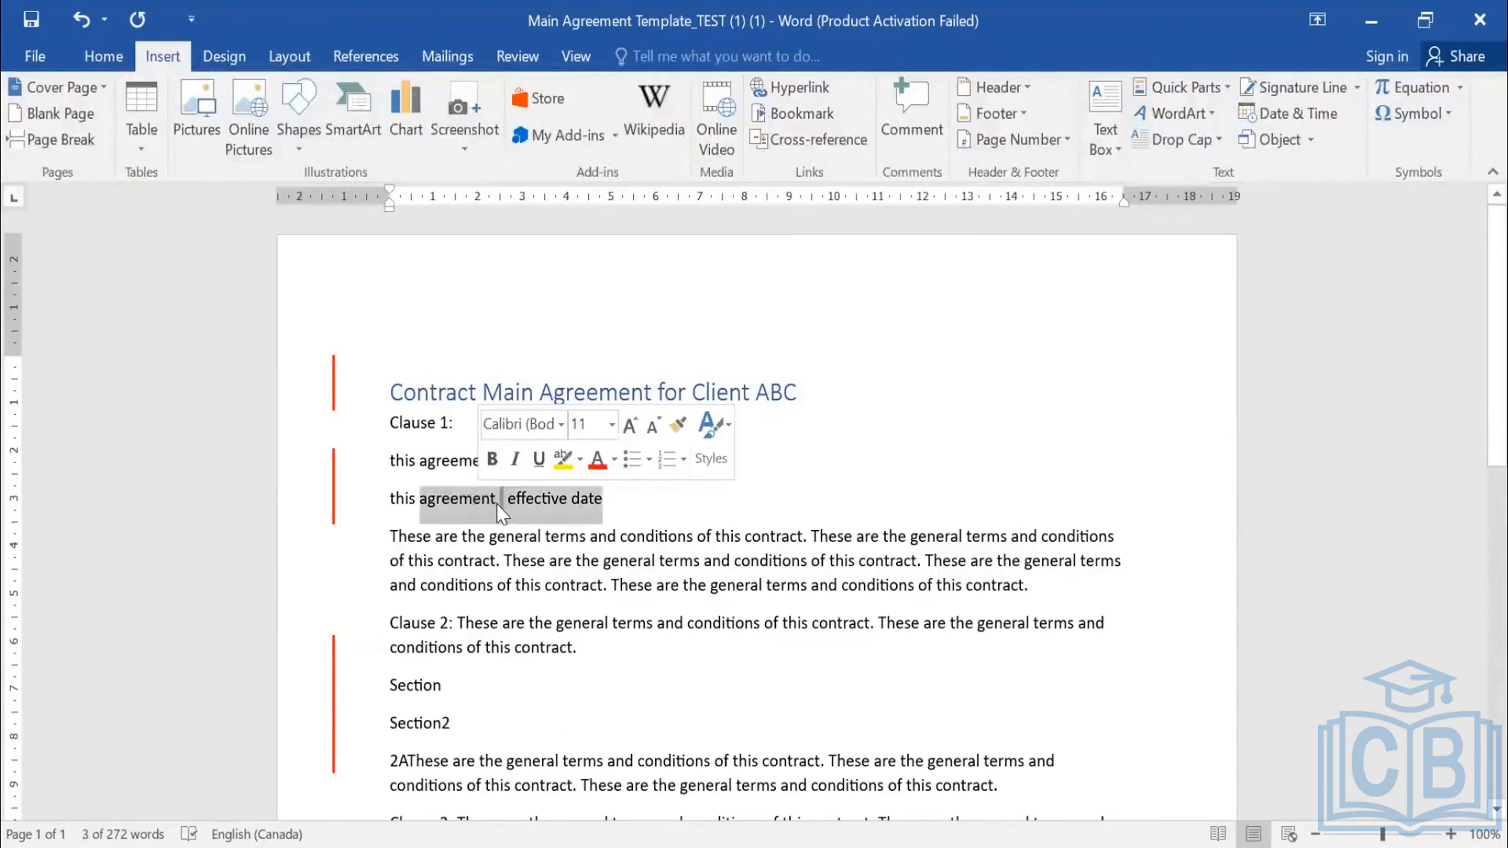
{"action": "right_click", "coordinate": [498, 504]}
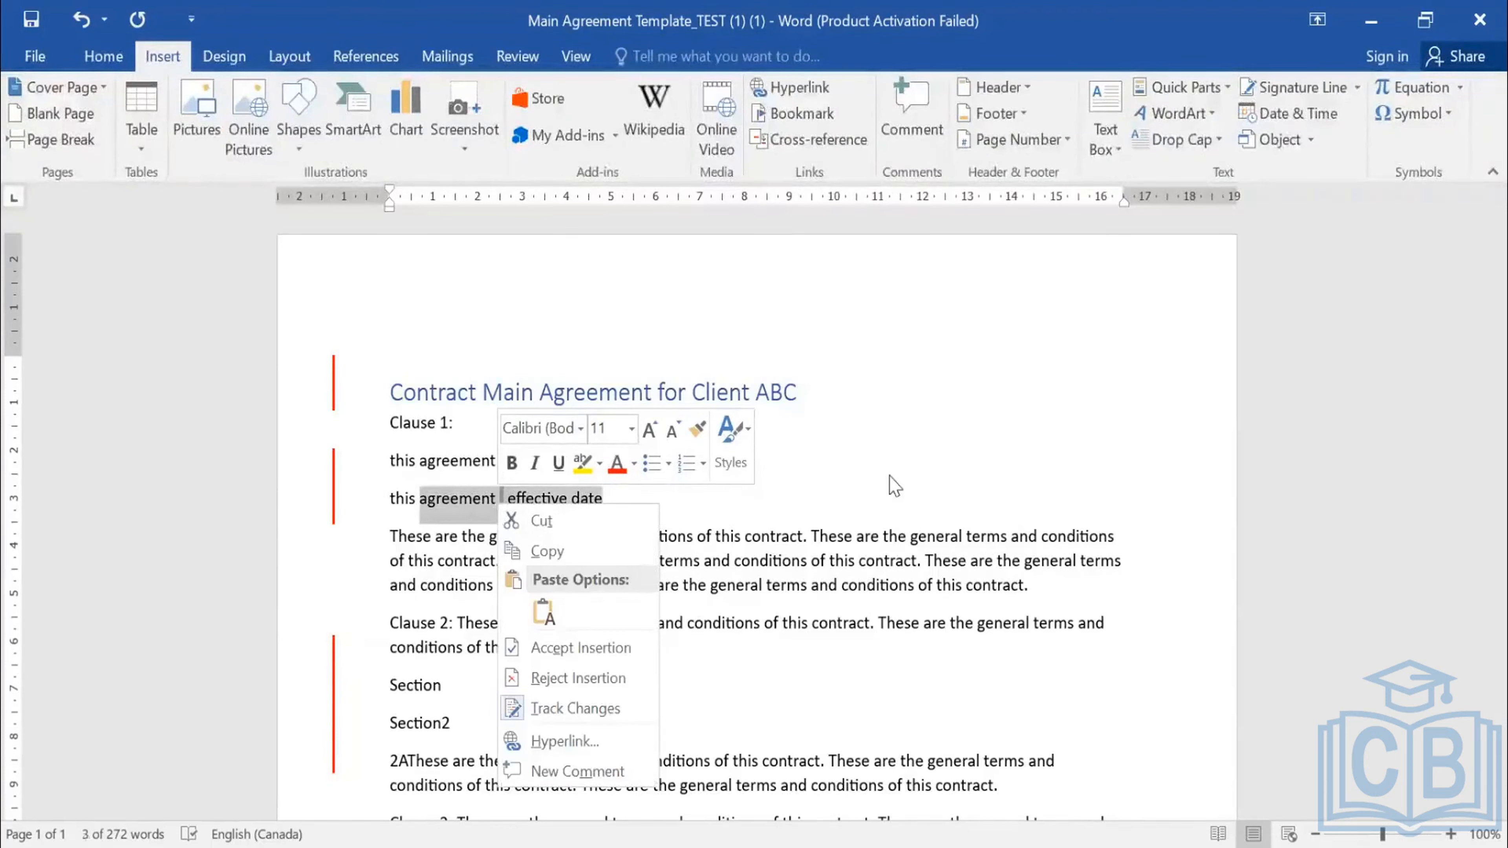
- Close the edited agreement document and return to the template's document page in SAP Ariba
{"action": "left_click", "coordinate": [1476, 23]}
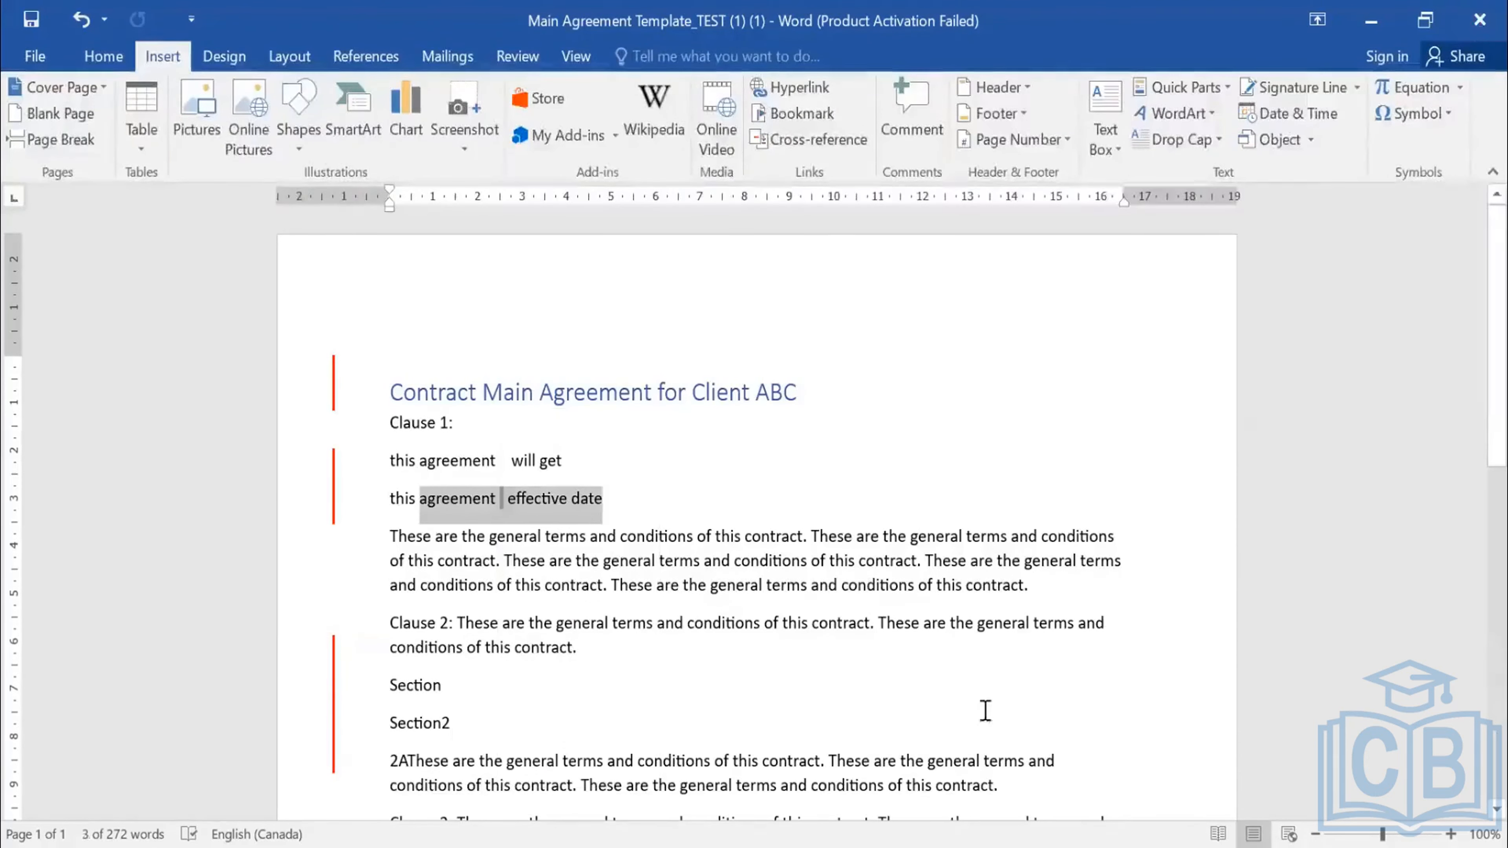
{"action": "left_click", "coordinate": [1478, 21]}
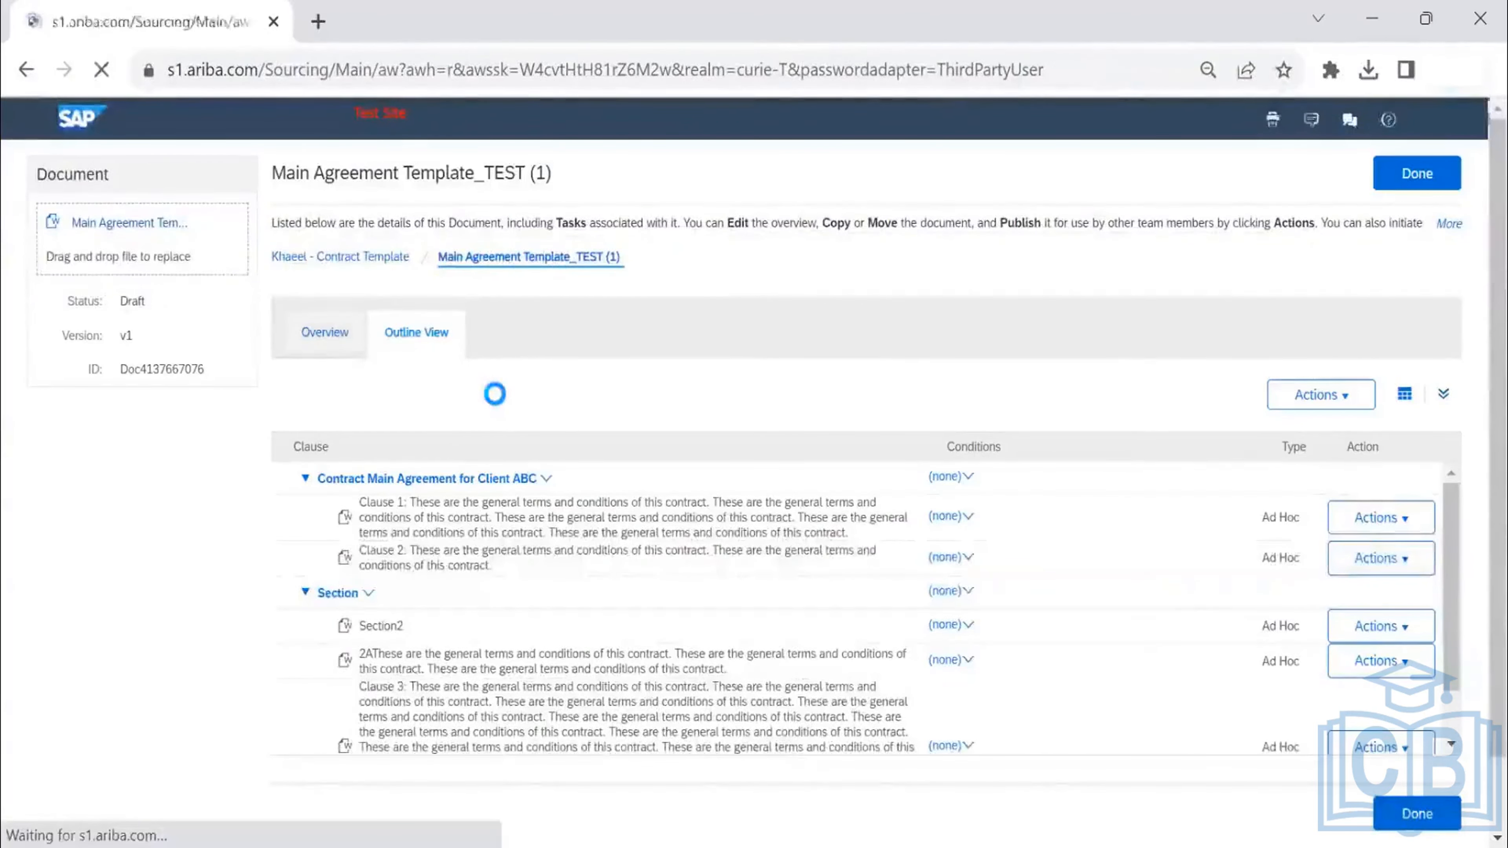
- Upload Main Agreement Template_TEST (1) (1) from Downloads, choosing to replace the existing document by the uploaded file
{"action": "left_click", "coordinate": [418, 390]}
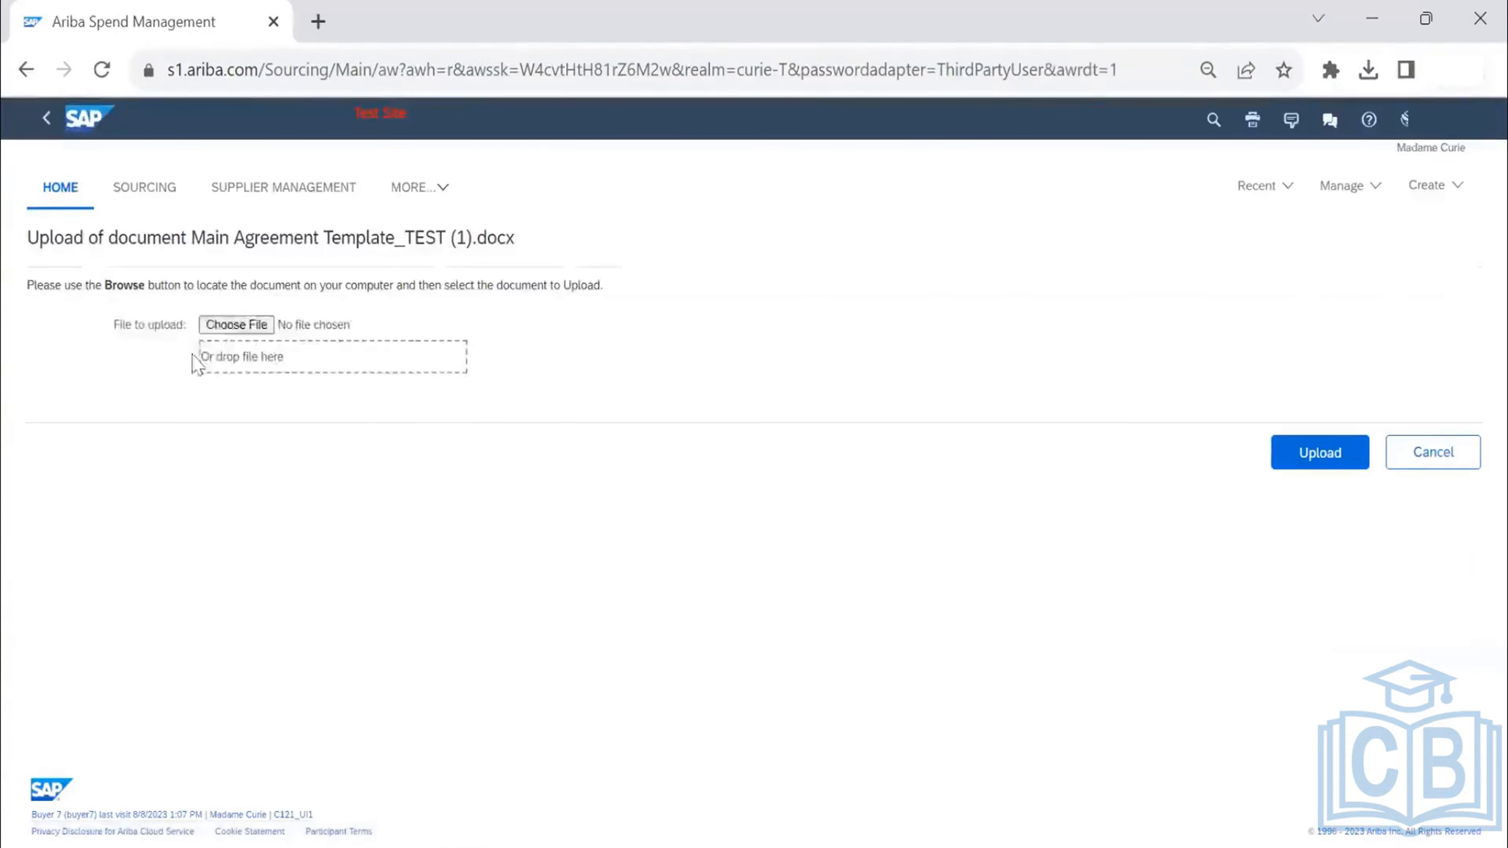
{"action": "left_click", "coordinate": [424, 376]}
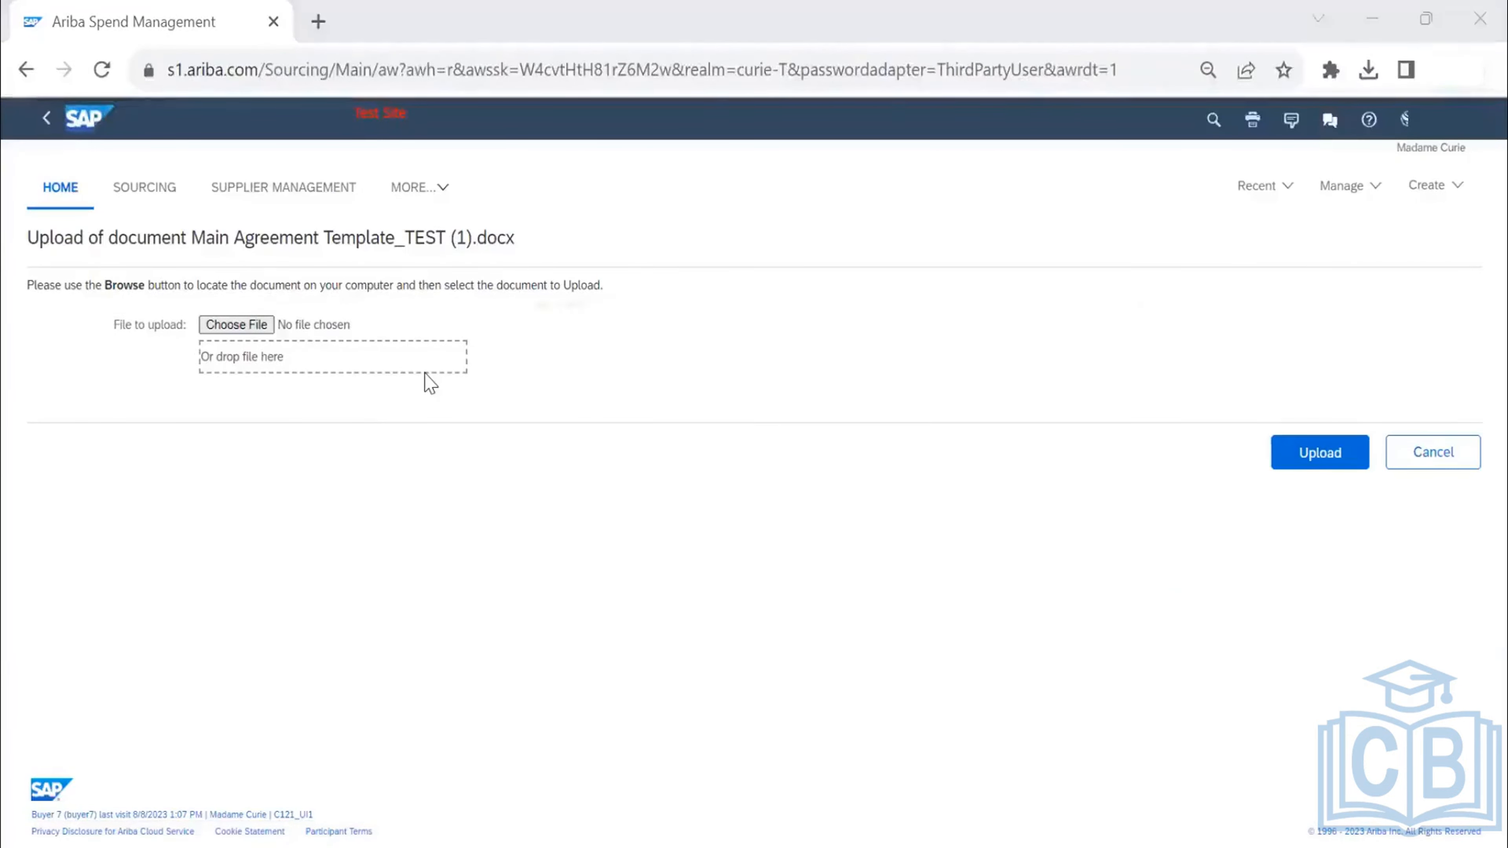
{"action": "left_click", "coordinate": [851, 484]}
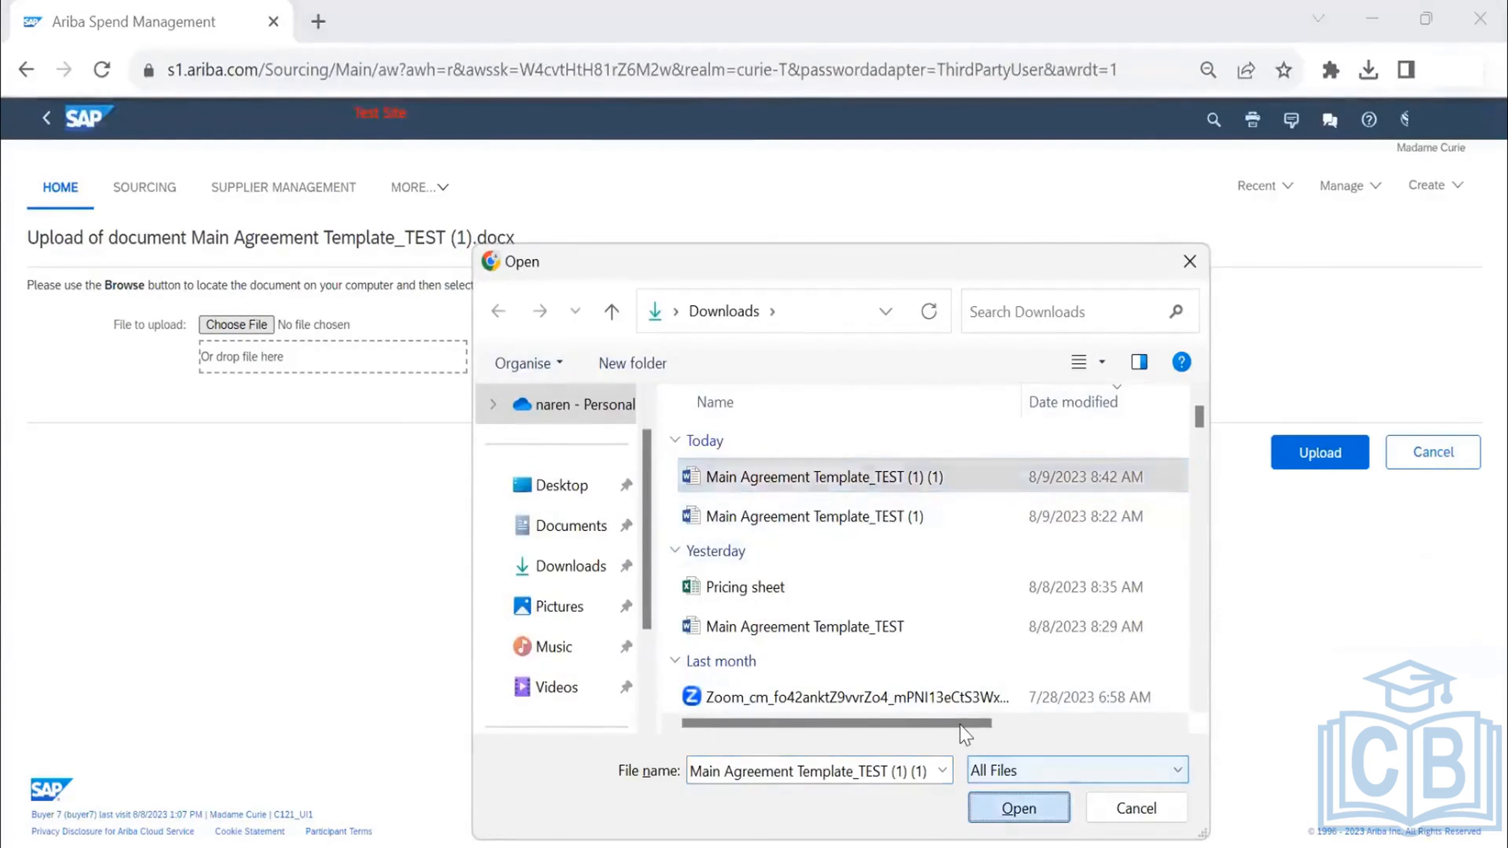
{"action": "left_click", "coordinate": [1013, 804]}
{"action": "left_click", "coordinate": [1313, 462]}
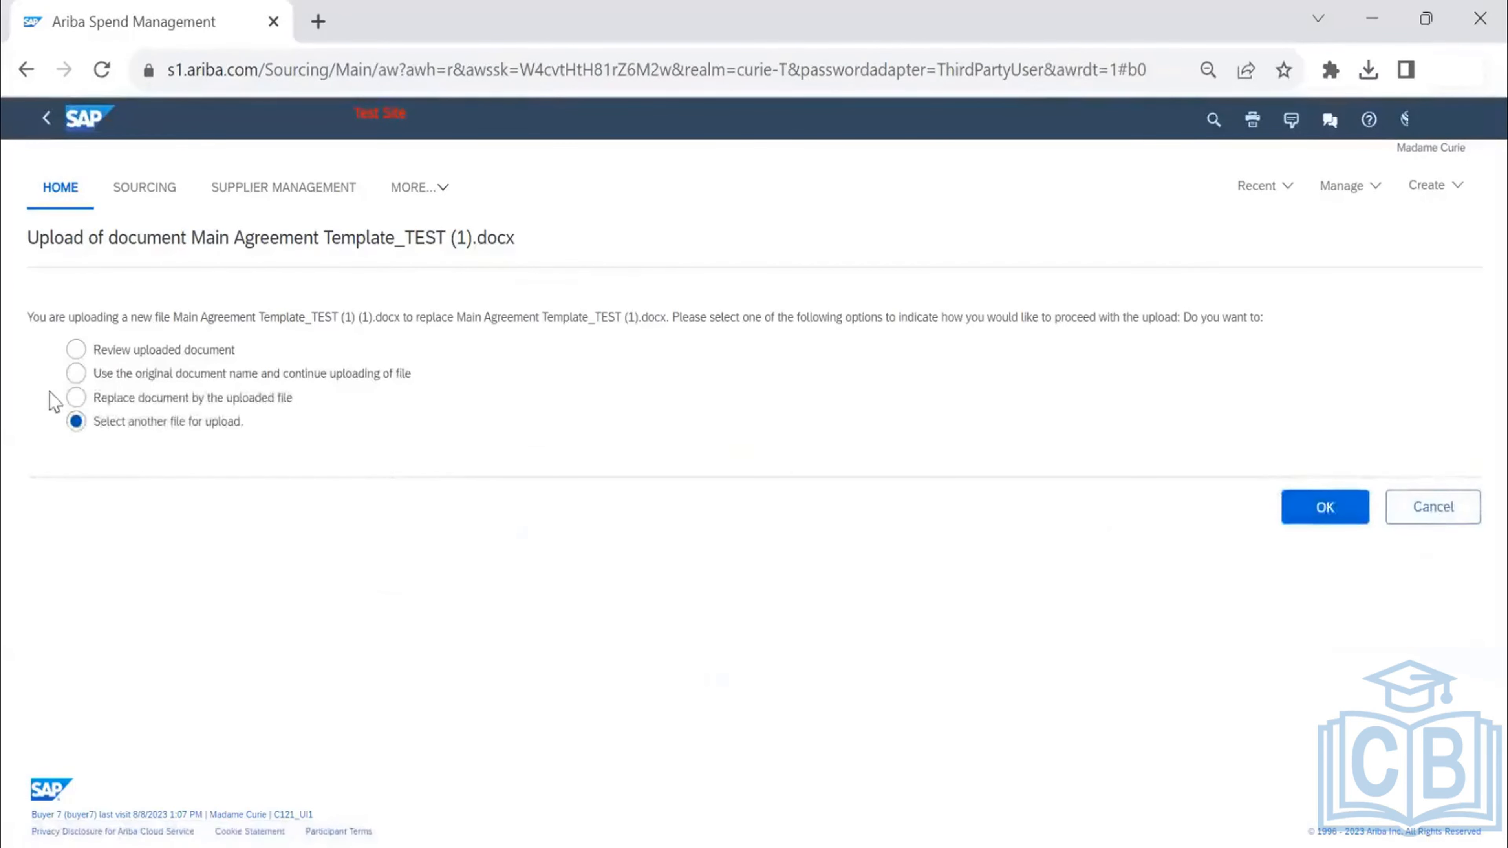
{"action": "left_click", "coordinate": [76, 399]}
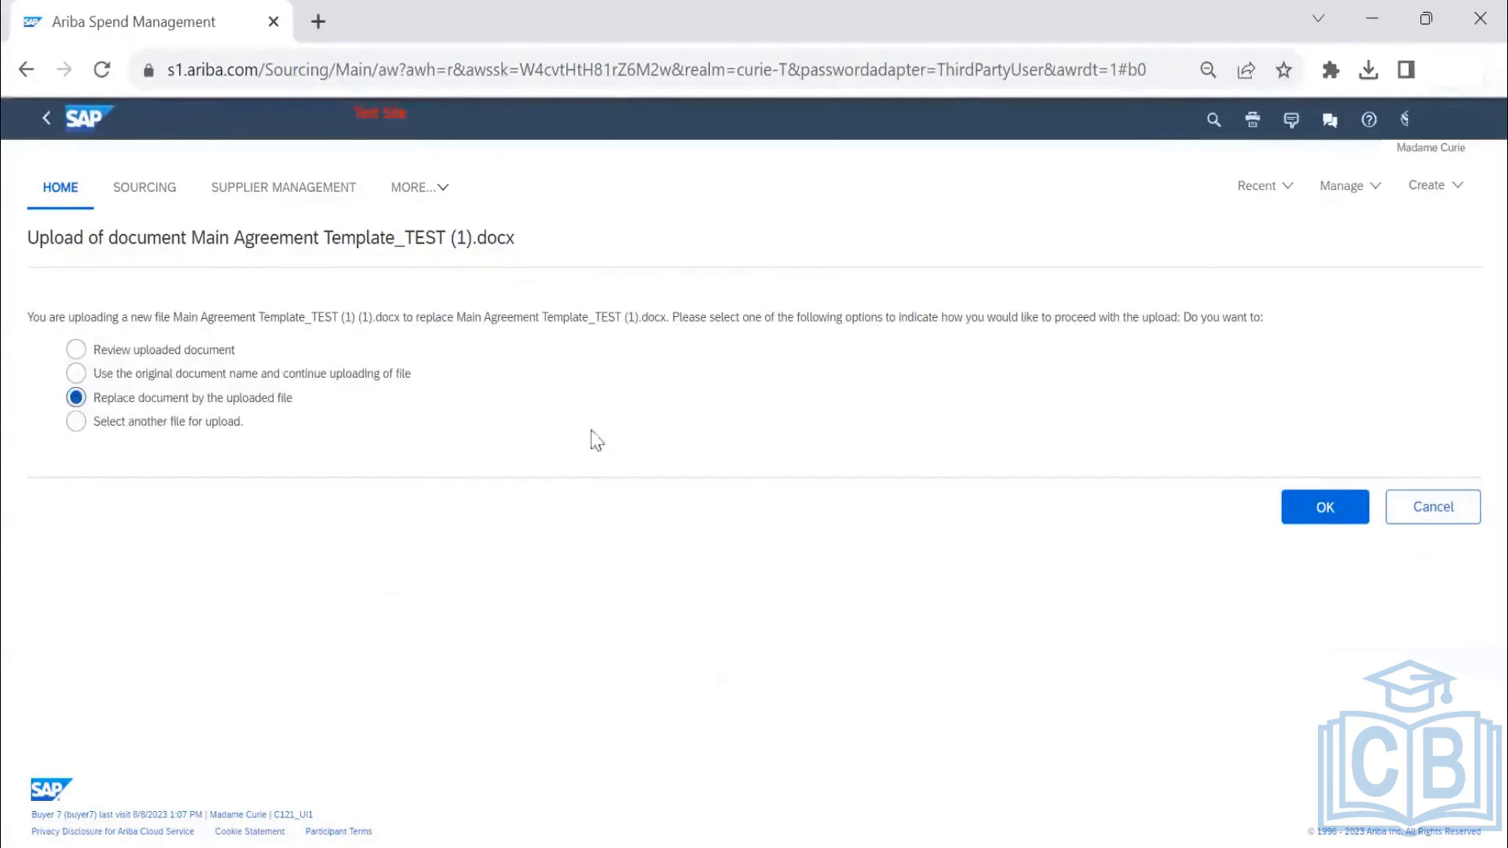
{"action": "left_click", "coordinate": [1319, 508]}
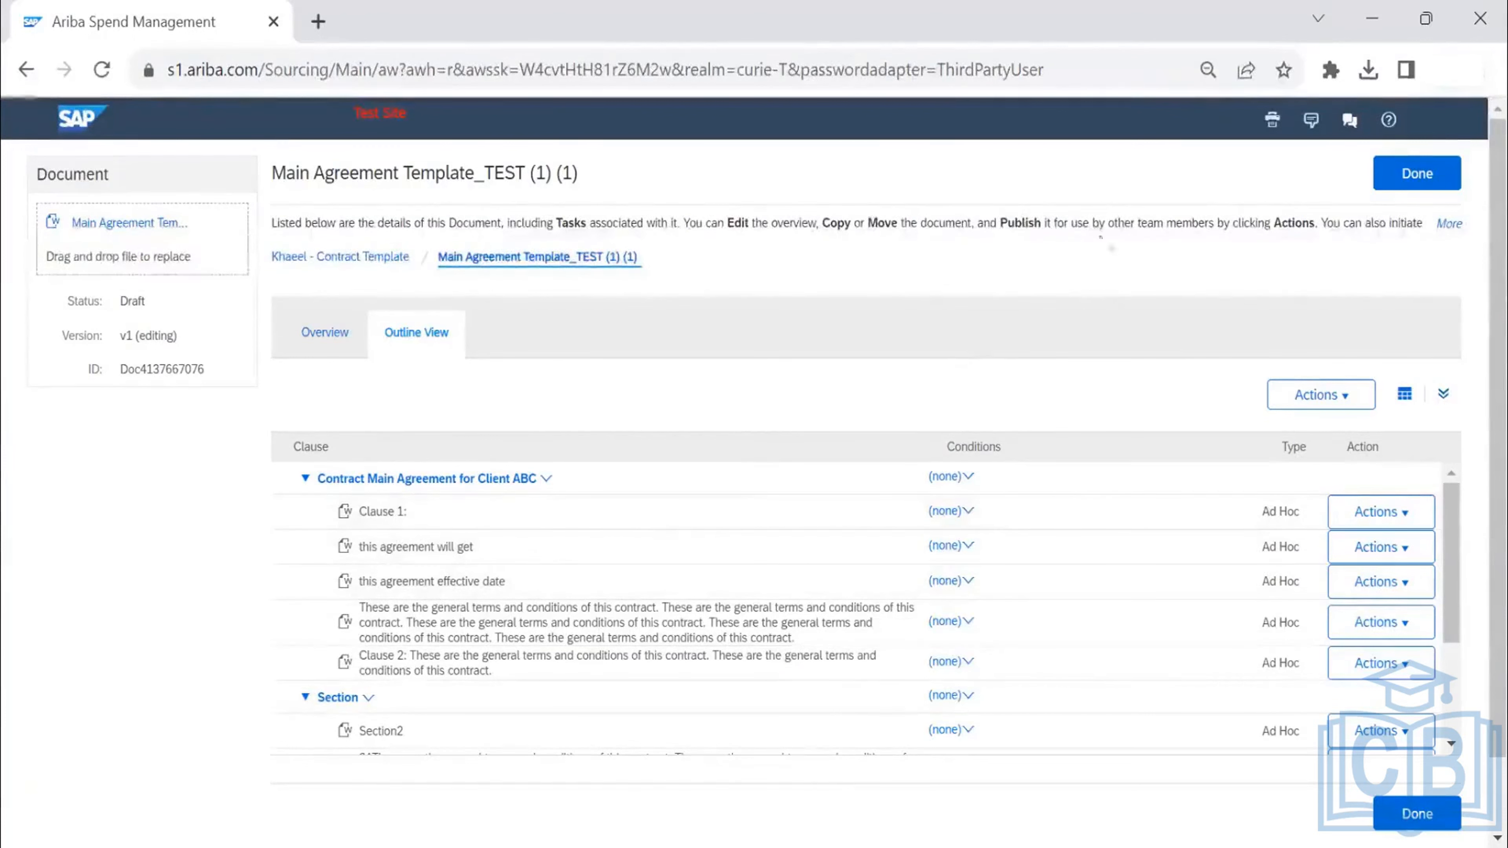
- Leave the main agreement's details page and start creating a test project from the contract template
{"action": "left_click", "coordinate": [1418, 173]}
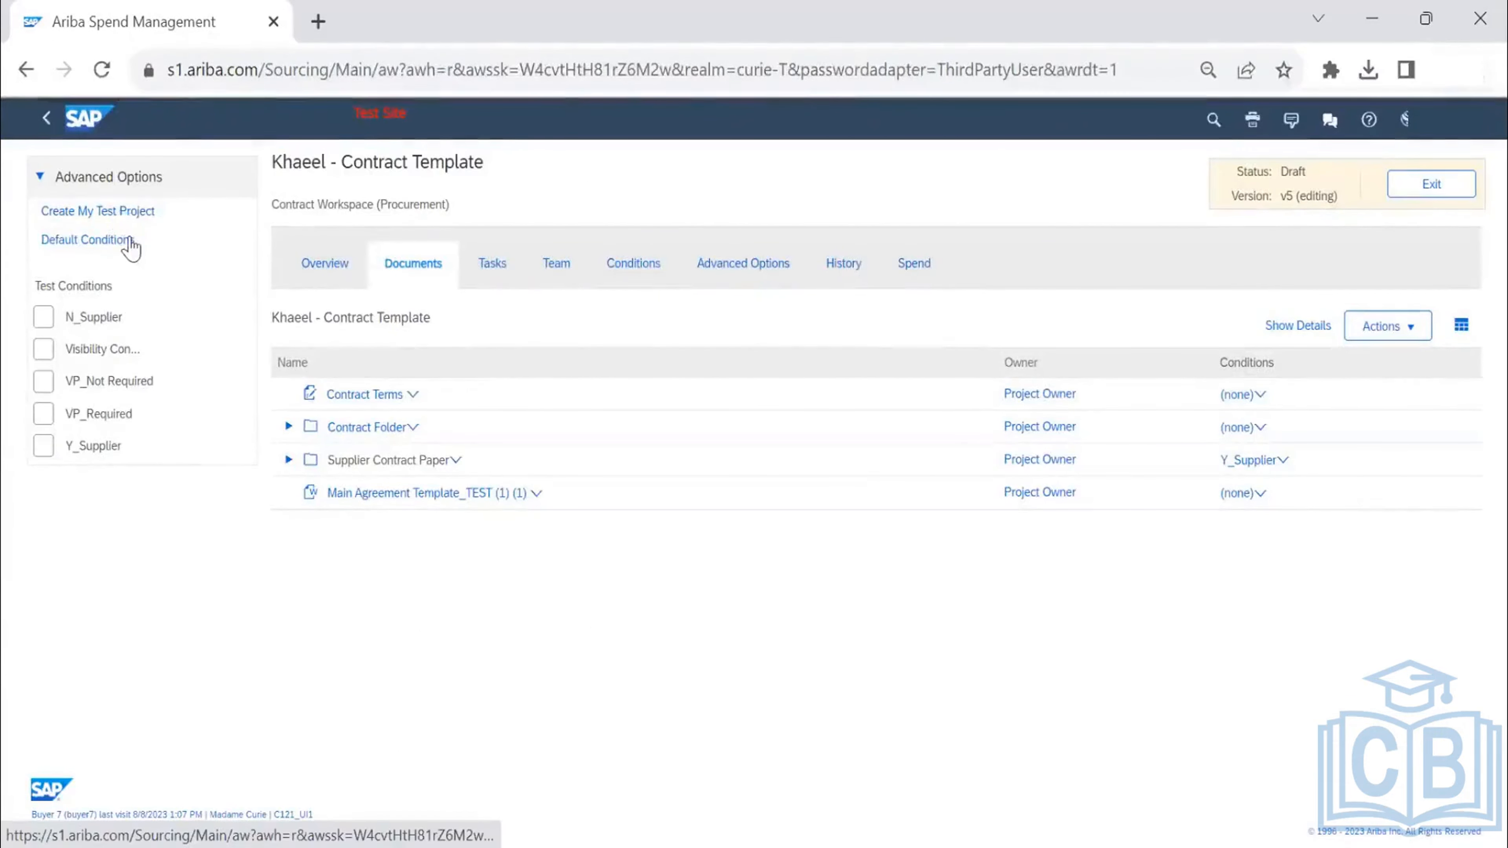
{"action": "left_click", "coordinate": [127, 240]}
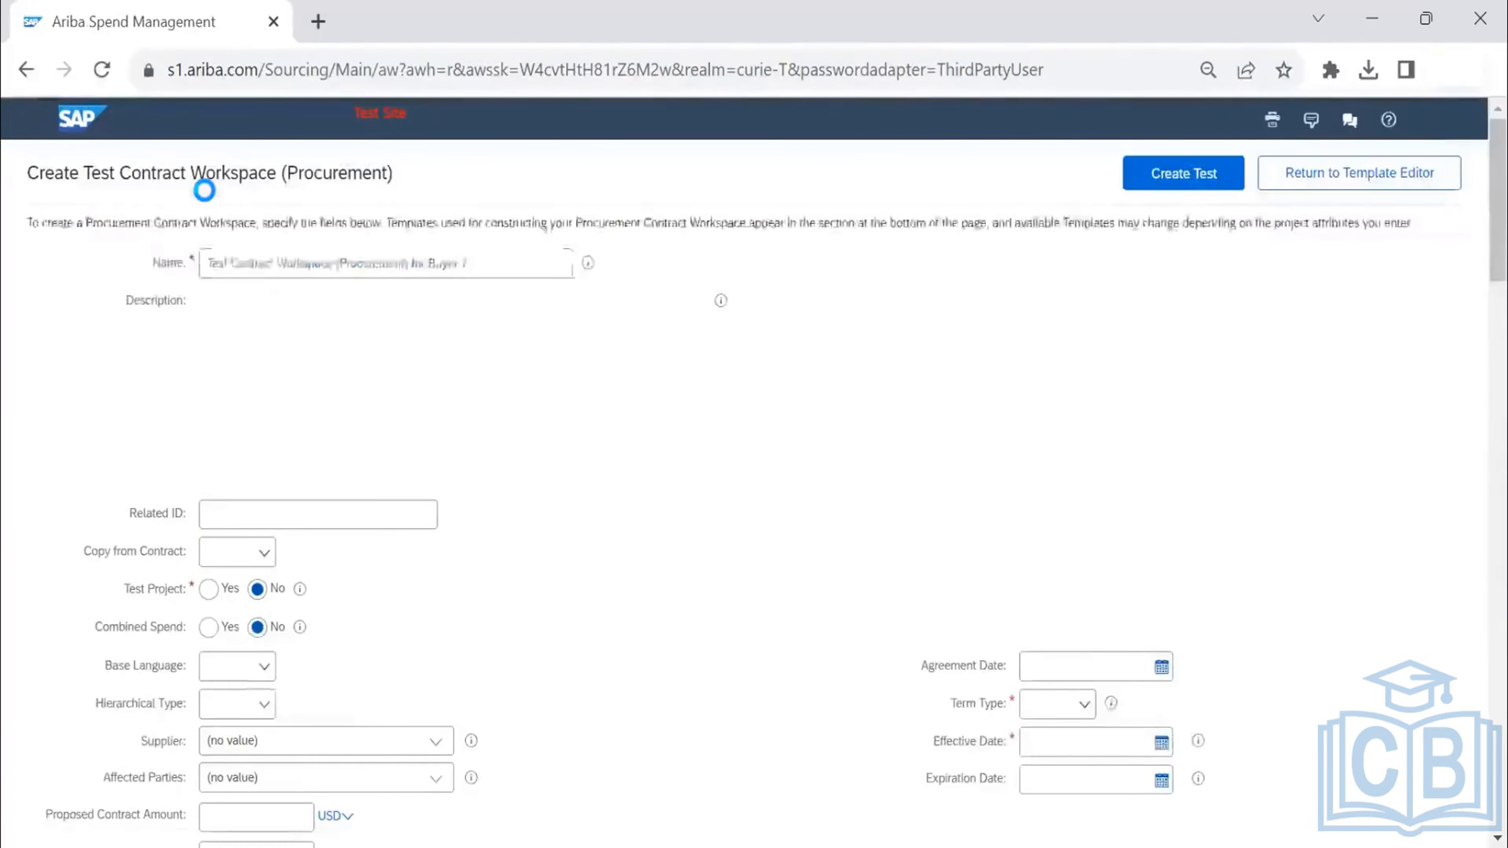
{"action": "scroll", "coordinate": [758, 574], "scroll_direction": "down", "scroll_amount": 4}
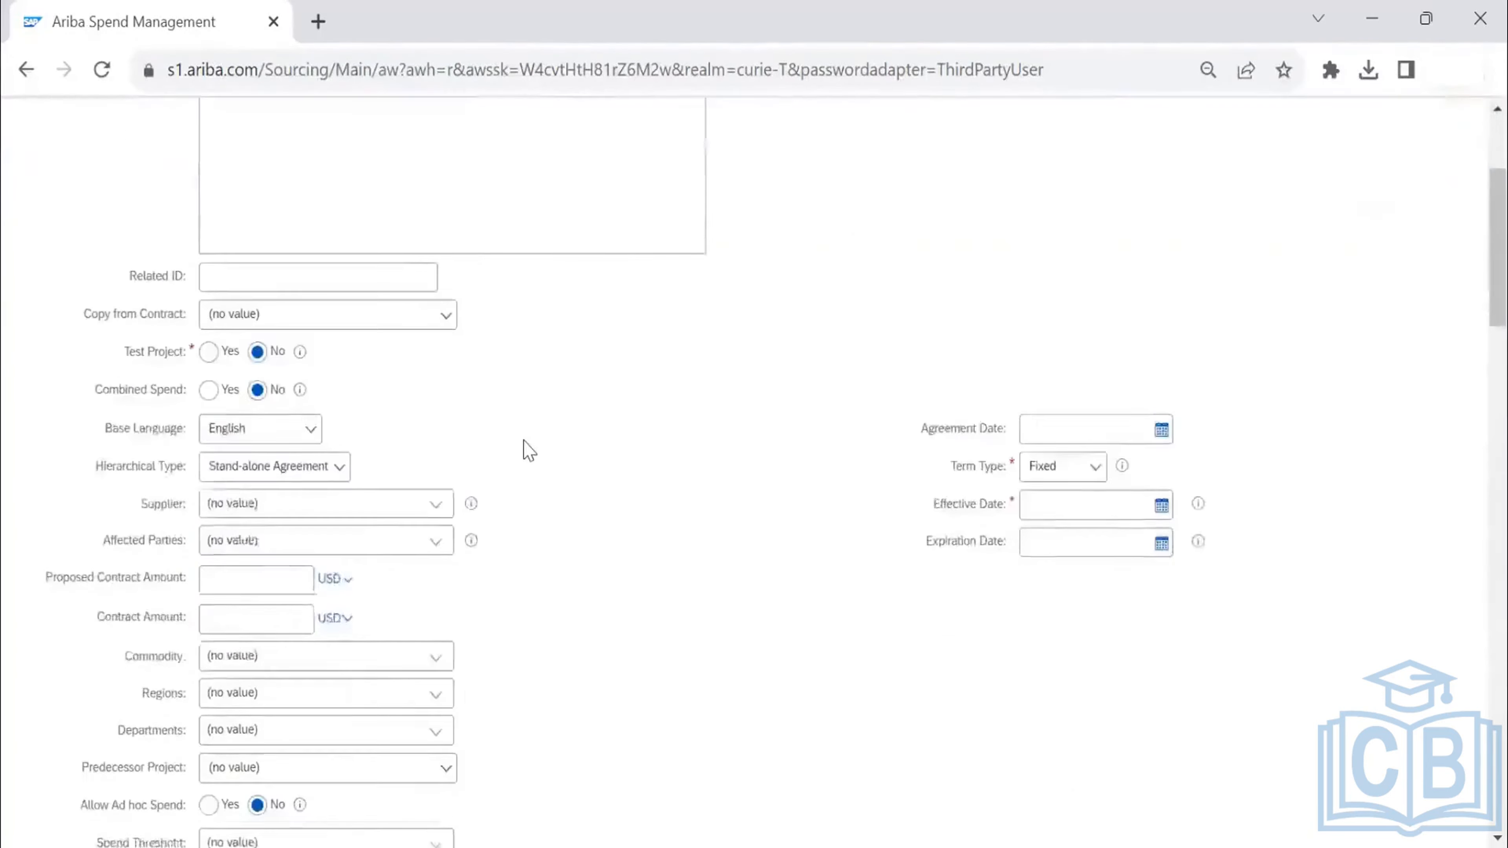
{"action": "scroll", "coordinate": [356, 371], "scroll_direction": "up", "scroll_amount": 2}
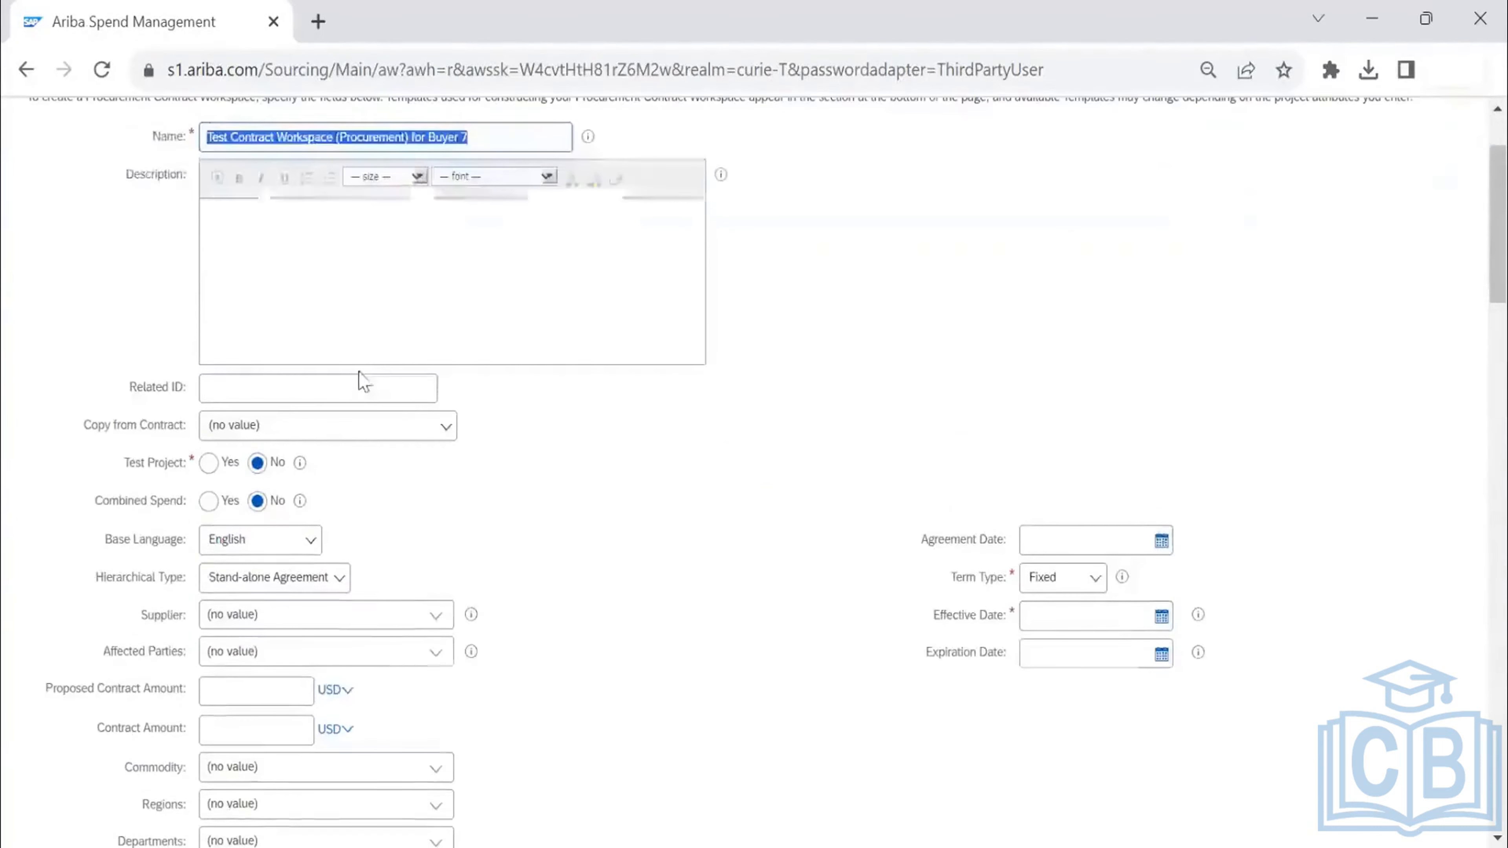
- Set the effective date to 08/09/2023, expiration date to 08/31/2023 and agreement date to 08/01/2023, and try to create the test workspace
{"action": "left_click", "coordinate": [1162, 618]}
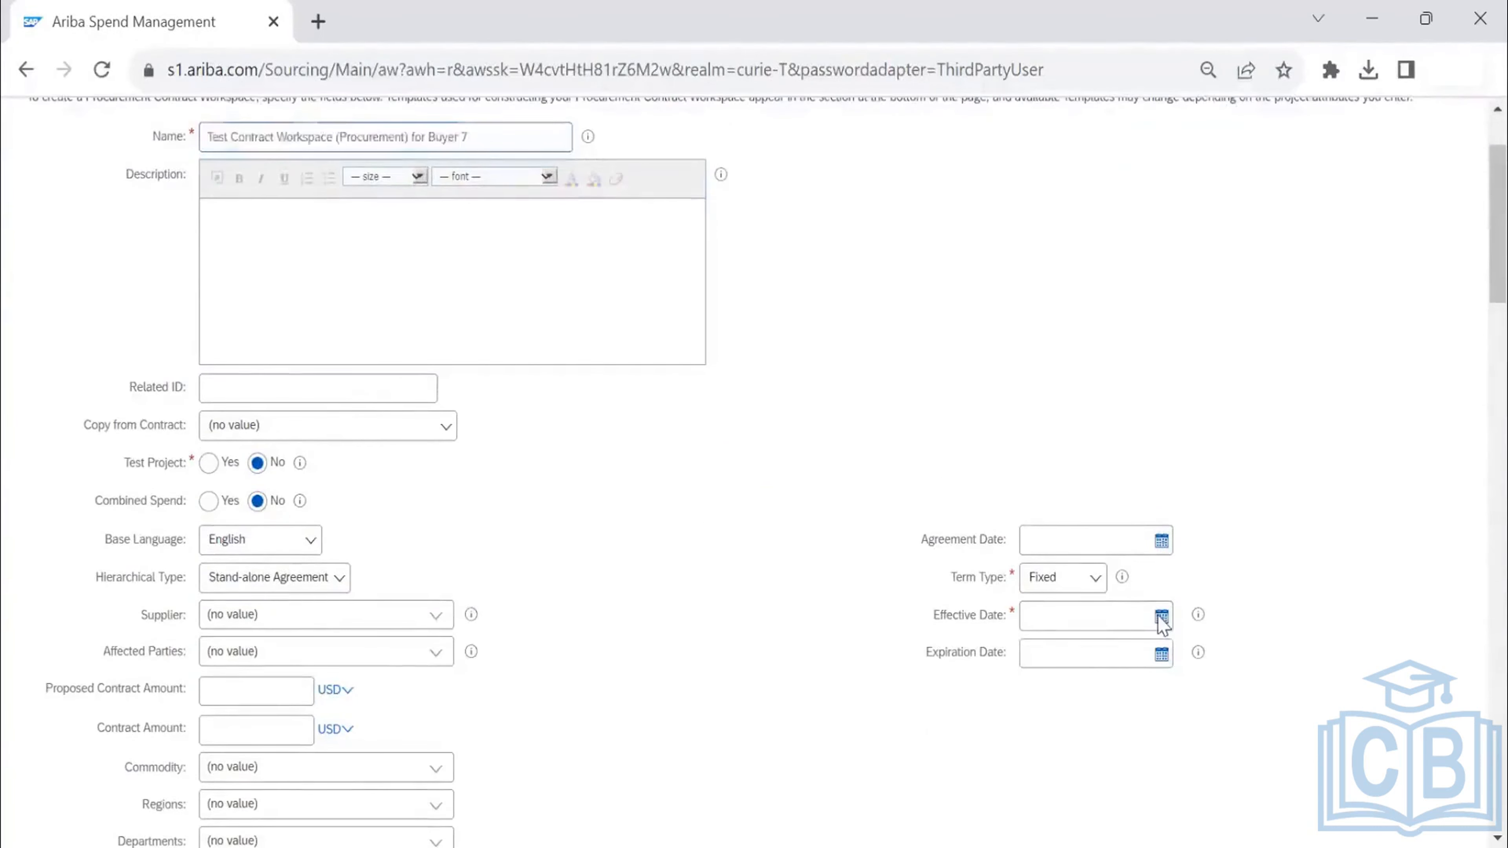
{"action": "left_click", "coordinate": [1134, 701]}
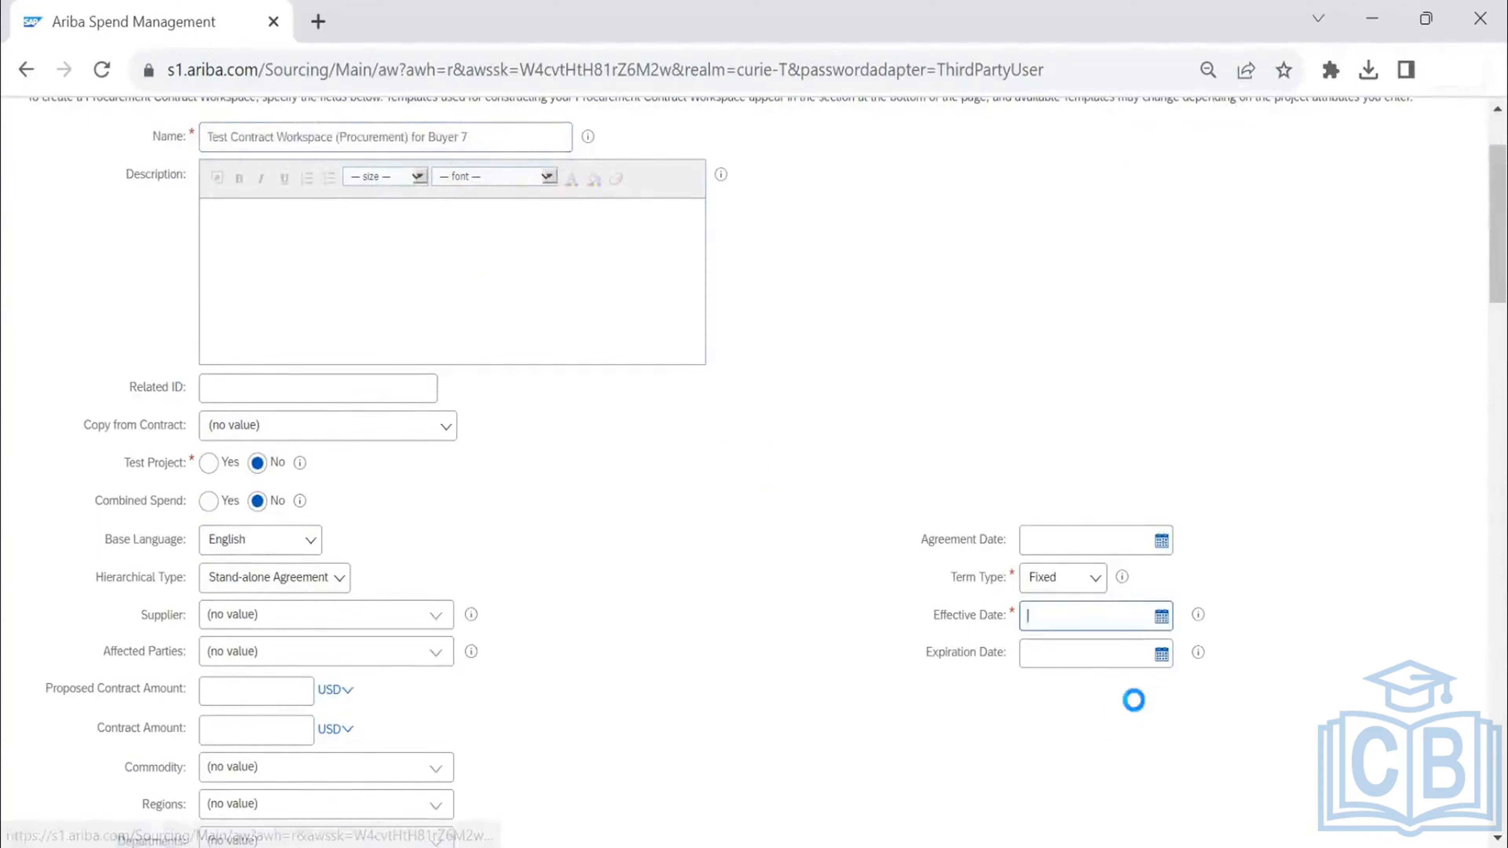
{"action": "left_click", "coordinate": [1162, 655]}
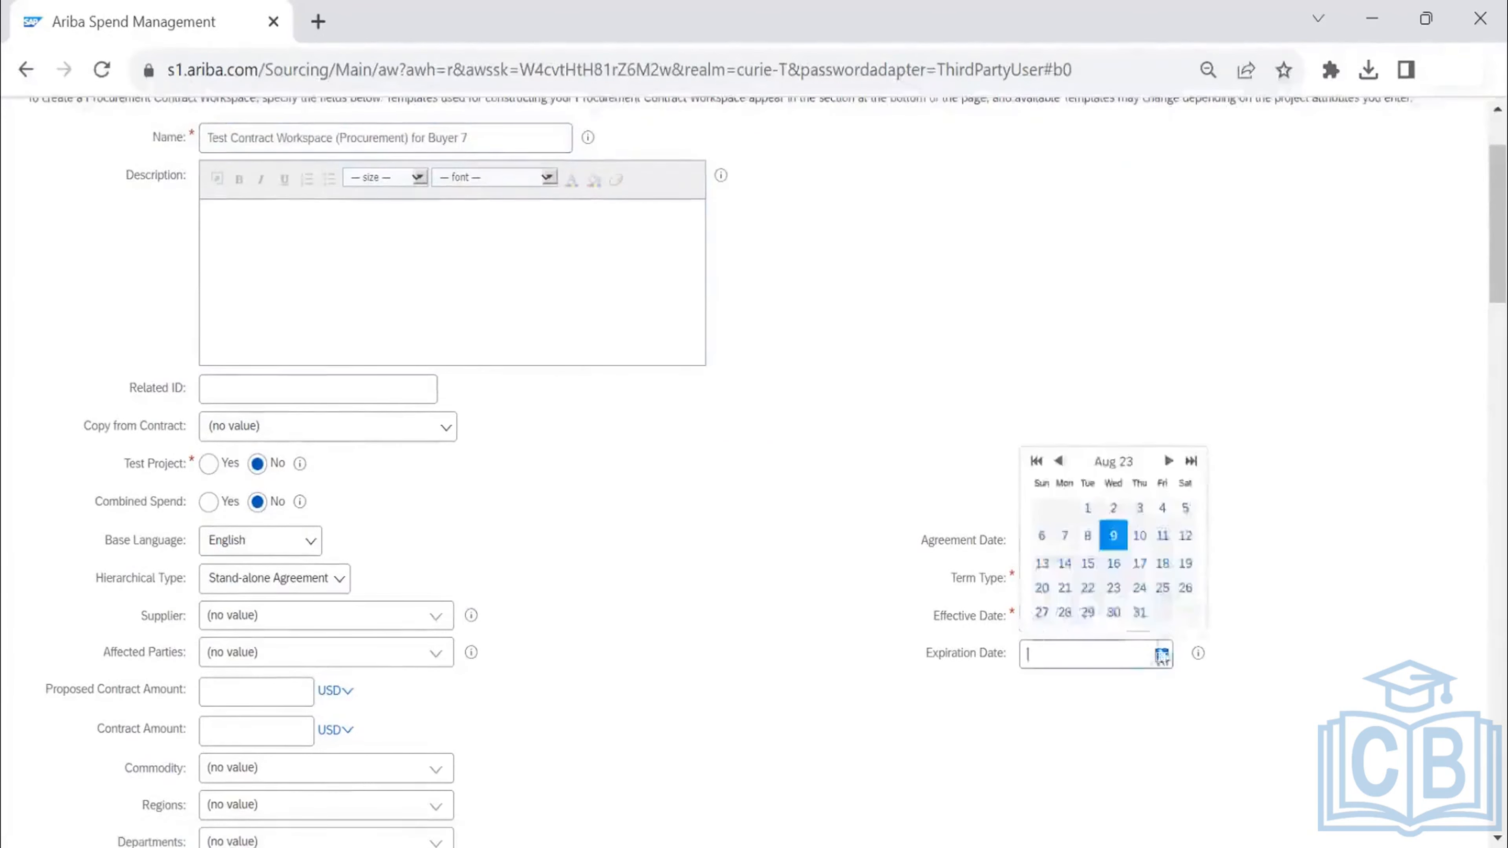
{"action": "left_click", "coordinate": [1139, 612]}
{"action": "left_click", "coordinate": [1095, 543]}
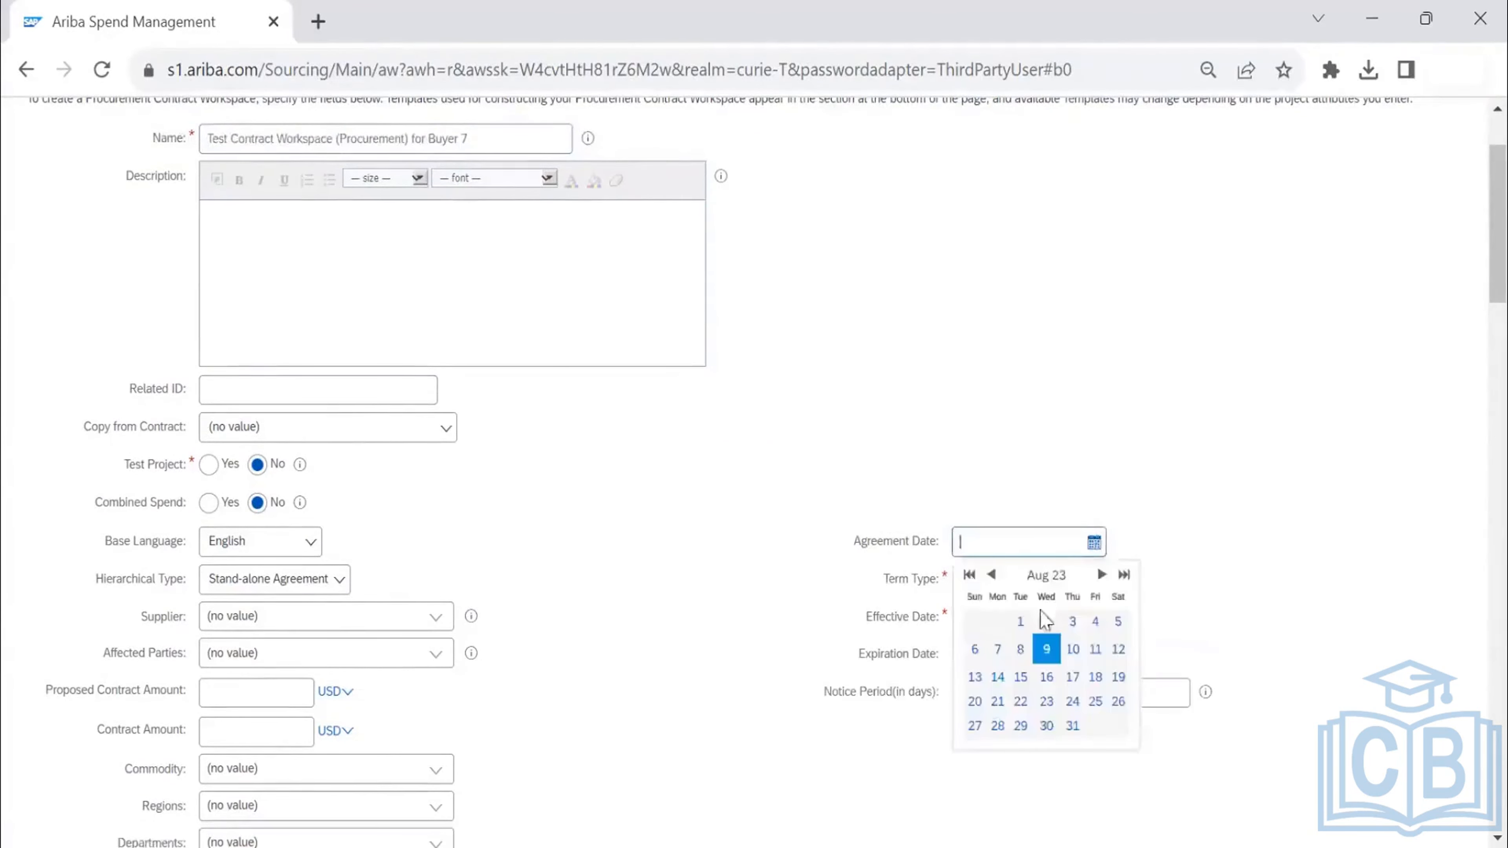
{"action": "left_click", "coordinate": [1045, 621]}
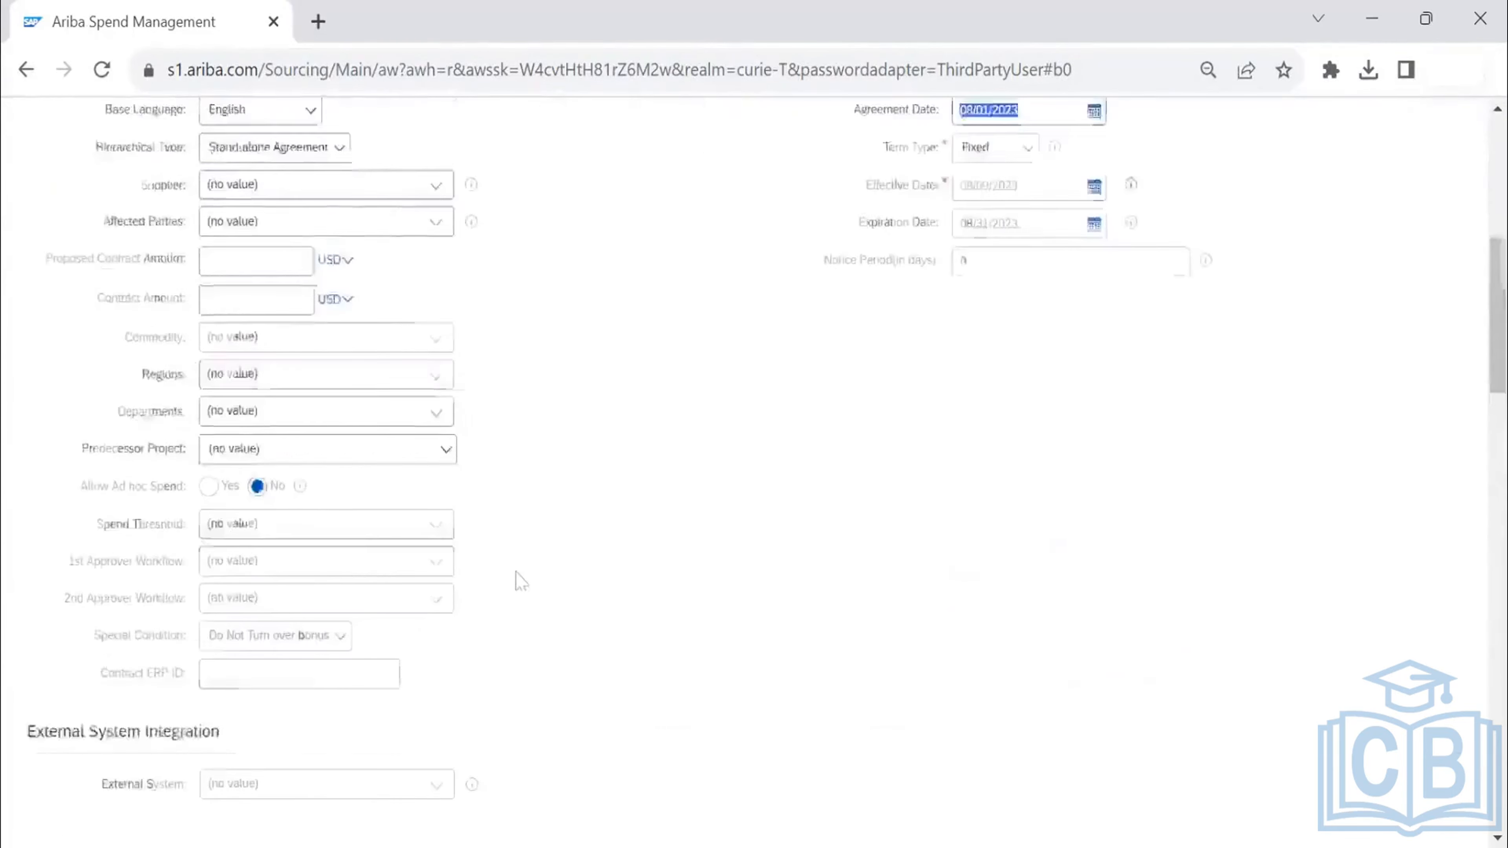
{"action": "left_click", "coordinate": [1178, 174]}
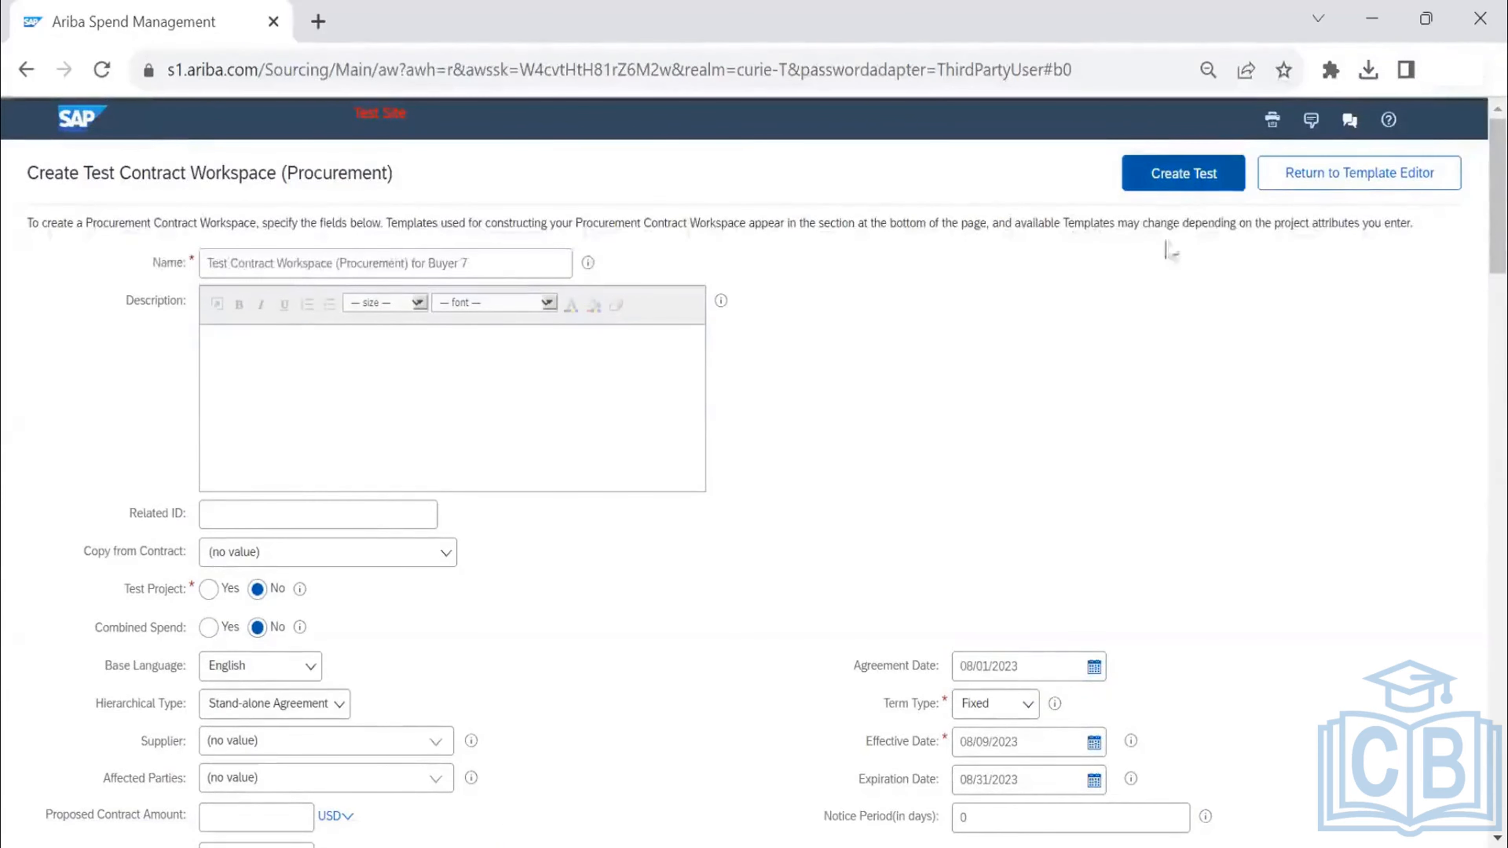
{"action": "left_click", "coordinate": [1185, 178]}
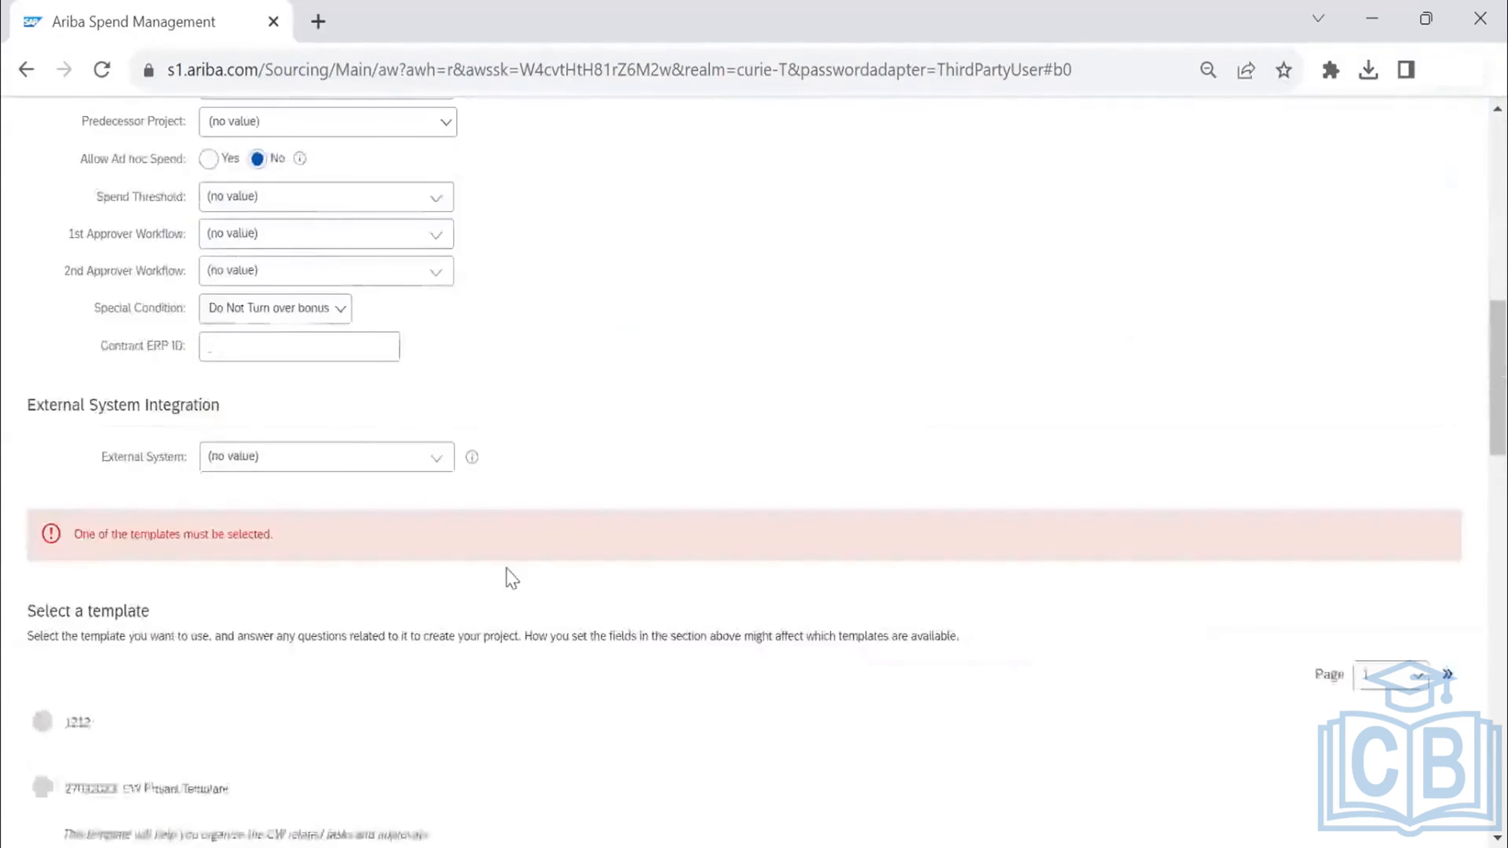
- Search pages 1, 8, 2 and 3 of the template list for the contract template under test
{"action": "scroll", "coordinate": [510, 577], "scroll_direction": "down", "scroll_amount": 20}
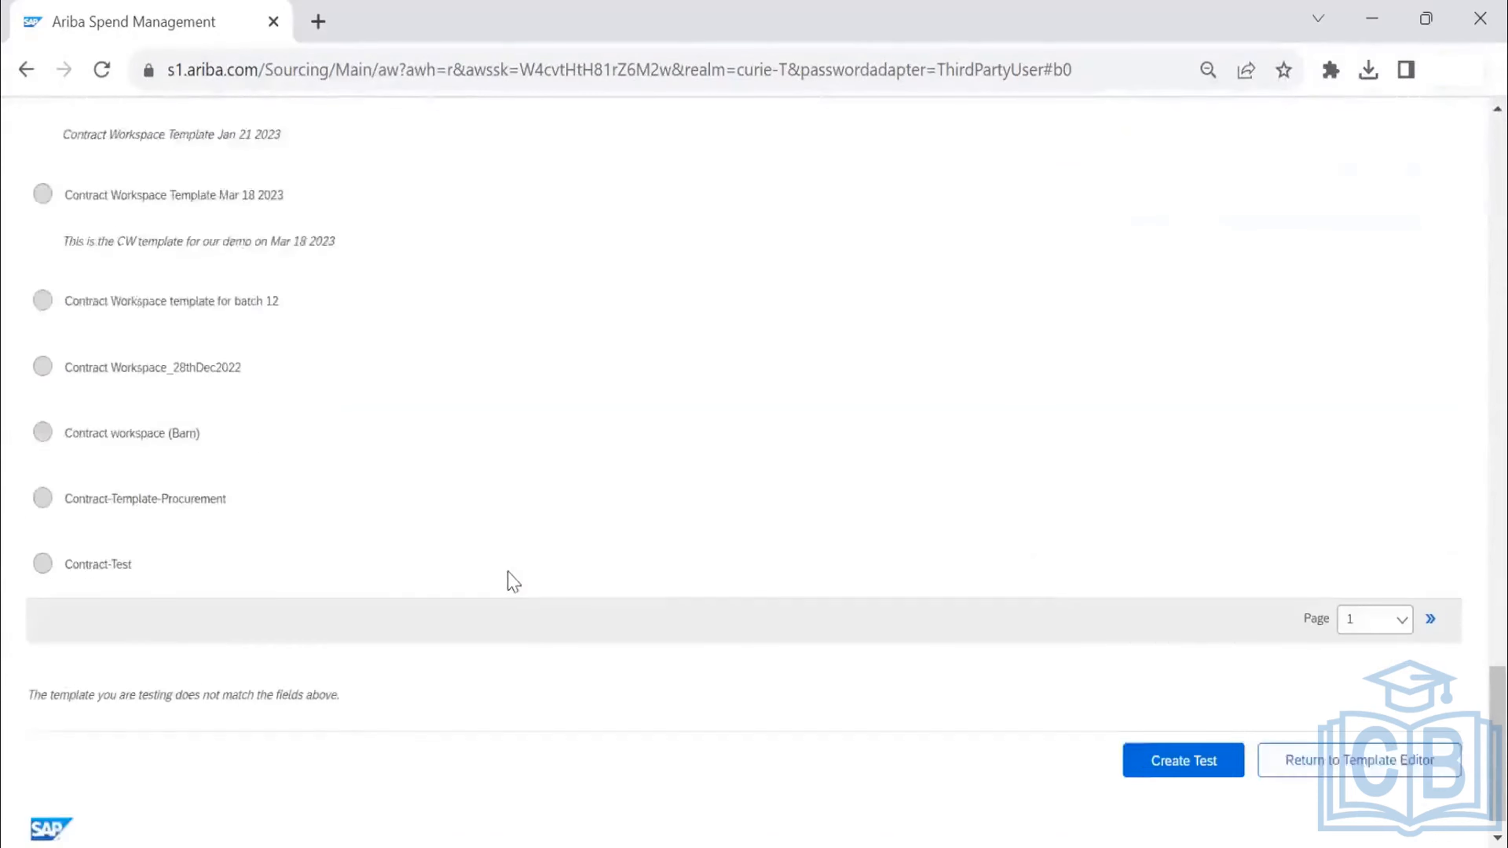
{"action": "left_click", "coordinate": [1379, 597]}
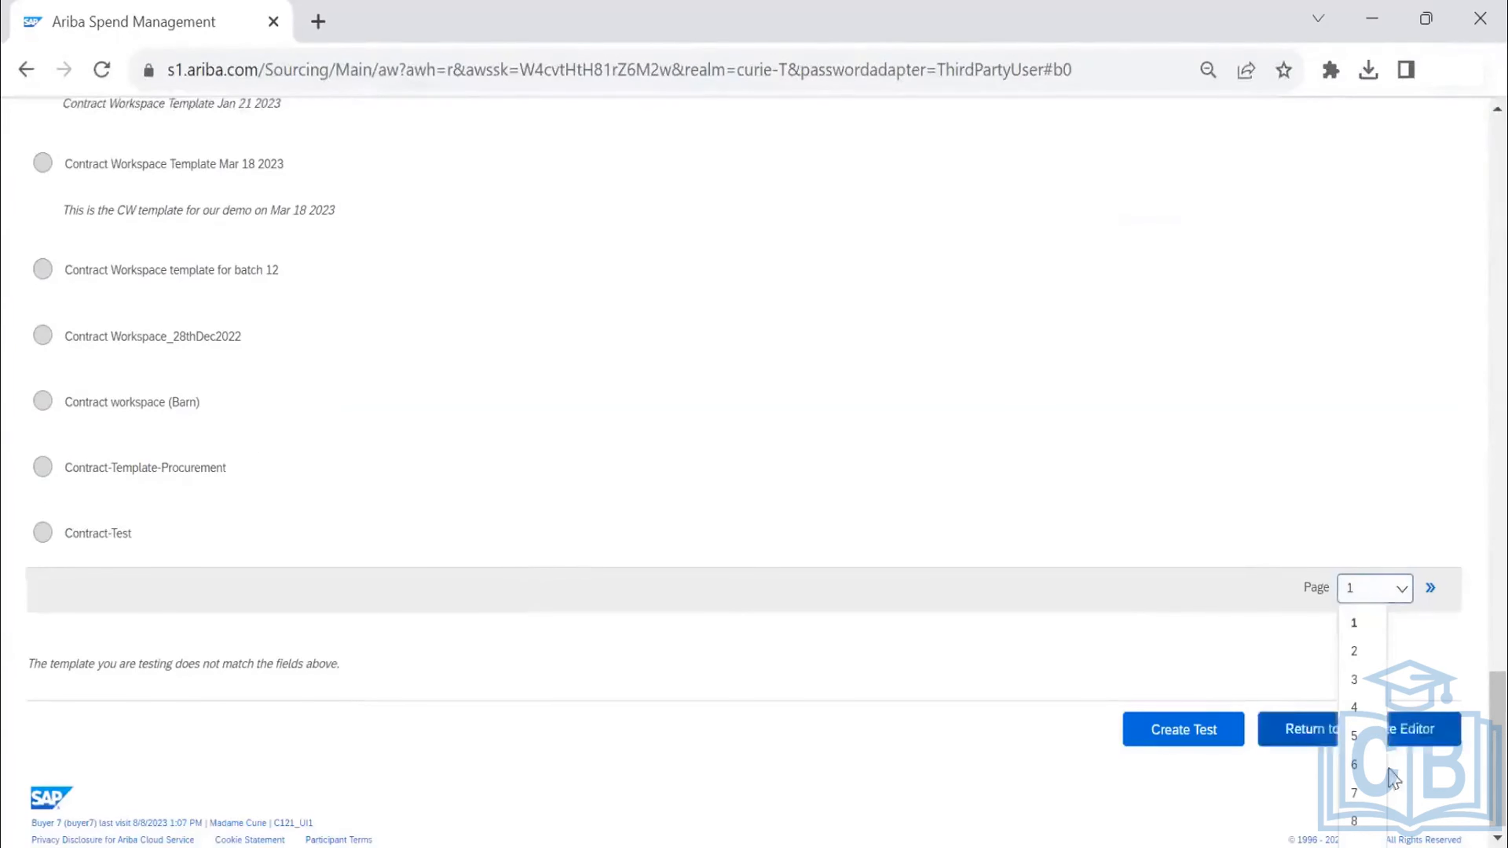
{"action": "left_click", "coordinate": [1356, 808]}
{"action": "scroll", "coordinate": [600, 568], "scroll_direction": "up", "scroll_amount": 10}
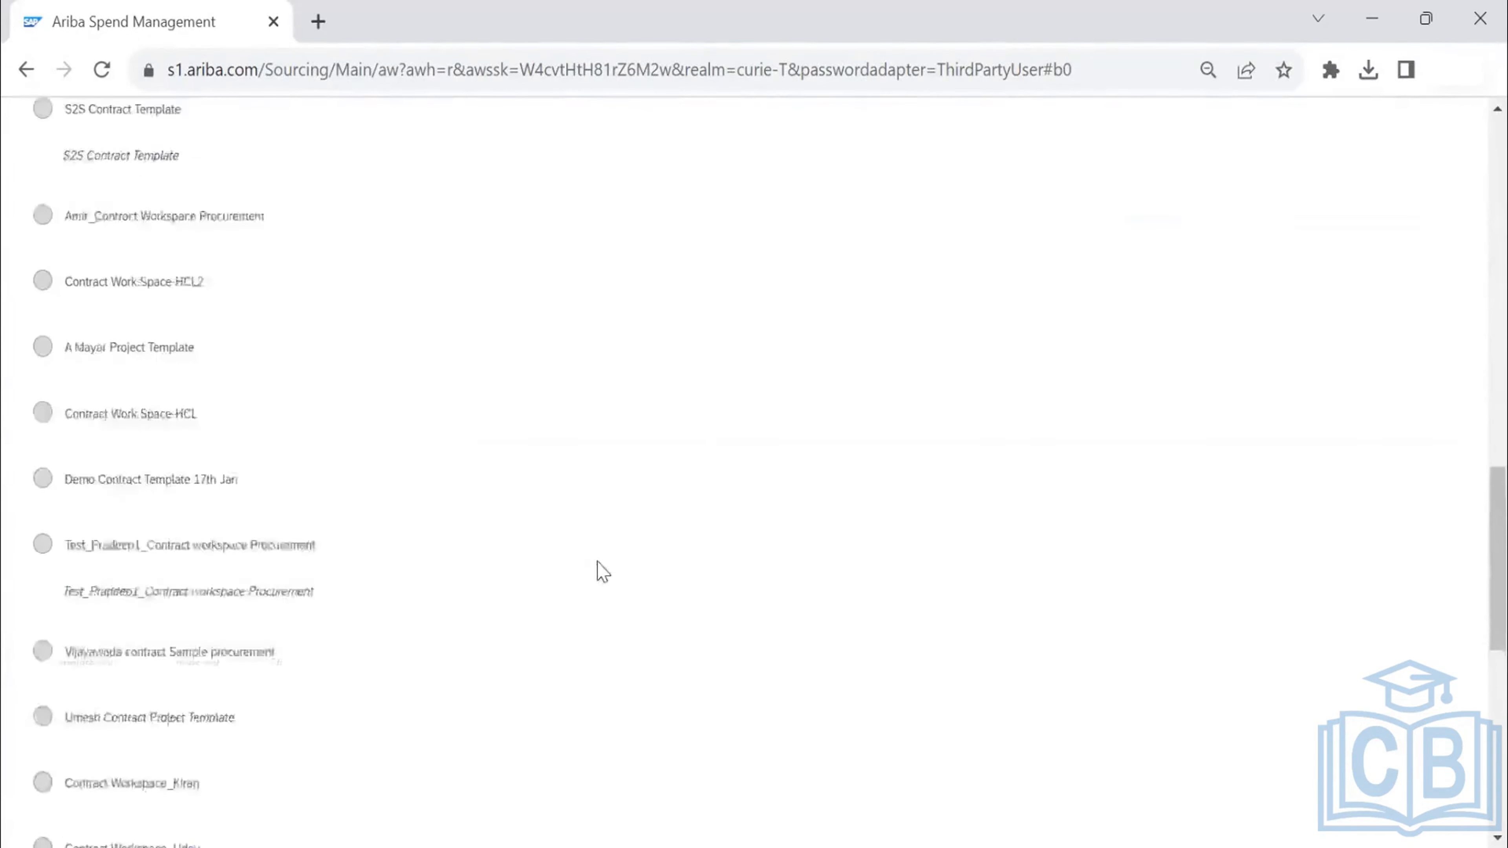
{"action": "scroll", "coordinate": [916, 620], "scroll_direction": "up", "scroll_amount": 10}
{"action": "scroll", "coordinate": [916, 619], "scroll_direction": "down", "scroll_amount": 6}
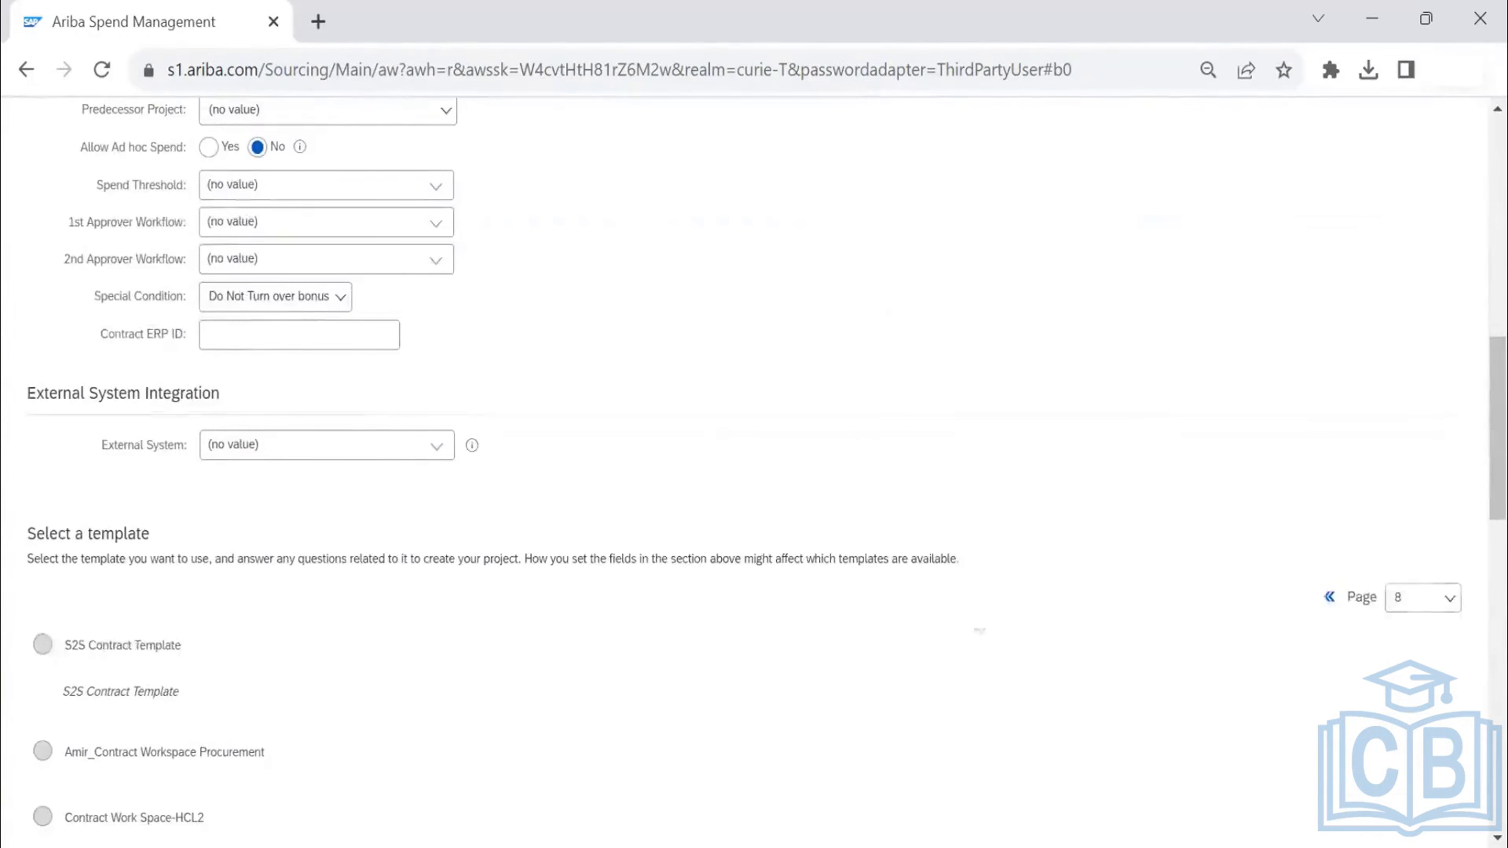
{"action": "left_click", "coordinate": [1425, 606]}
{"action": "left_click", "coordinate": [1411, 658]}
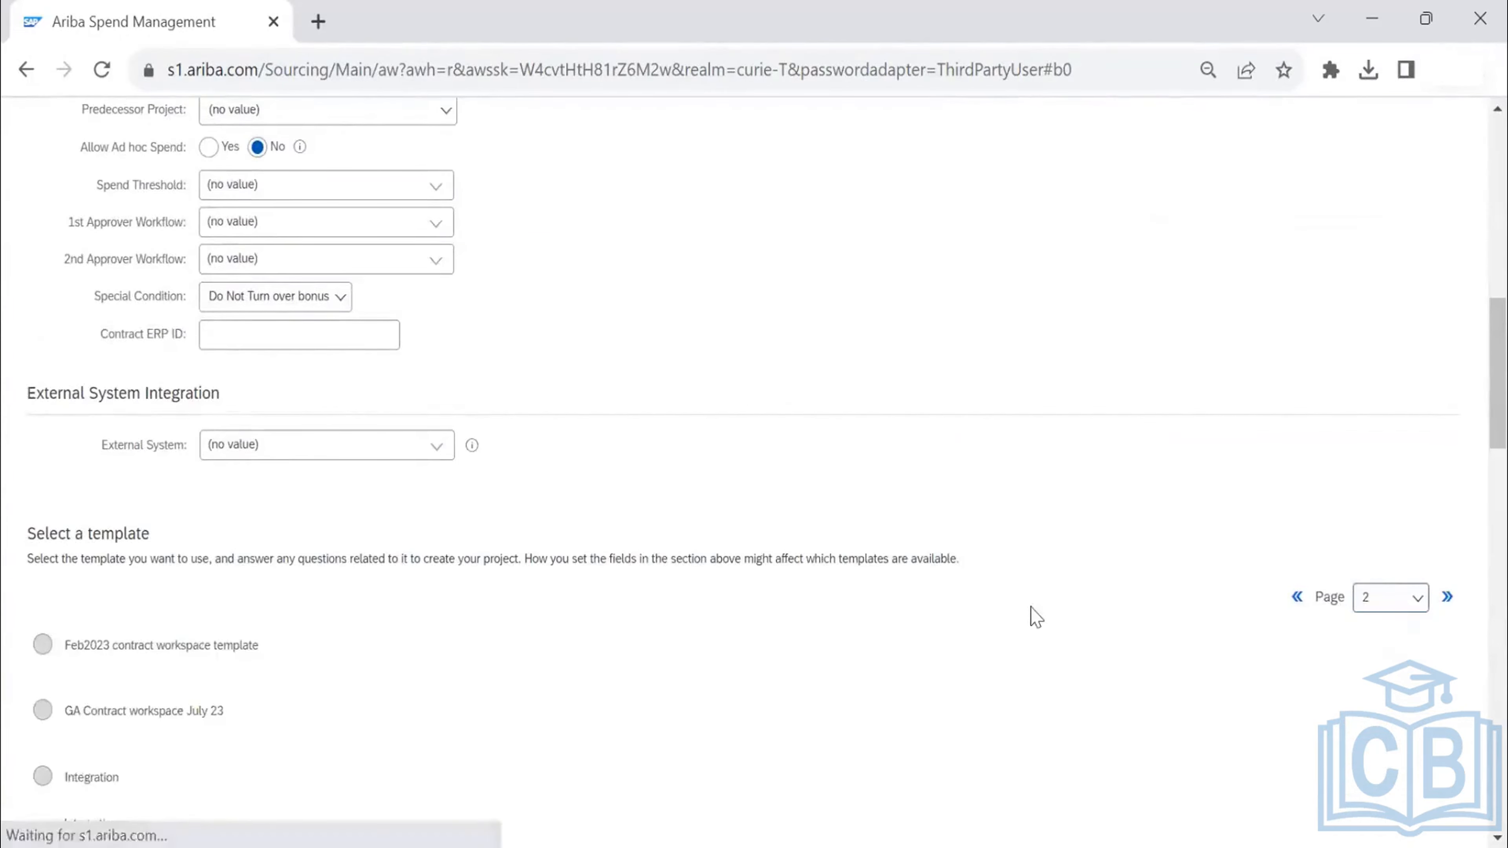
{"action": "scroll", "coordinate": [1038, 618], "scroll_direction": "down", "scroll_amount": 10}
{"action": "scroll", "coordinate": [1038, 618], "scroll_direction": "down", "scroll_amount": 20}
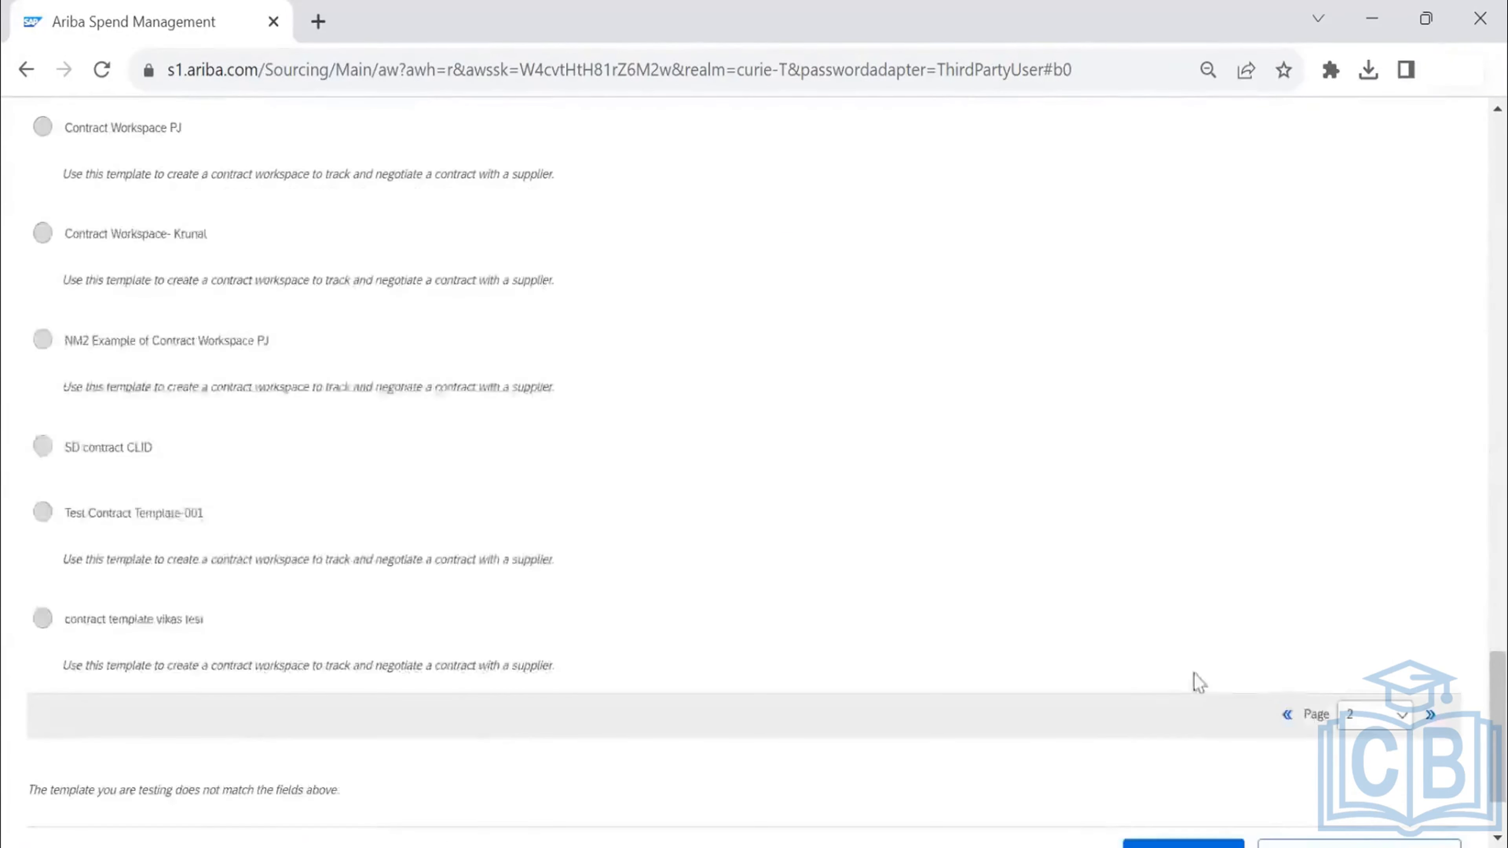
{"action": "left_click", "coordinate": [1382, 718]}
{"action": "left_click", "coordinate": [1364, 799]}
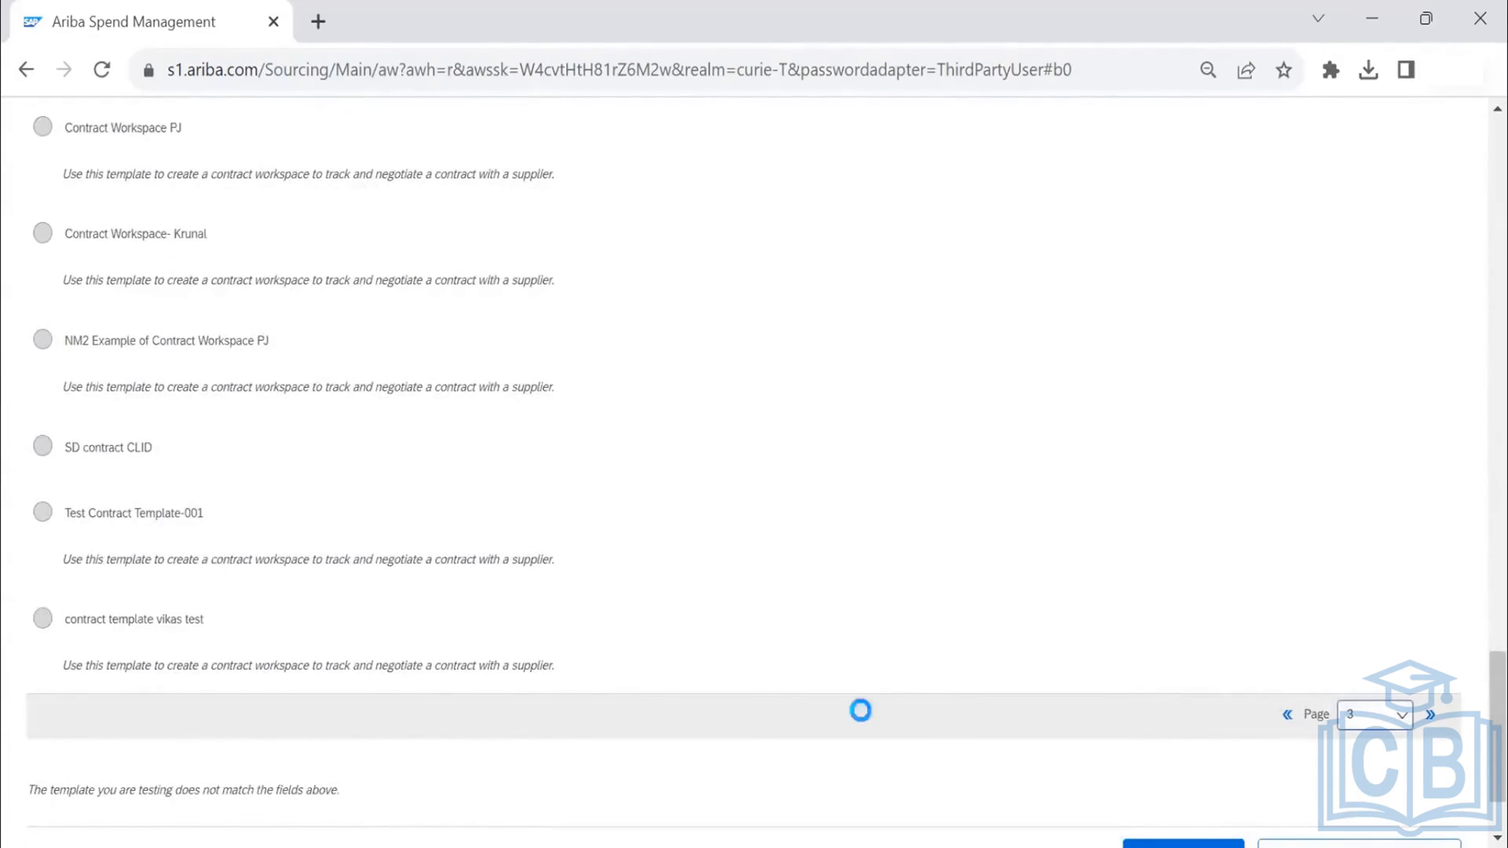
{"action": "scroll", "coordinate": [589, 606], "scroll_direction": "up", "scroll_amount": 15}
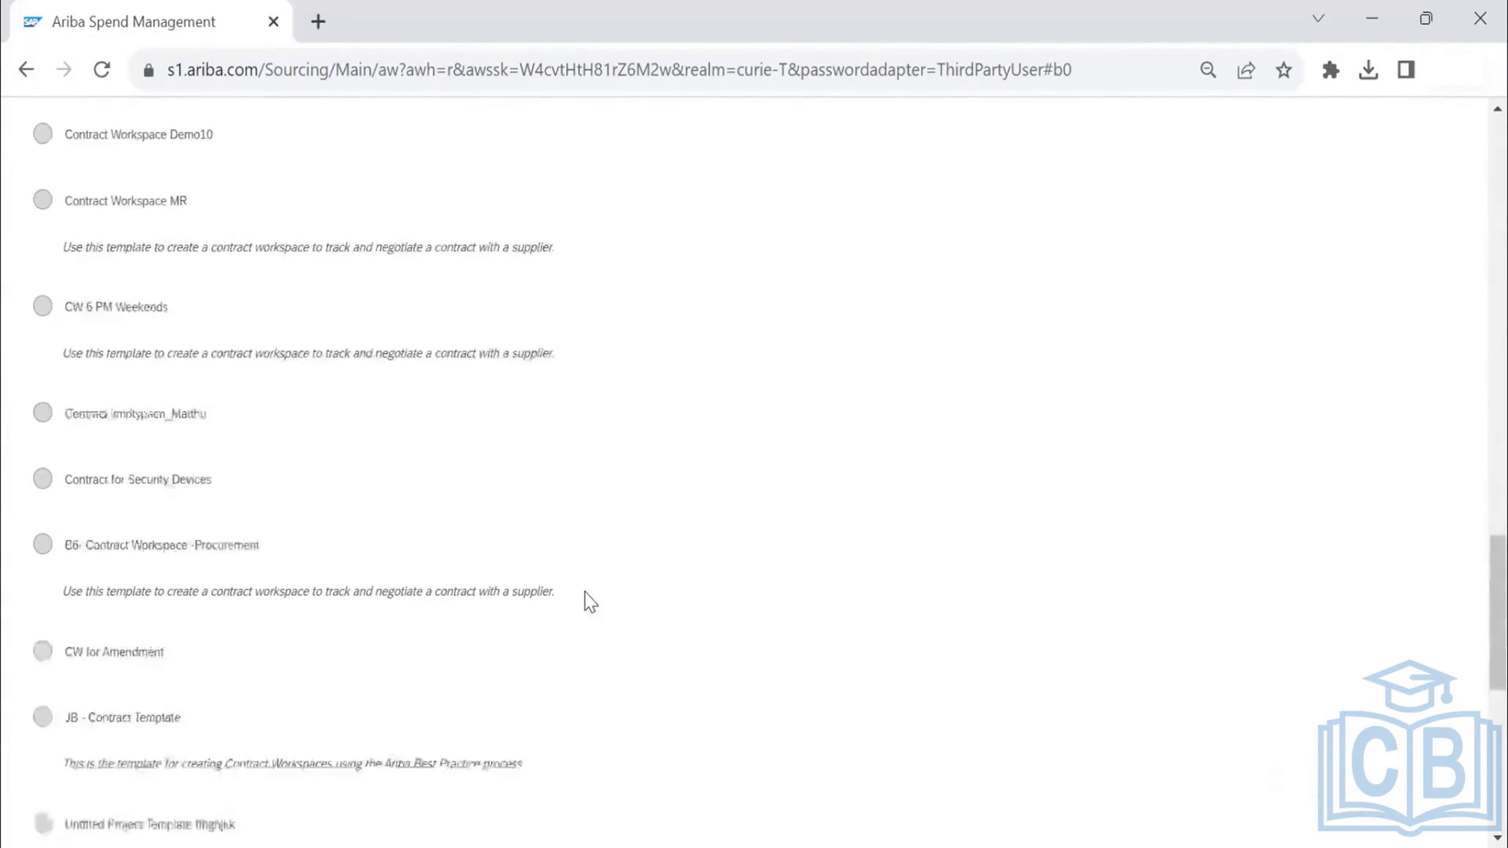
{"action": "scroll", "coordinate": [589, 603], "scroll_direction": "up", "scroll_amount": 15}
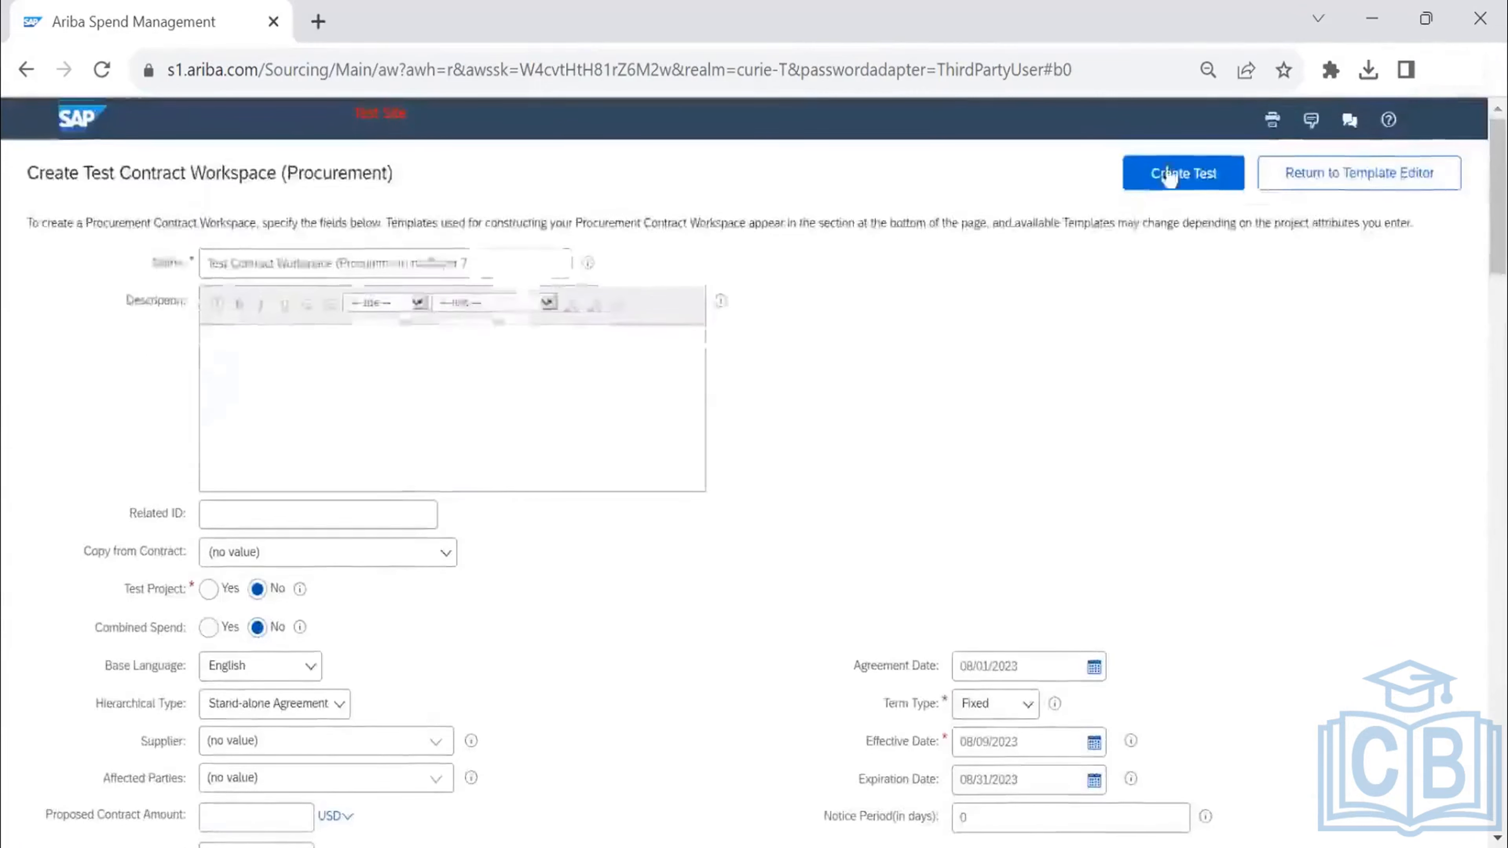
- Return to the template editor and check the template's visibility condition for region and department
{"action": "left_click", "coordinate": [1169, 175]}
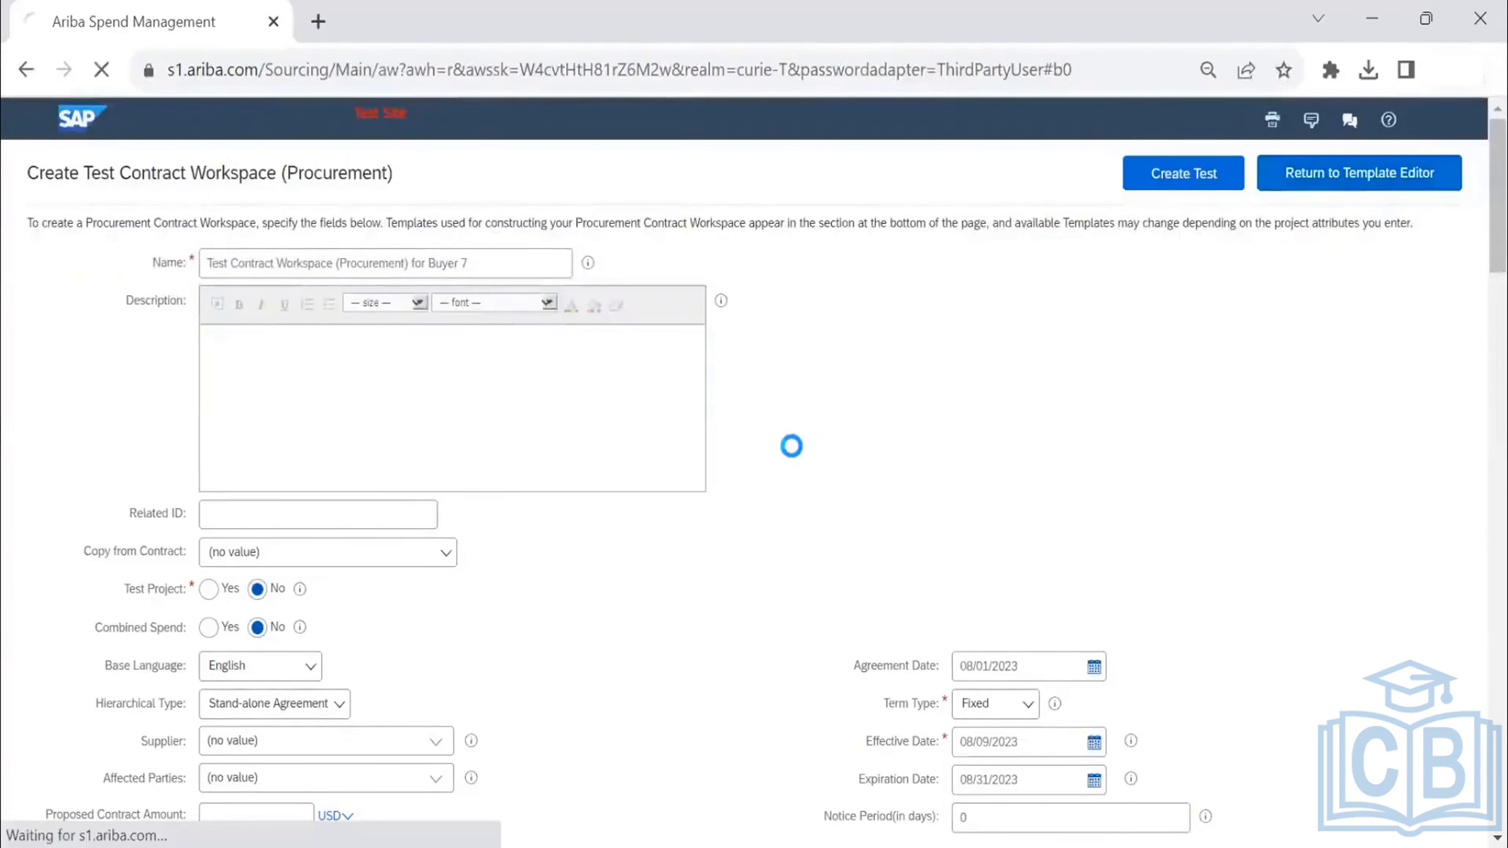
{"action": "left_click", "coordinate": [334, 273]}
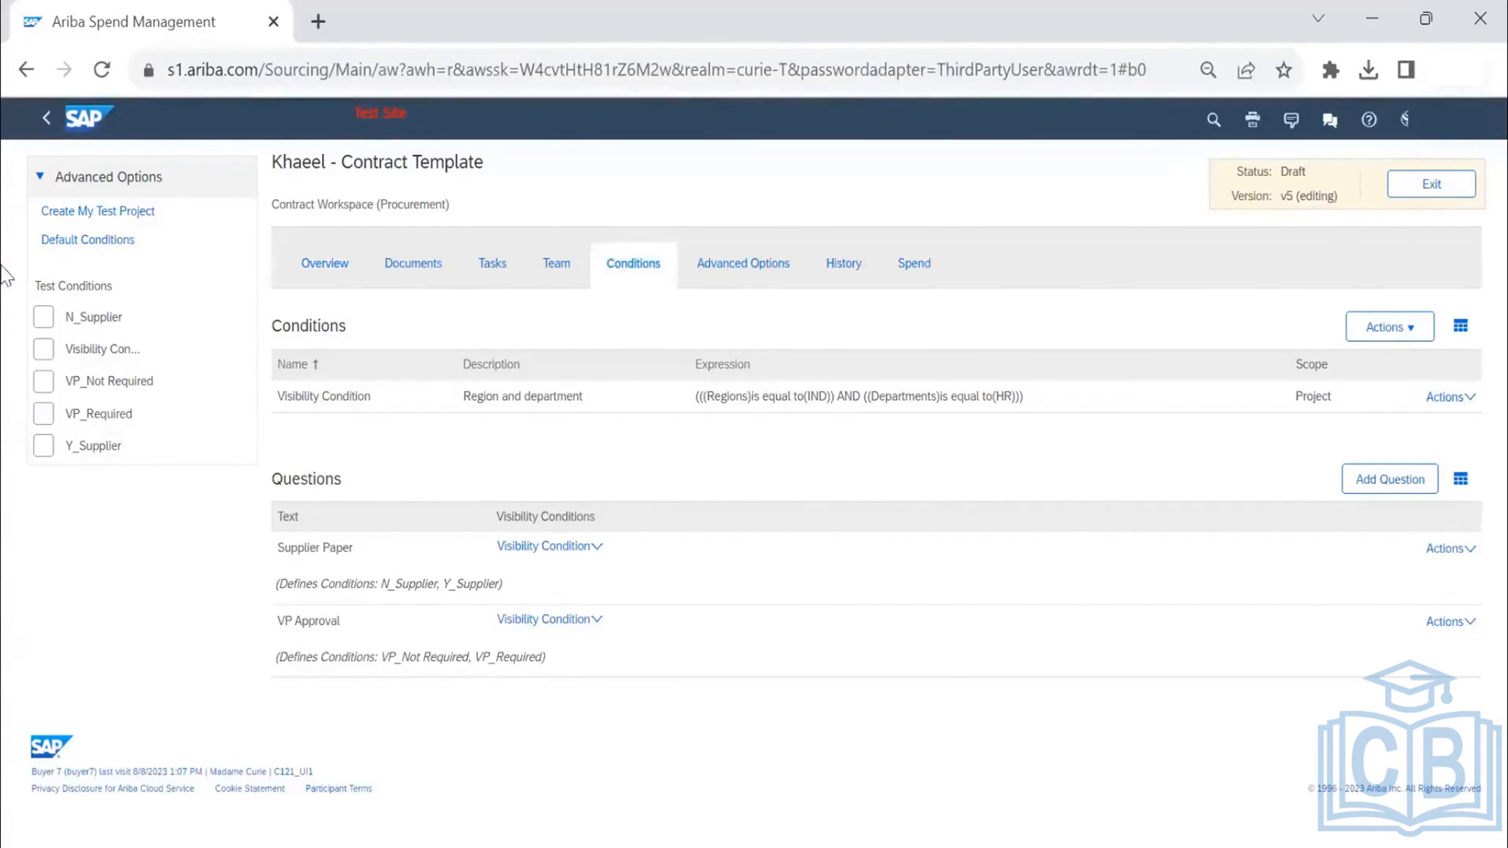
- Start the test project again, setting its region to IND India and choosing the department required by the visibility condition
{"action": "left_click", "coordinate": [74, 214]}
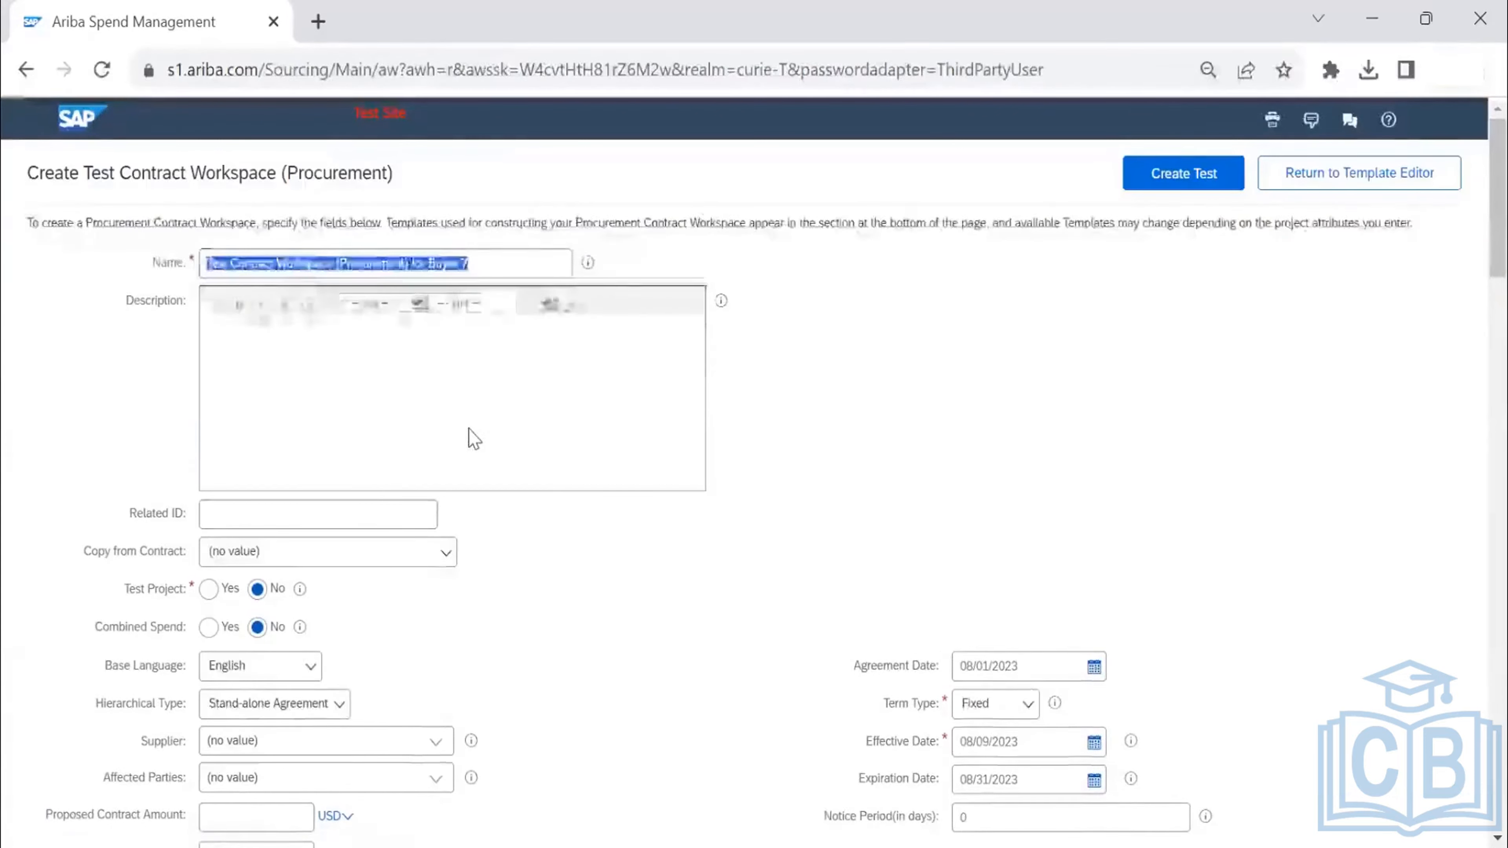
{"action": "scroll", "coordinate": [451, 481], "scroll_direction": "down", "scroll_amount": 6}
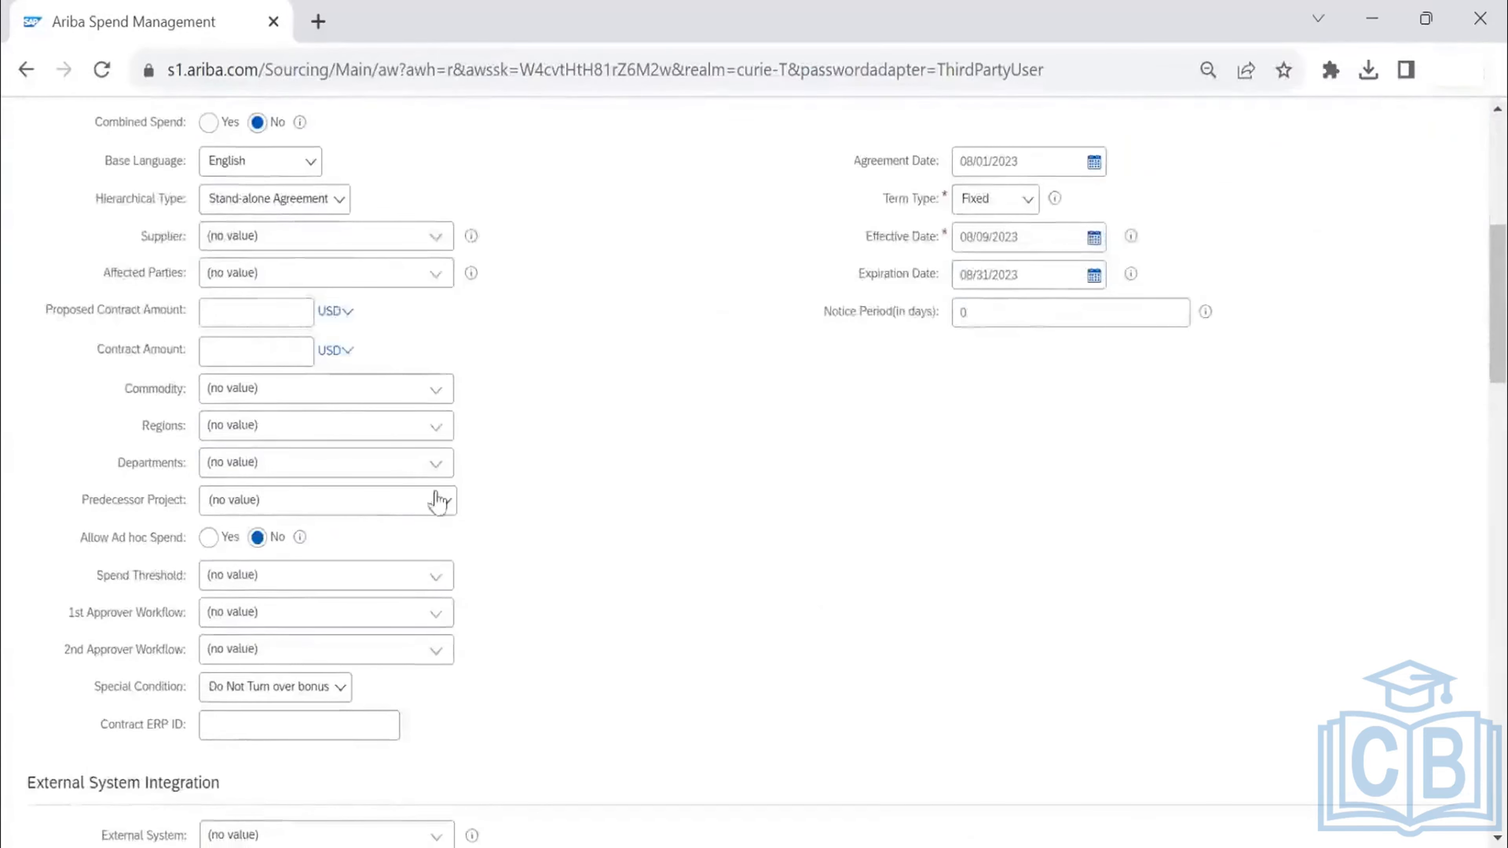
{"action": "scroll", "coordinate": [482, 475], "scroll_direction": "up", "scroll_amount": 2}
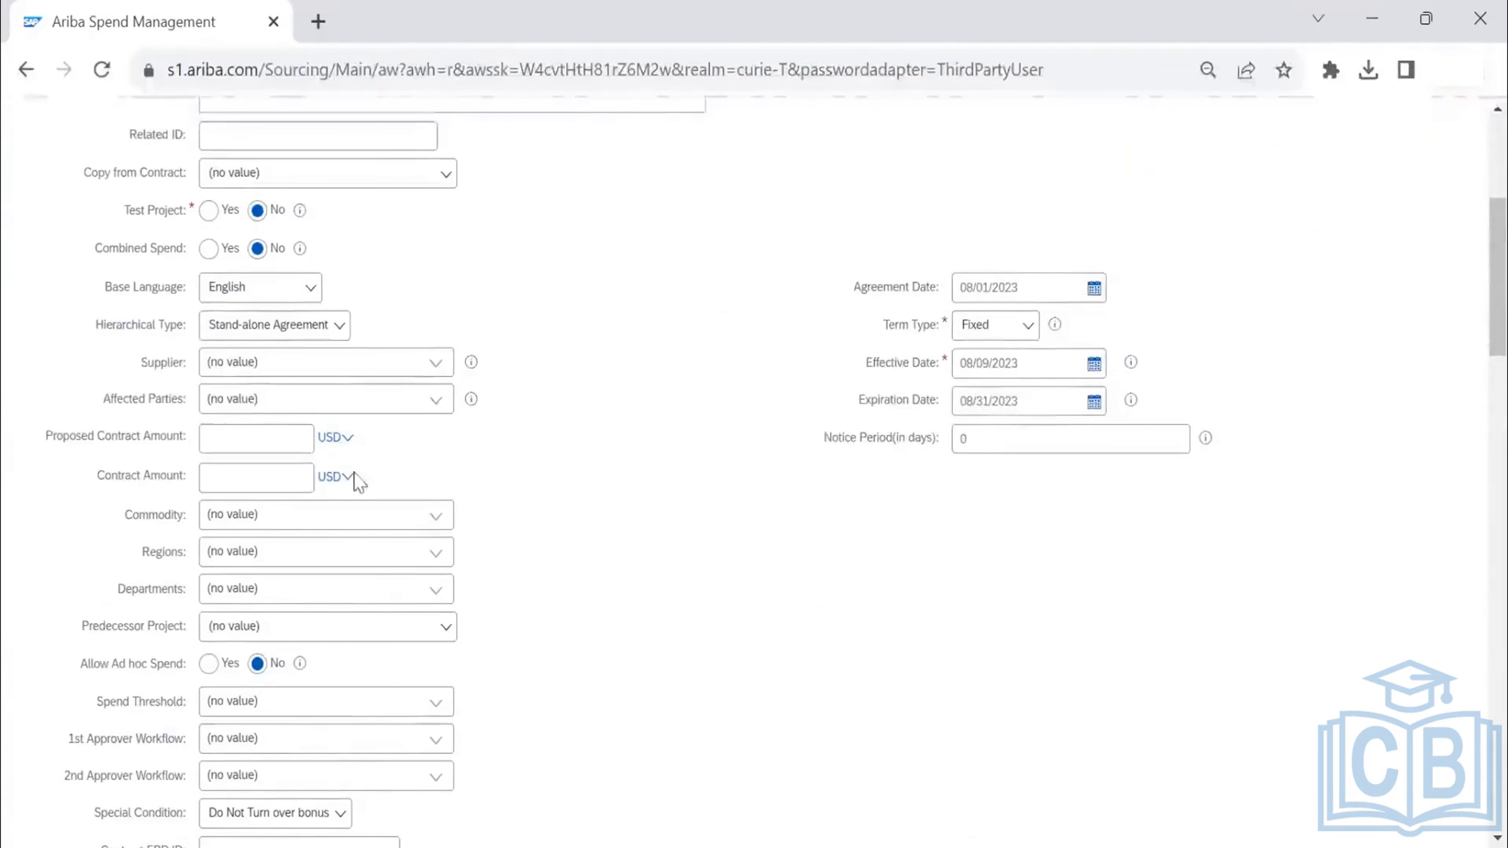
{"action": "left_click", "coordinate": [433, 556]}
{"action": "left_click", "coordinate": [348, 659]}
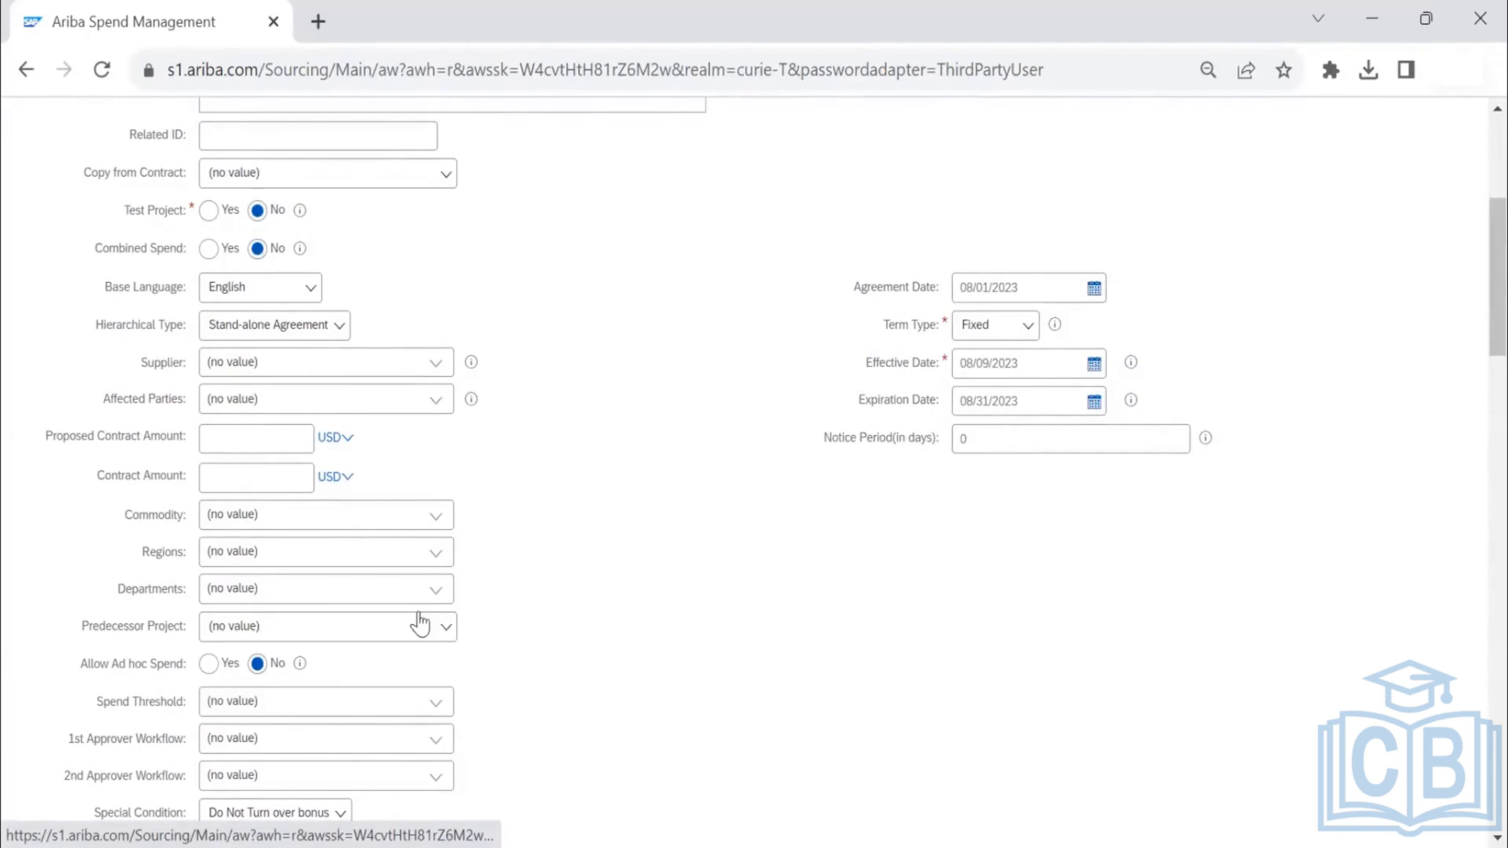
{"action": "left_click", "coordinate": [438, 591]}
{"action": "left_click", "coordinate": [347, 630]}
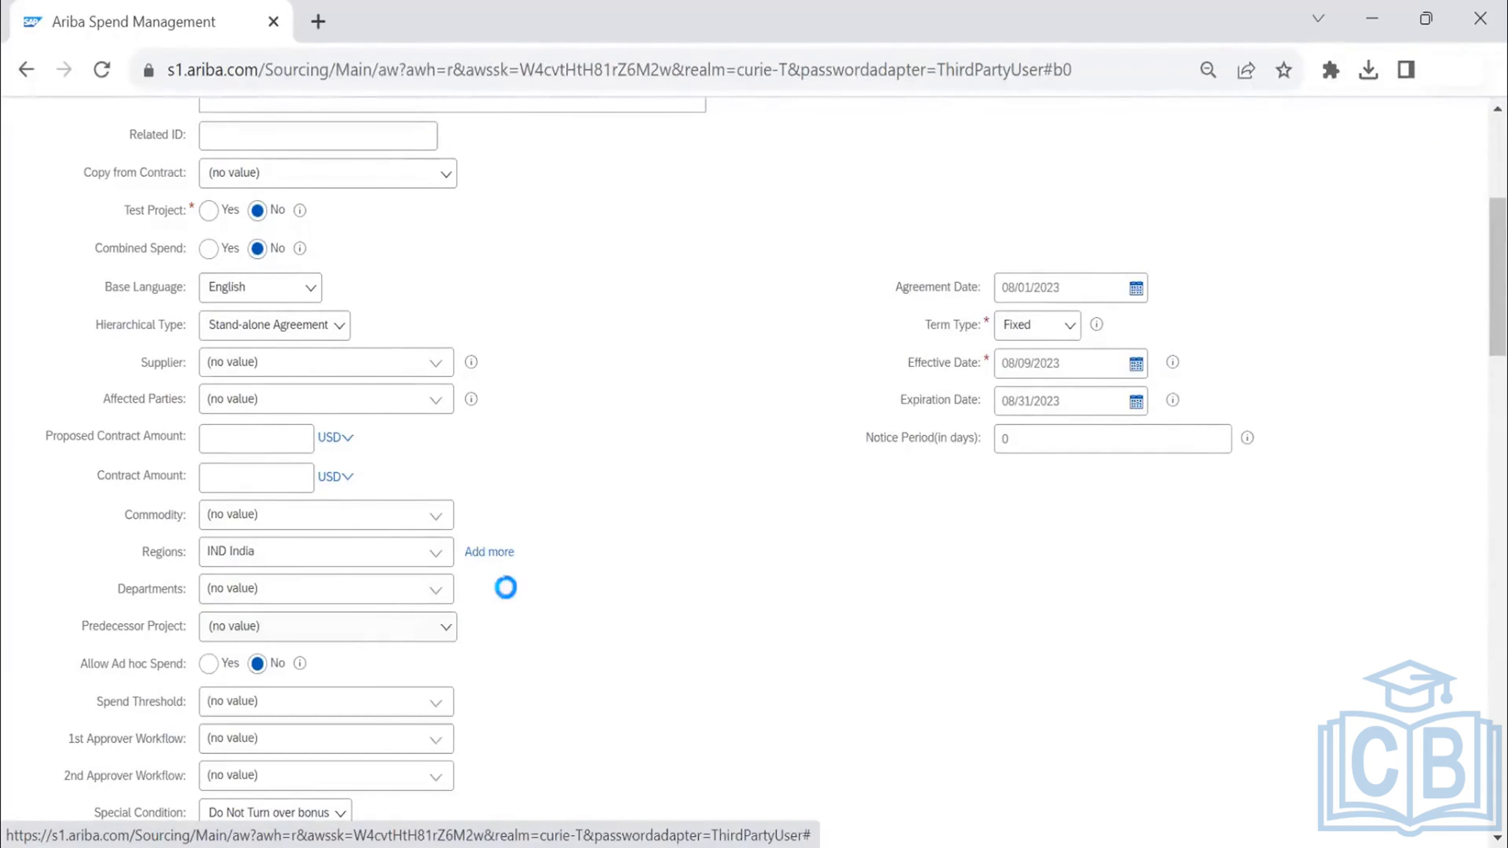
- Find the contract template under test on page 3 of the template list and check its VP Approval question
{"action": "scroll", "coordinate": [597, 569], "scroll_direction": "down", "scroll_amount": 15}
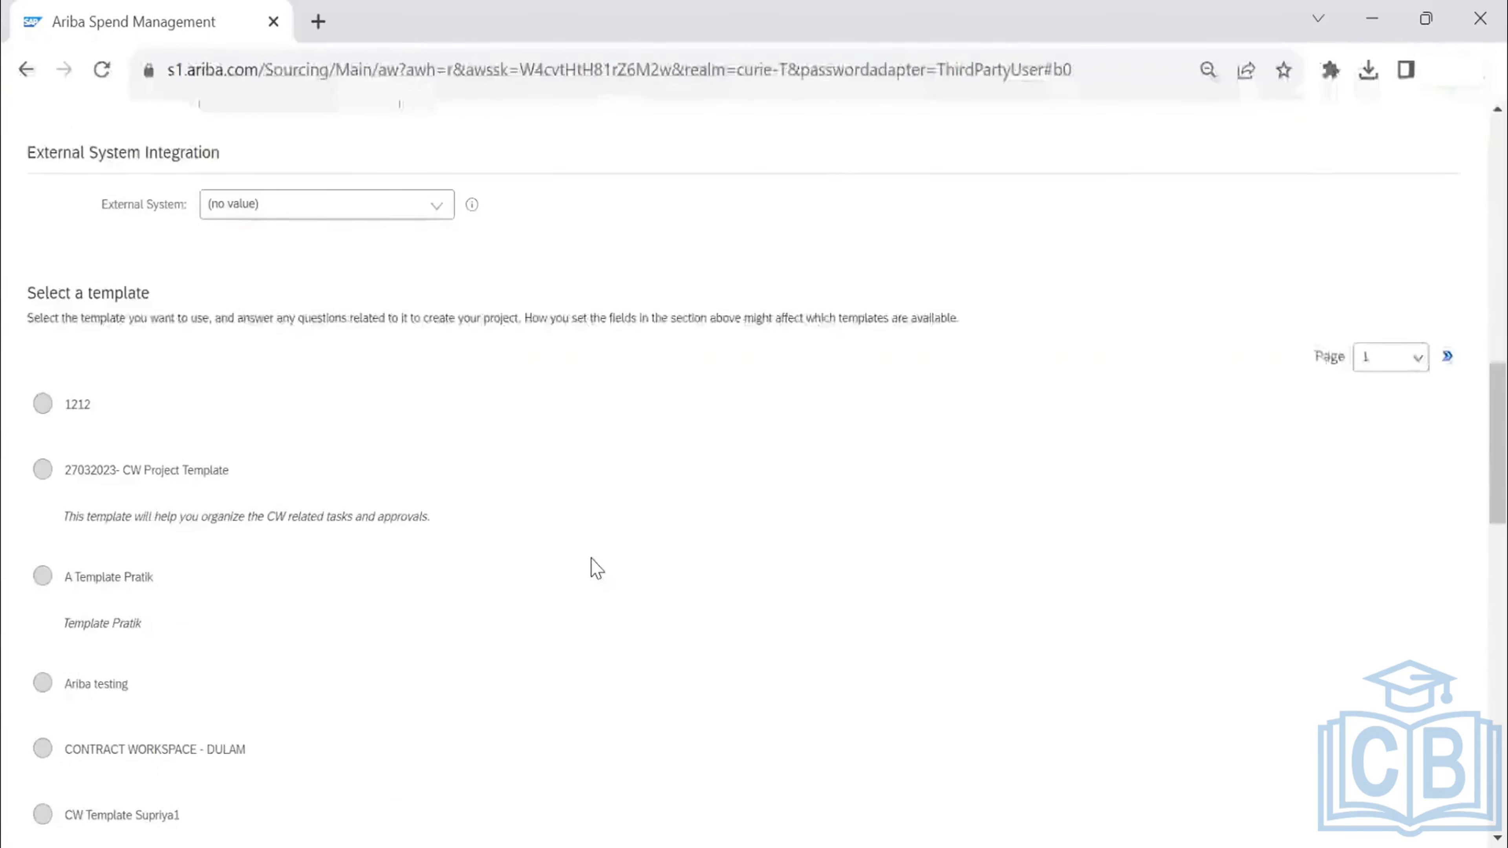
{"action": "scroll", "coordinate": [596, 569], "scroll_direction": "down", "scroll_amount": 8}
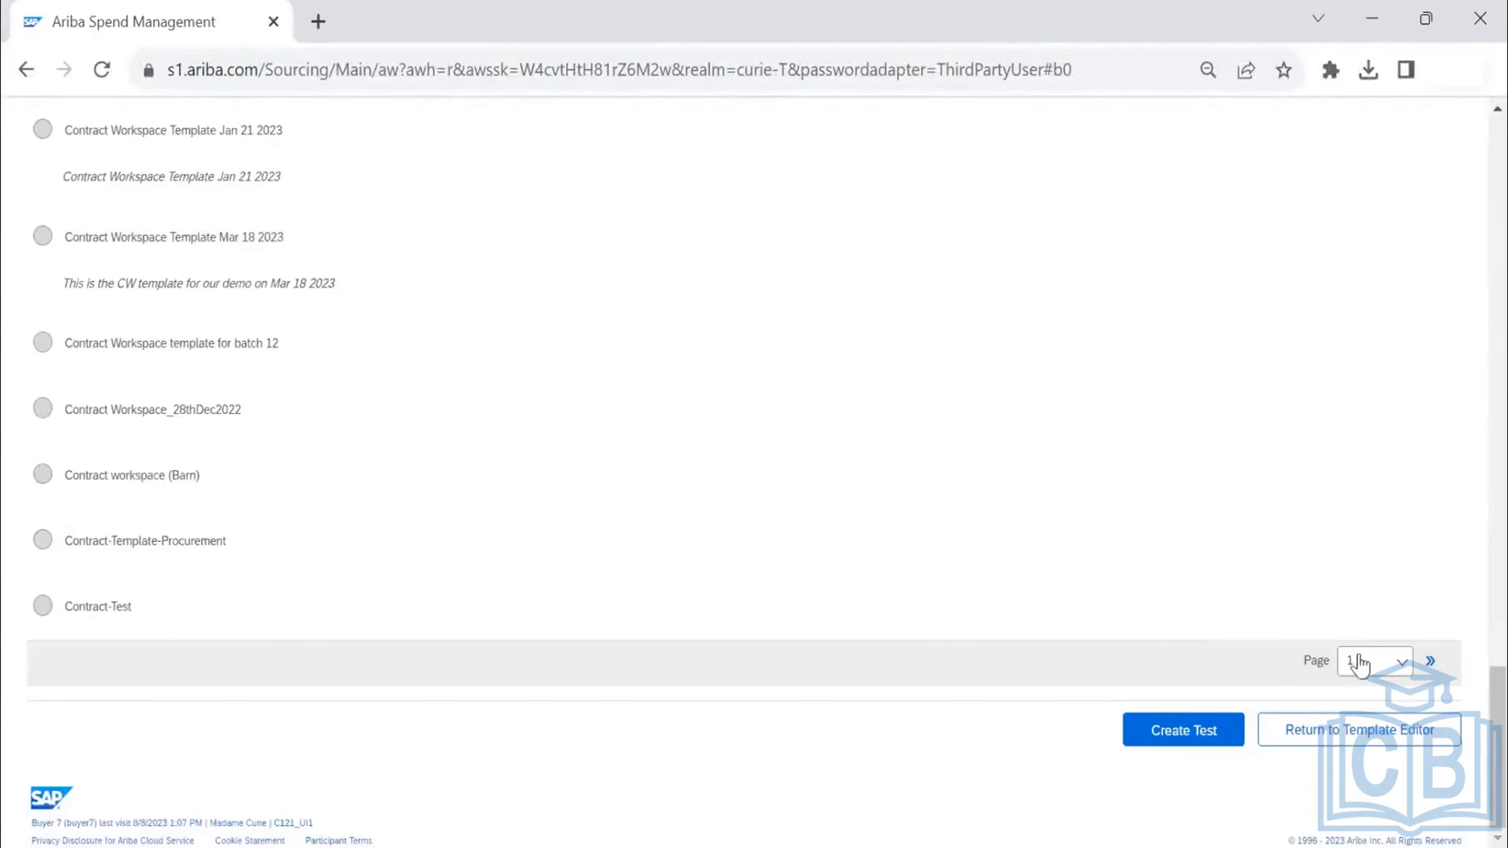
{"action": "left_click", "coordinate": [1365, 662]}
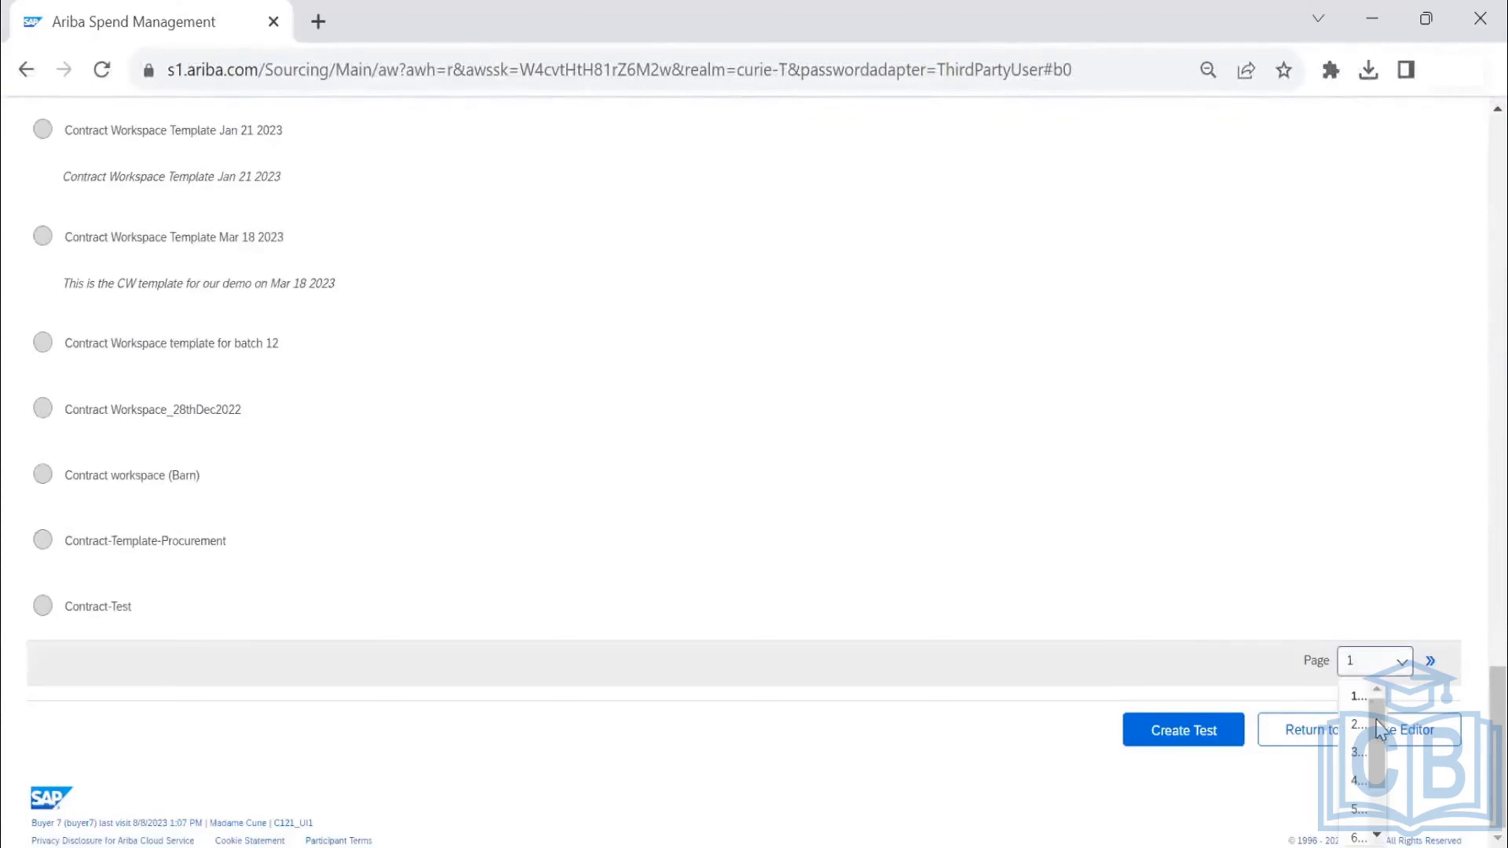
{"action": "left_click", "coordinate": [1359, 724]}
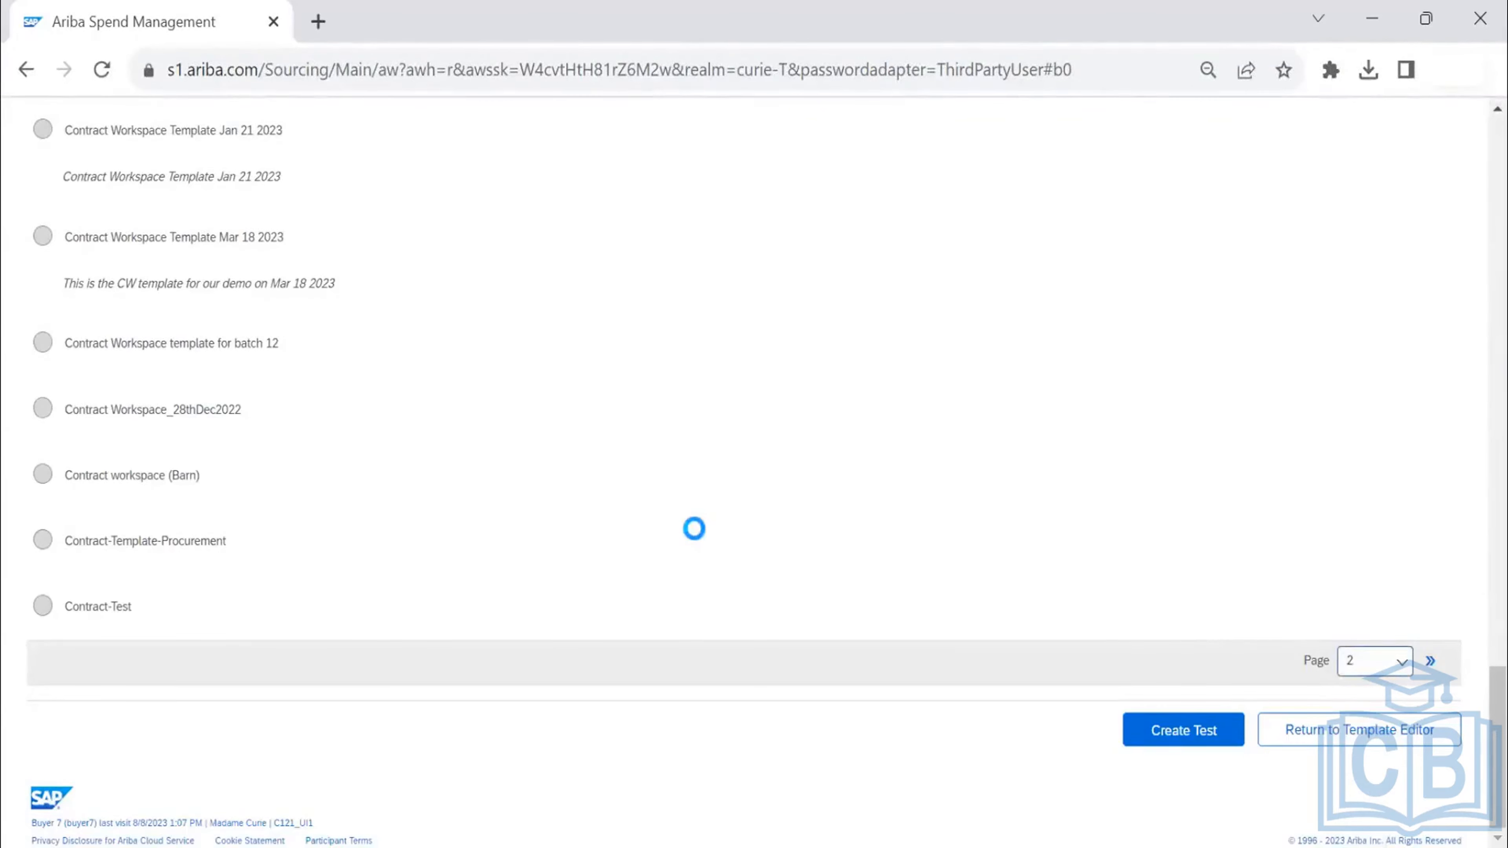
{"action": "scroll", "coordinate": [692, 532], "scroll_direction": "up", "scroll_amount": 15}
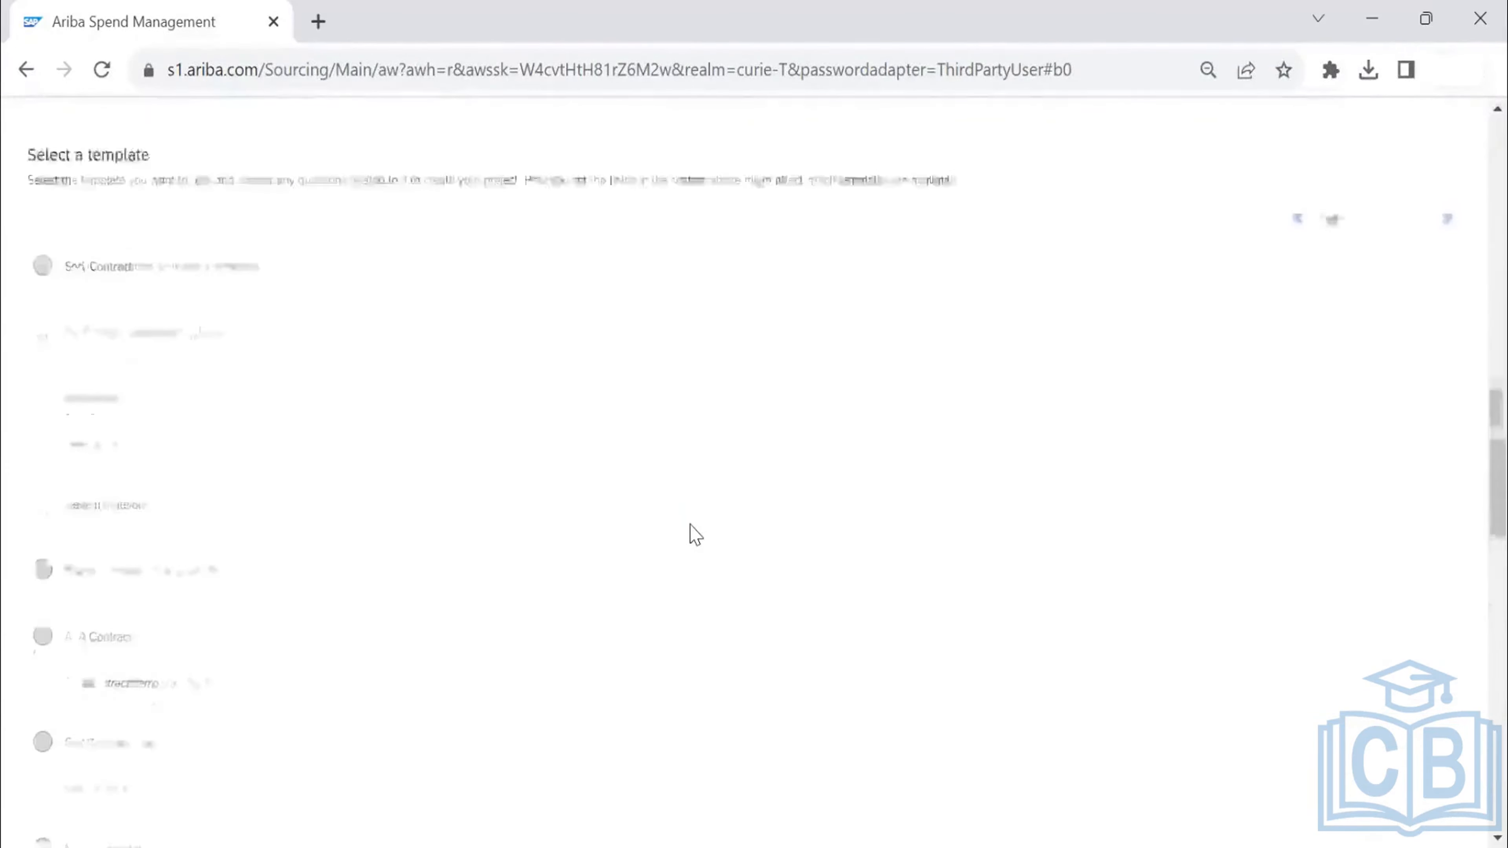
{"action": "scroll", "coordinate": [692, 532], "scroll_direction": "down", "scroll_amount": 15}
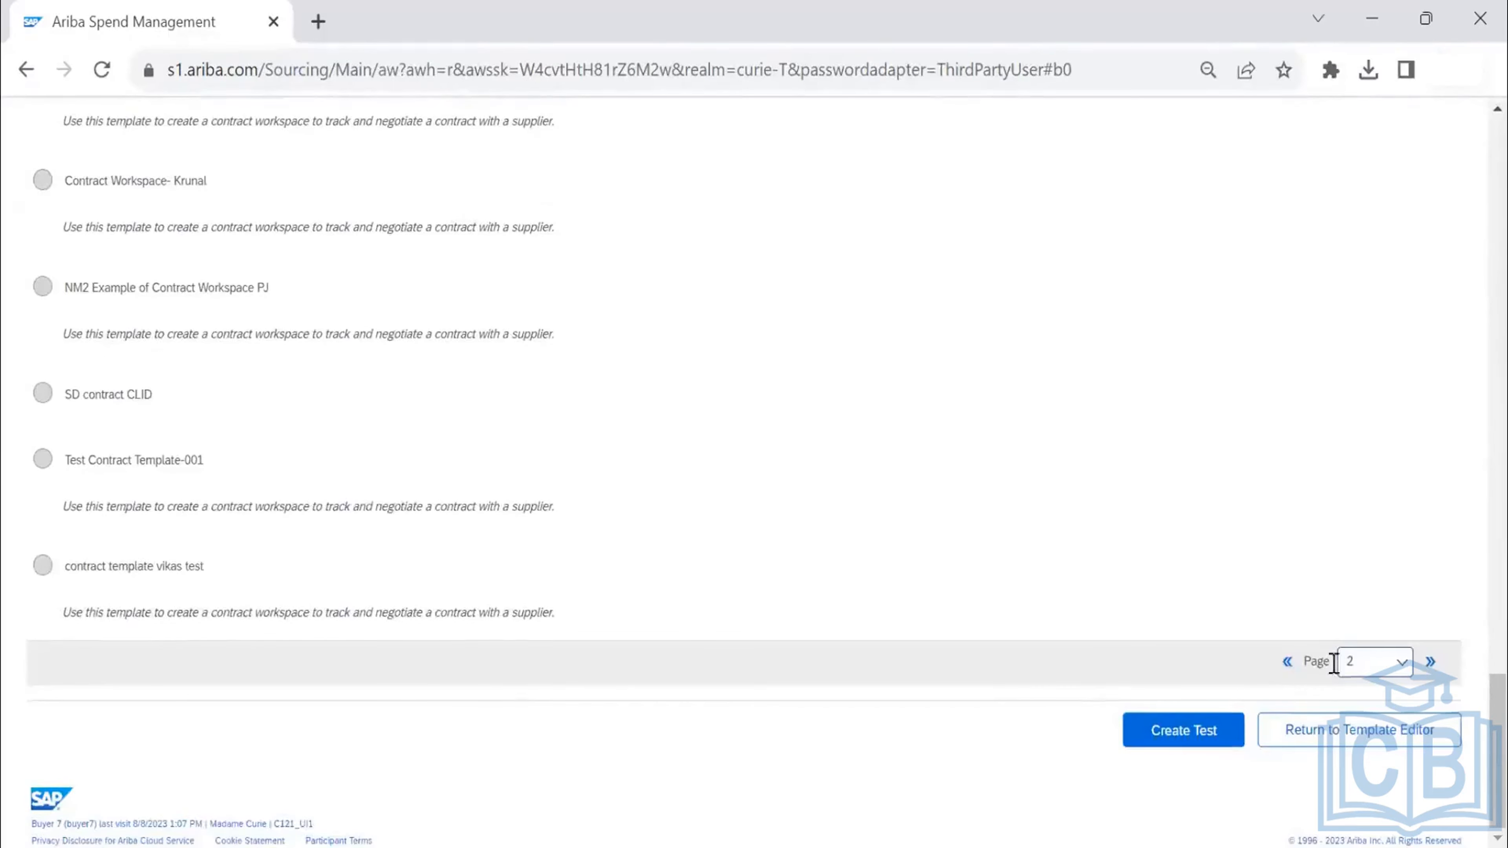
{"action": "left_click", "coordinate": [1366, 663]}
{"action": "left_click", "coordinate": [1356, 748]}
{"action": "scroll", "coordinate": [621, 520], "scroll_direction": "up", "scroll_amount": 8}
{"action": "scroll", "coordinate": [621, 520], "scroll_direction": "up", "scroll_amount": 5}
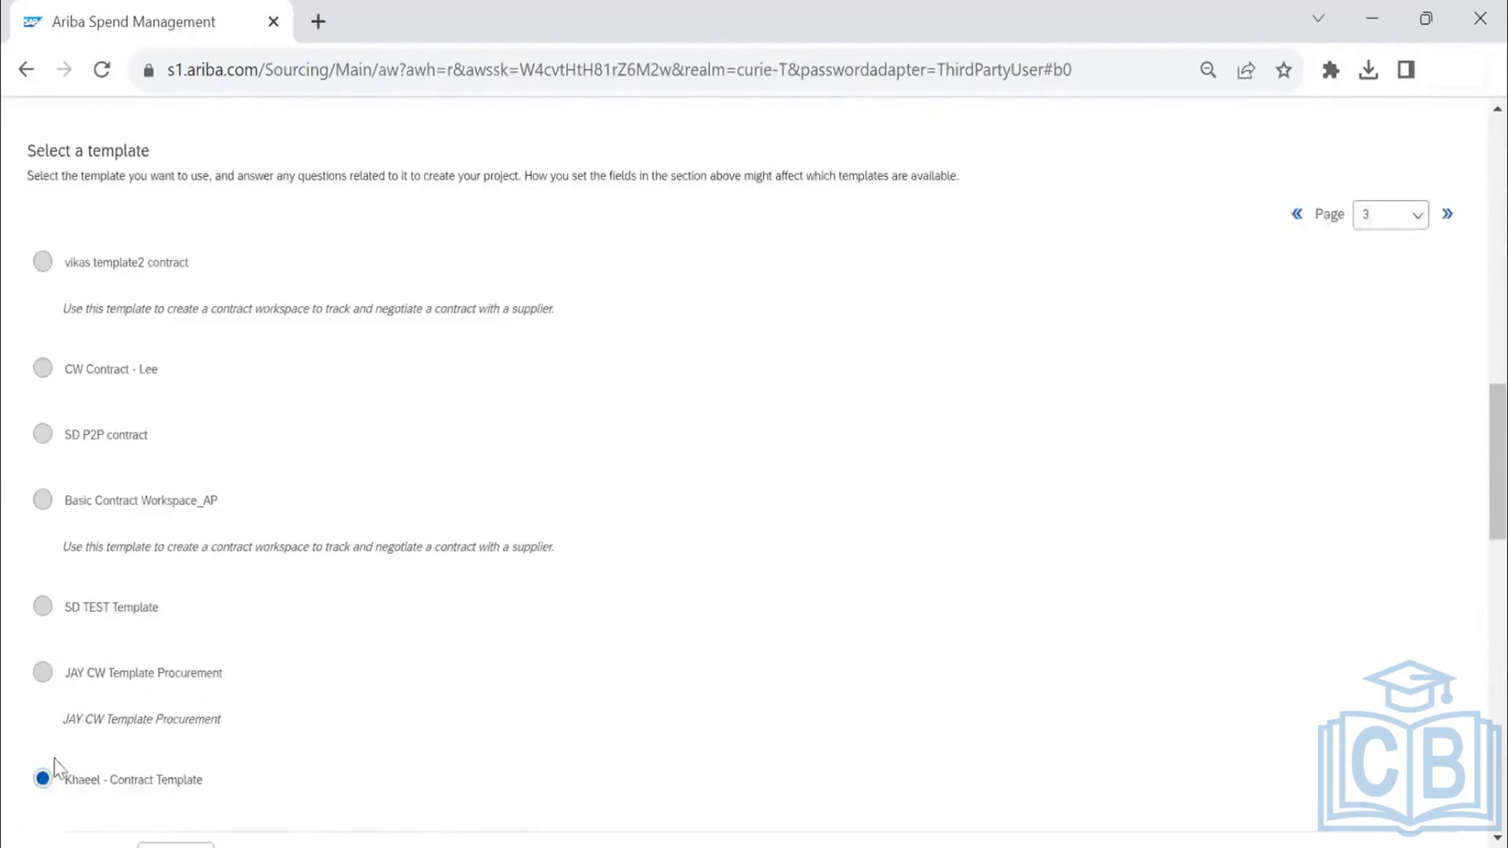
{"action": "scroll", "coordinate": [54, 766], "scroll_direction": "down", "scroll_amount": 4}
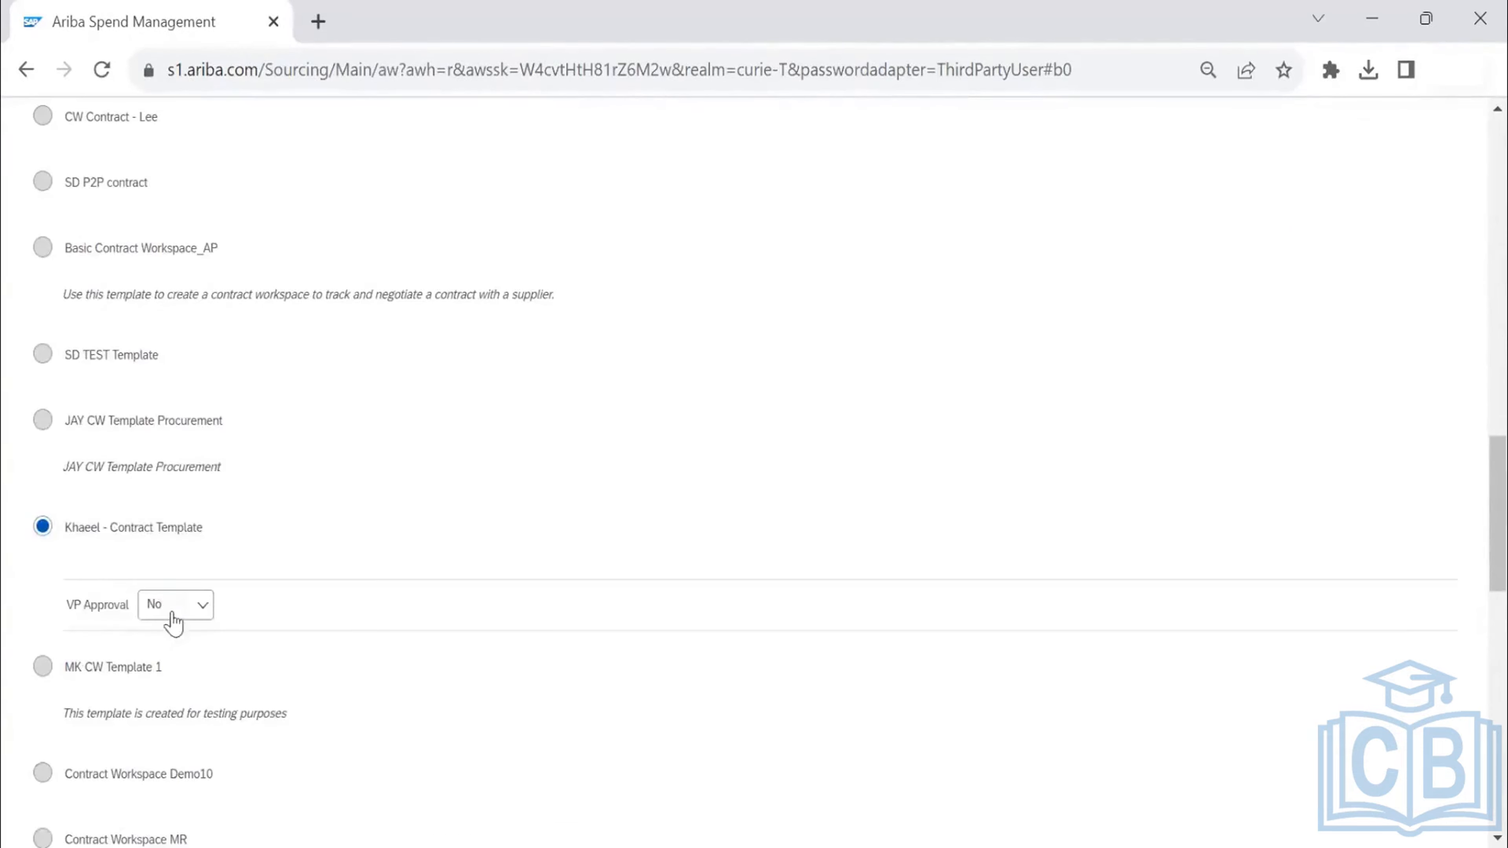
- Set the template's VP Approval question to No and create the test contract workspace
{"action": "left_click", "coordinate": [172, 615]}
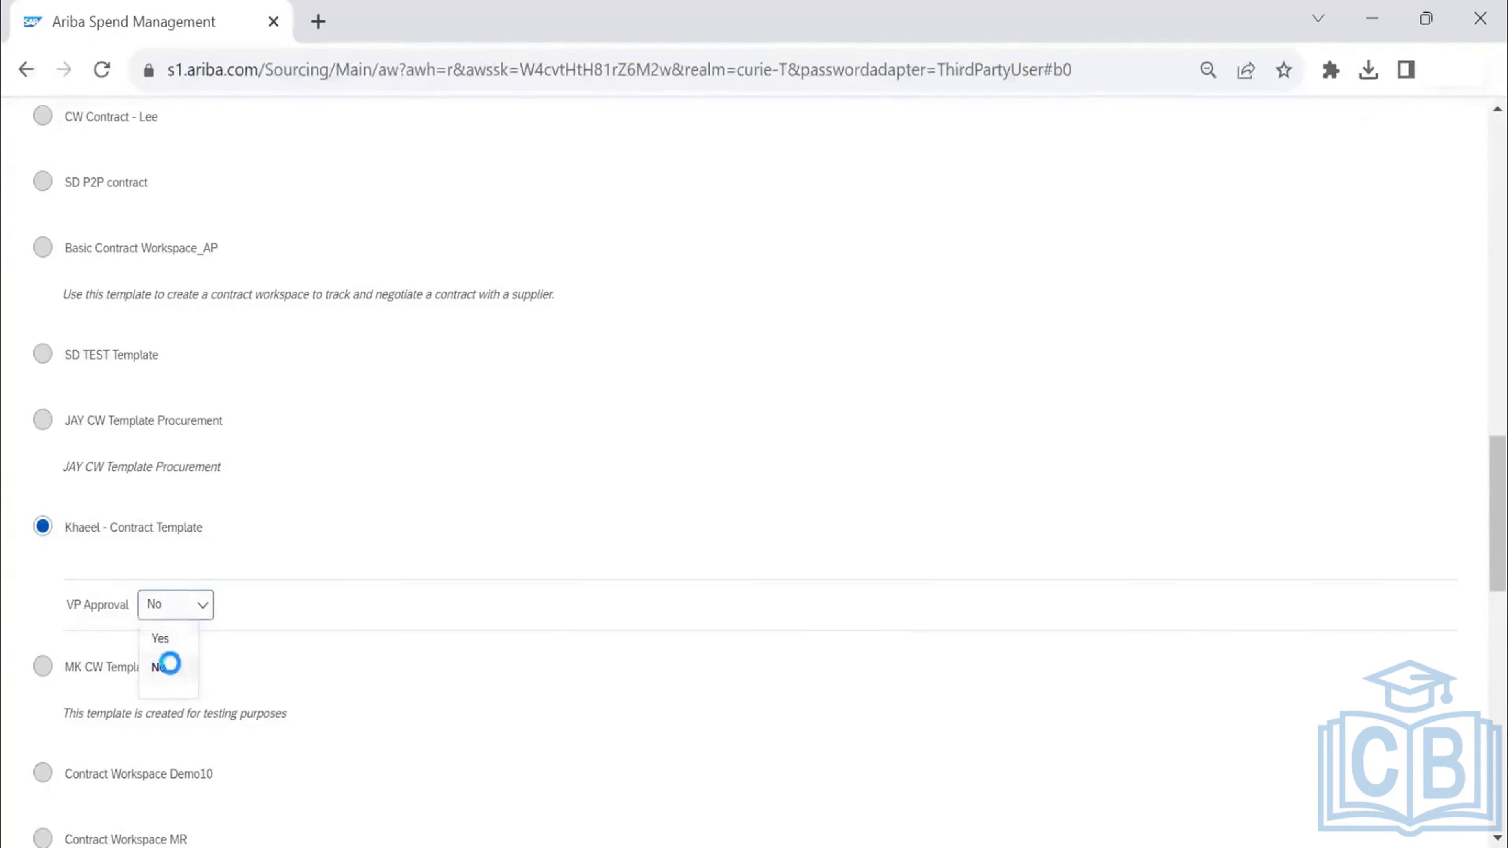
{"action": "left_click", "coordinate": [169, 665]}
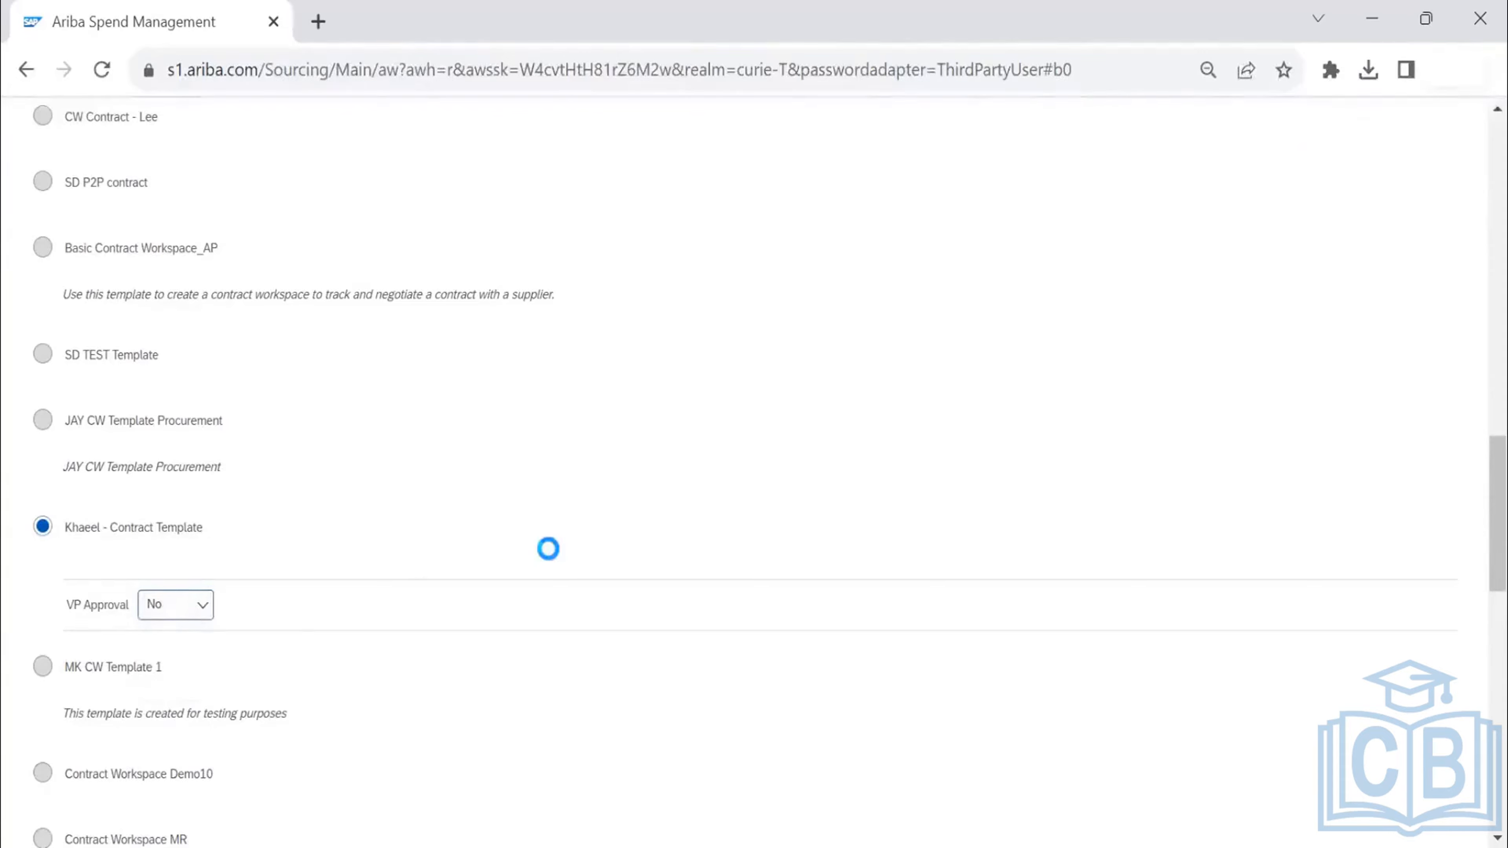
{"action": "scroll", "coordinate": [832, 505], "scroll_direction": "up", "scroll_amount": 15}
{"action": "scroll", "coordinate": [1175, 378], "scroll_direction": "down", "scroll_amount": 18}
{"action": "scroll", "coordinate": [1175, 383], "scroll_direction": "up", "scroll_amount": 18}
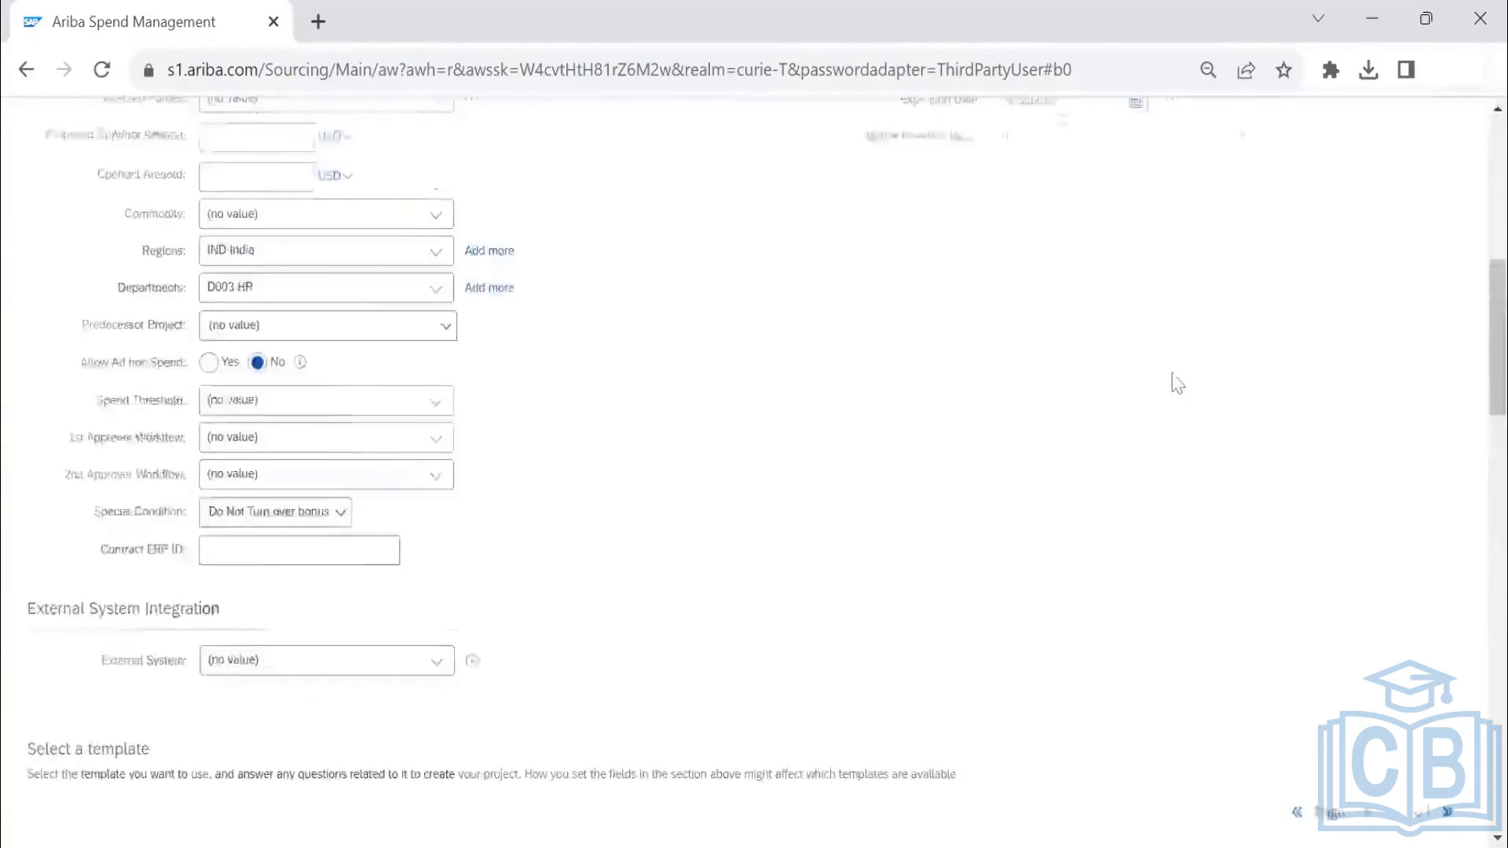
{"action": "left_click", "coordinate": [1192, 178]}
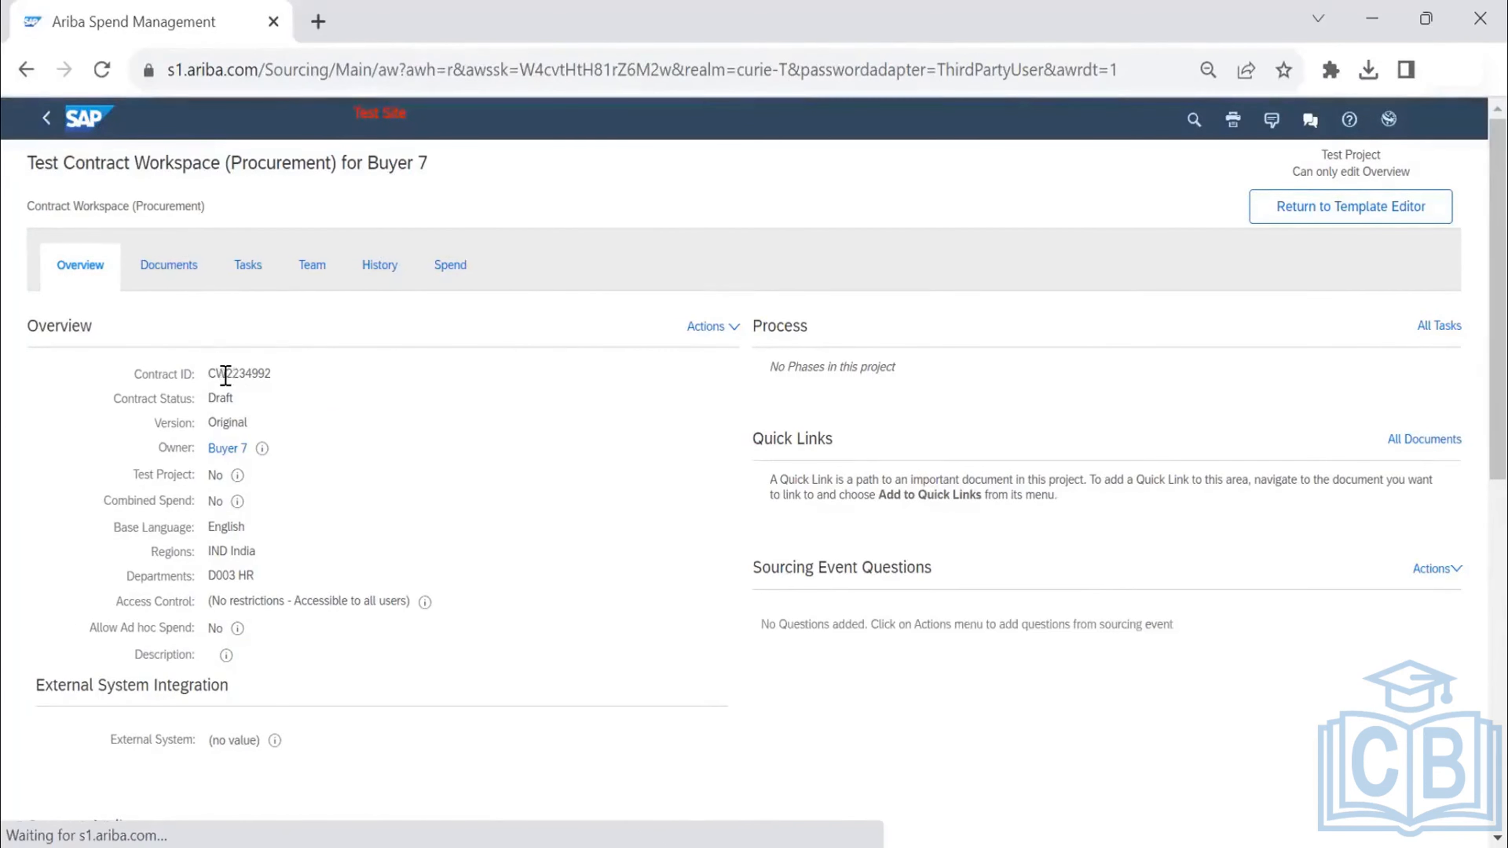
- Open the details and Word draft of Main Agreement Template_TEST (1) (1) from the test project's documents
{"action": "left_click", "coordinate": [195, 273]}
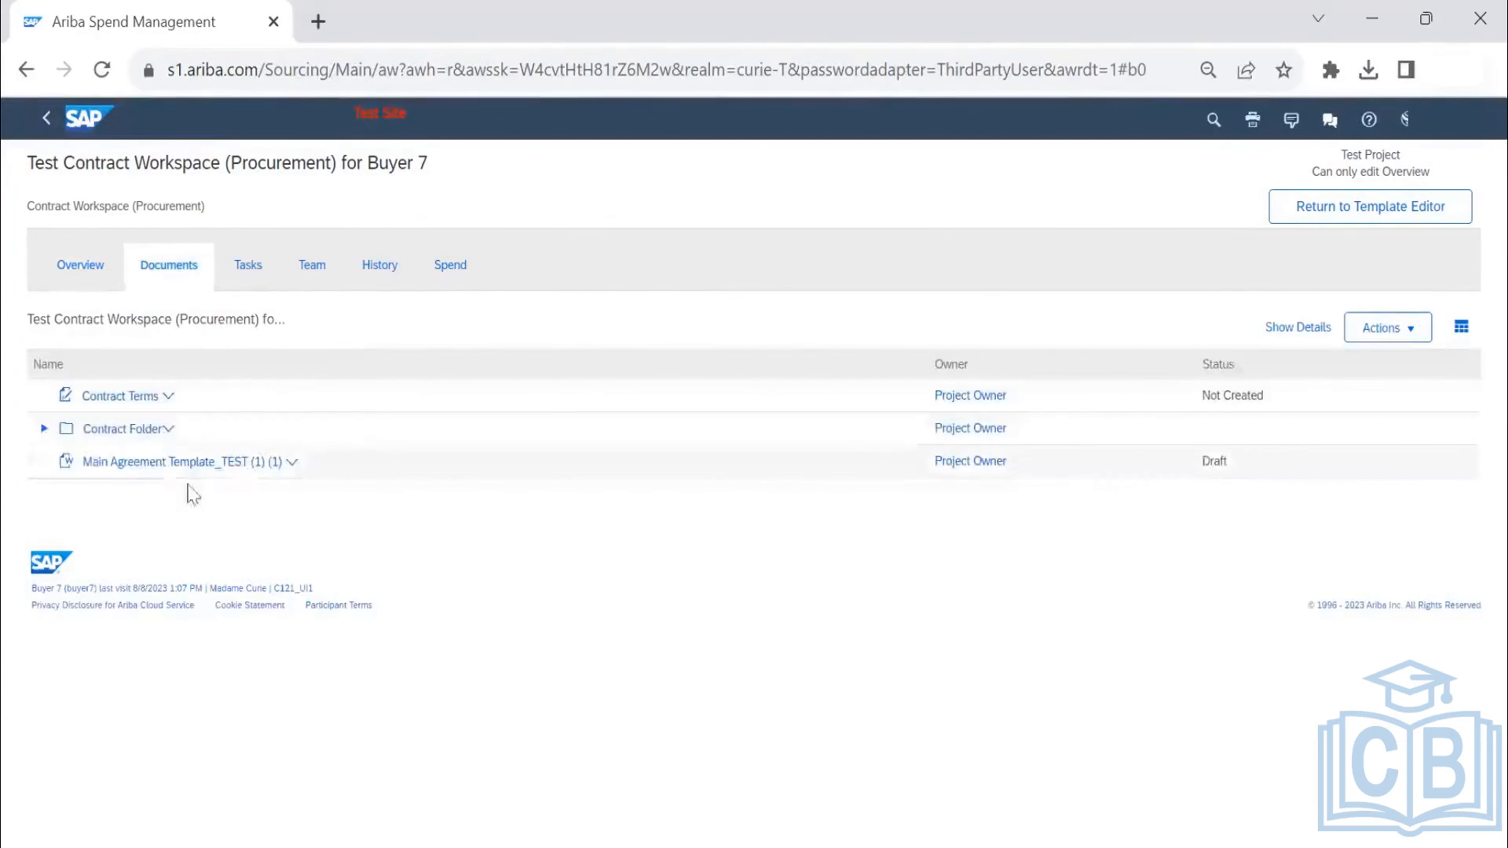
{"action": "left_click", "coordinate": [209, 467]}
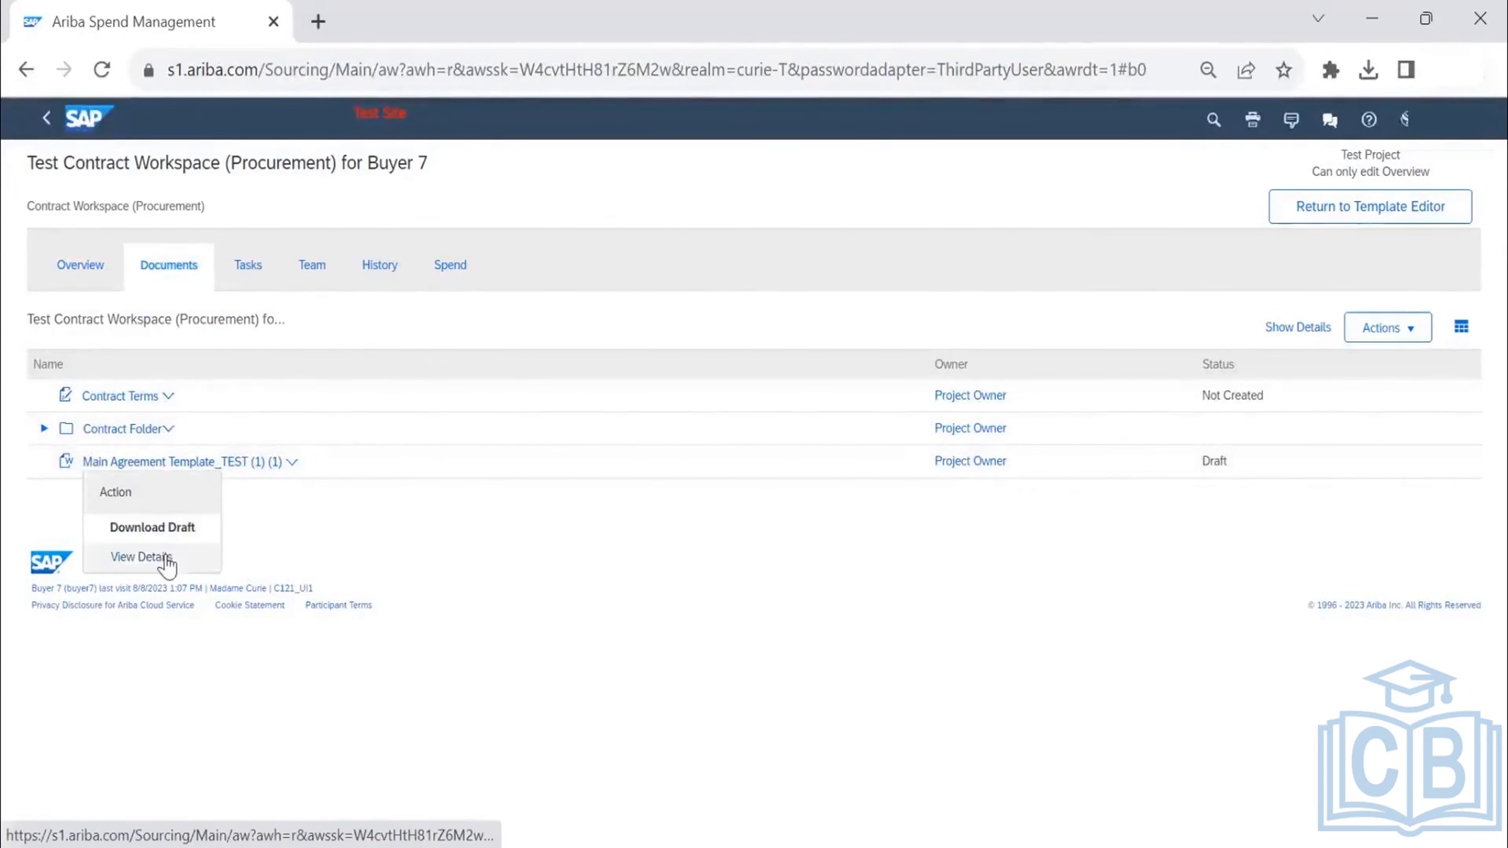
{"action": "left_click", "coordinate": [160, 558]}
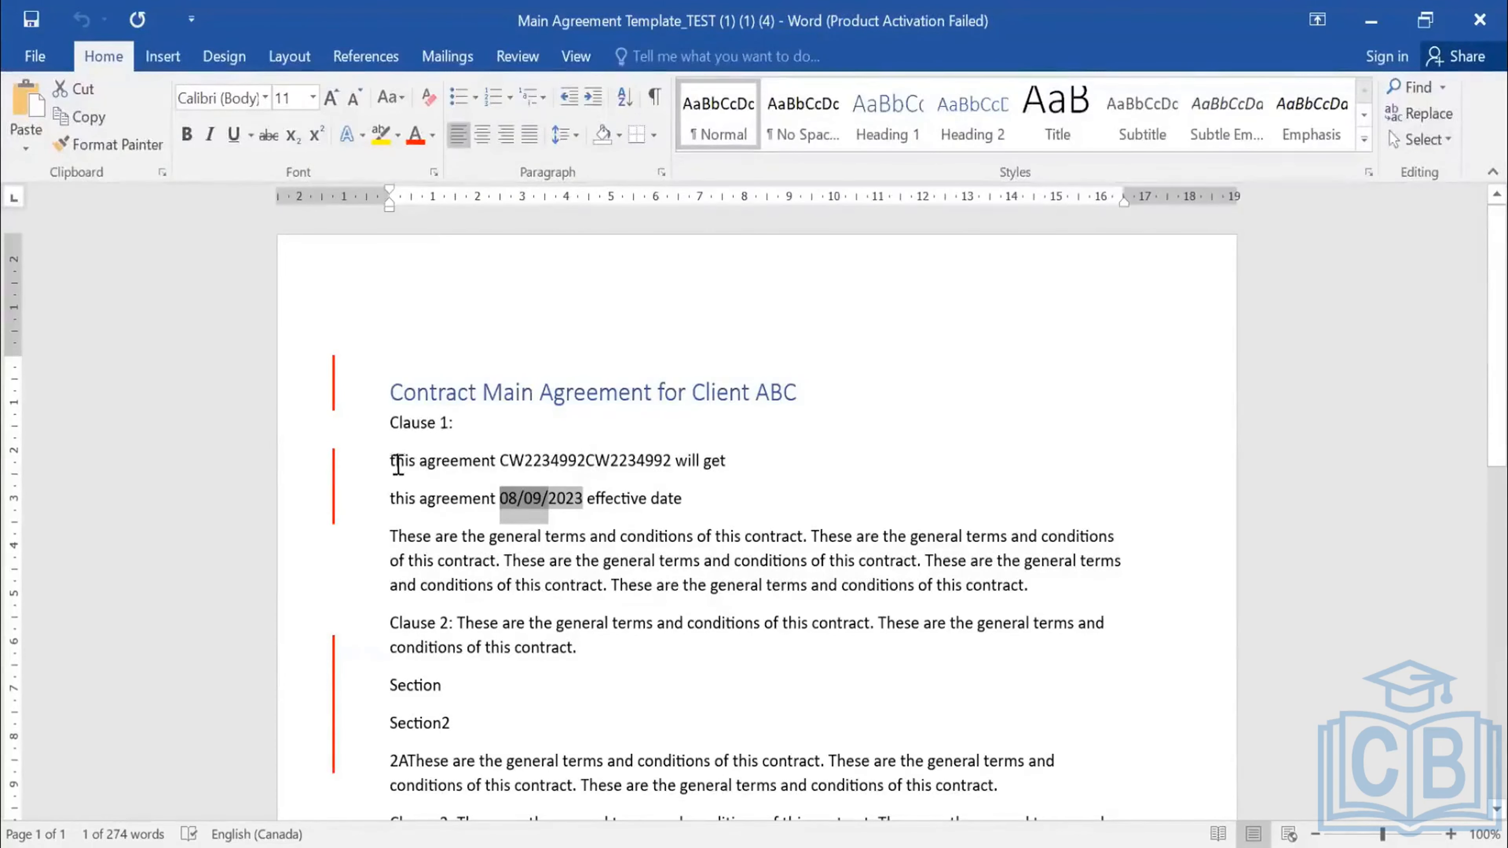
- Check how the contract ID and effective date properties are filled in under Clause 1 of the Word draft
{"action": "left_click_drag", "start_coordinate": [505, 466], "coordinate": [580, 468]}
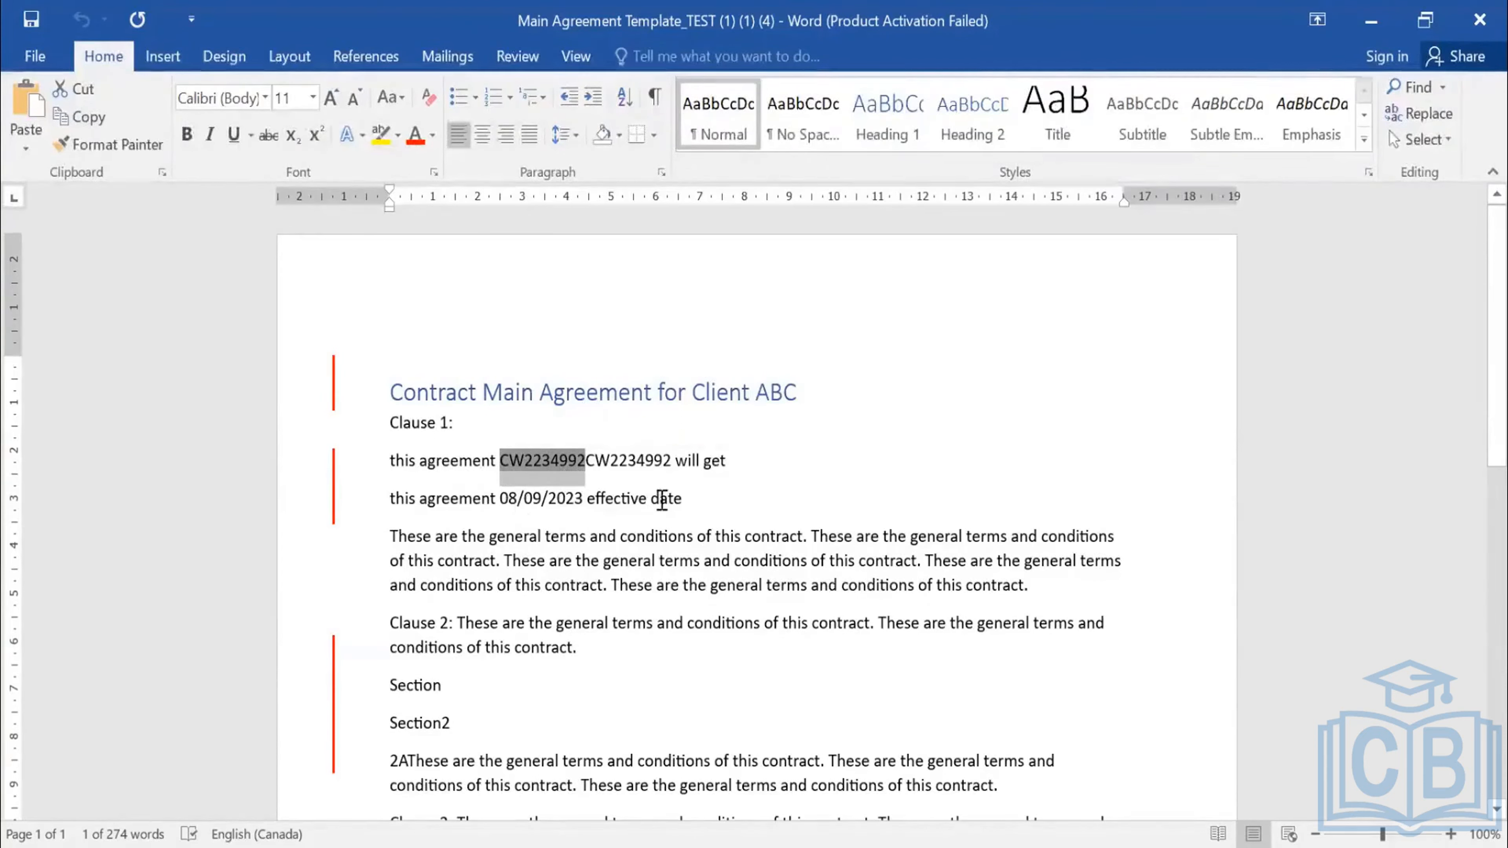
{"action": "double_click", "coordinate": [513, 499]}
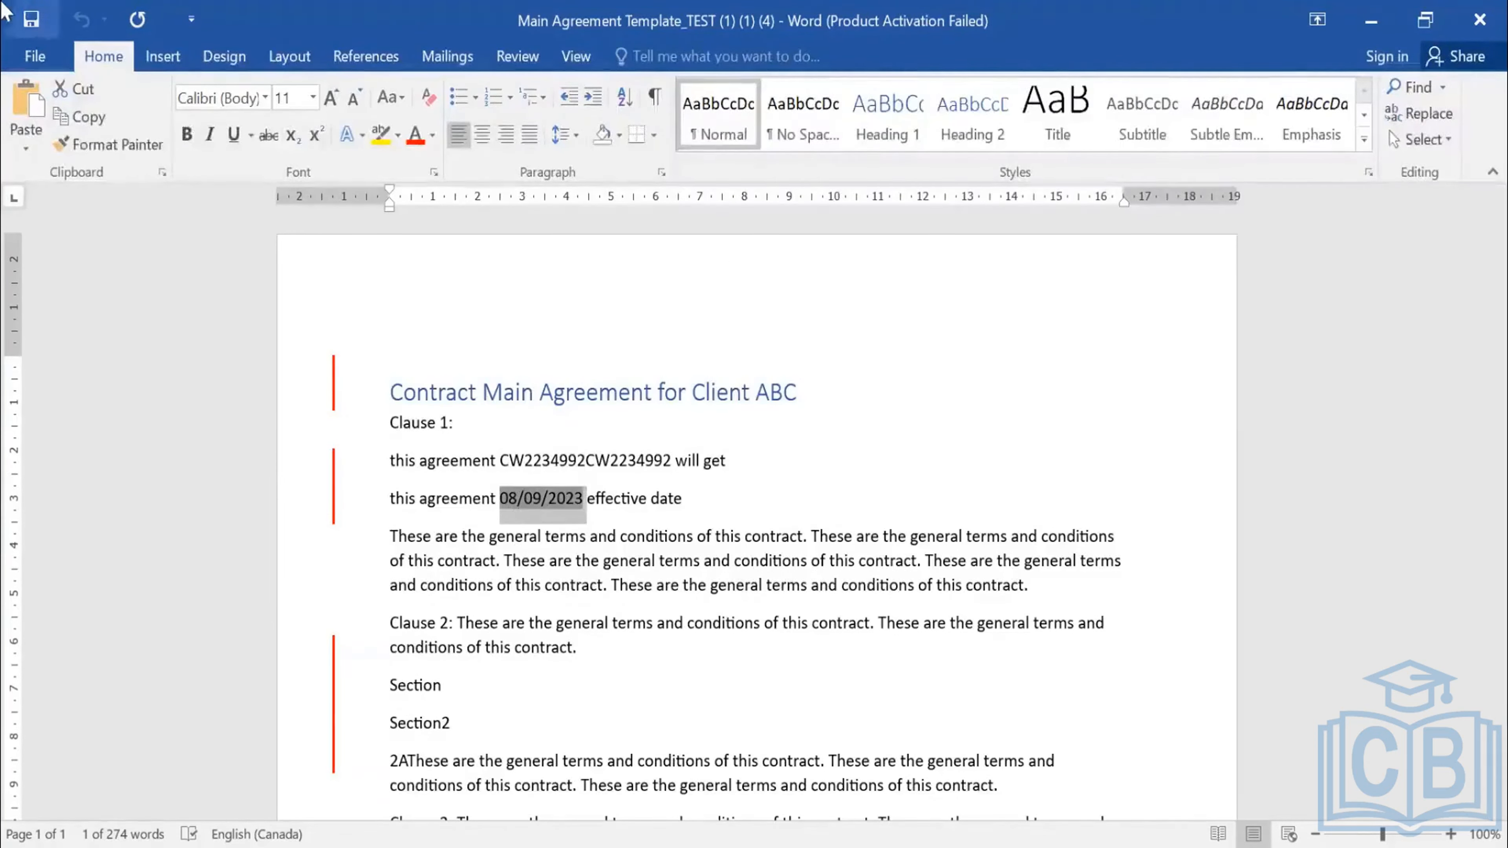
{"action": "scroll", "coordinate": [812, 764], "scroll_direction": "down", "scroll_amount": 3}
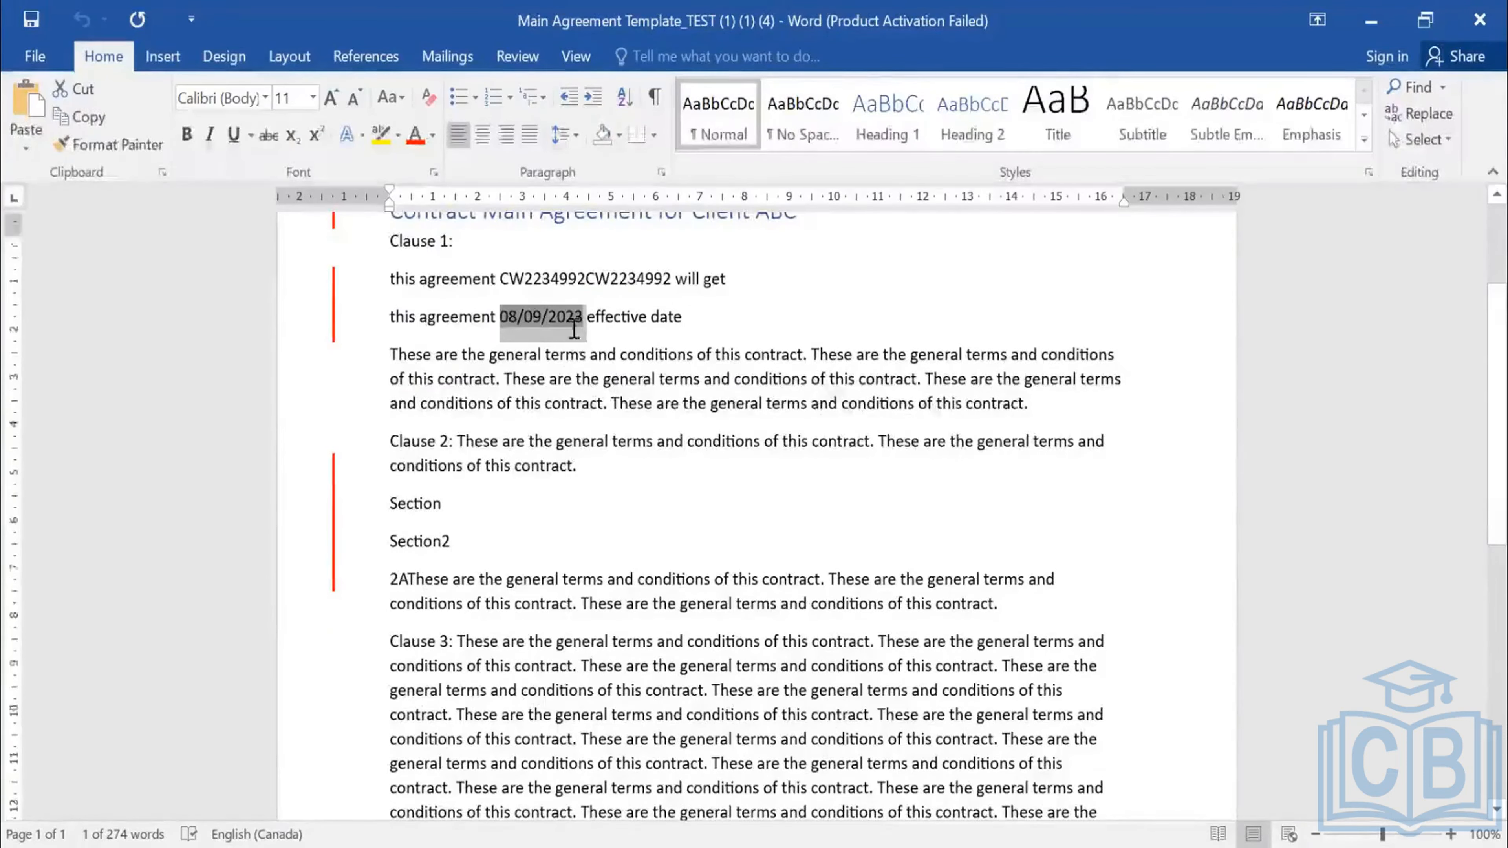
{"action": "scroll", "coordinate": [573, 335], "scroll_direction": "up", "scroll_amount": 2}
{"action": "double_click", "coordinate": [528, 403]}
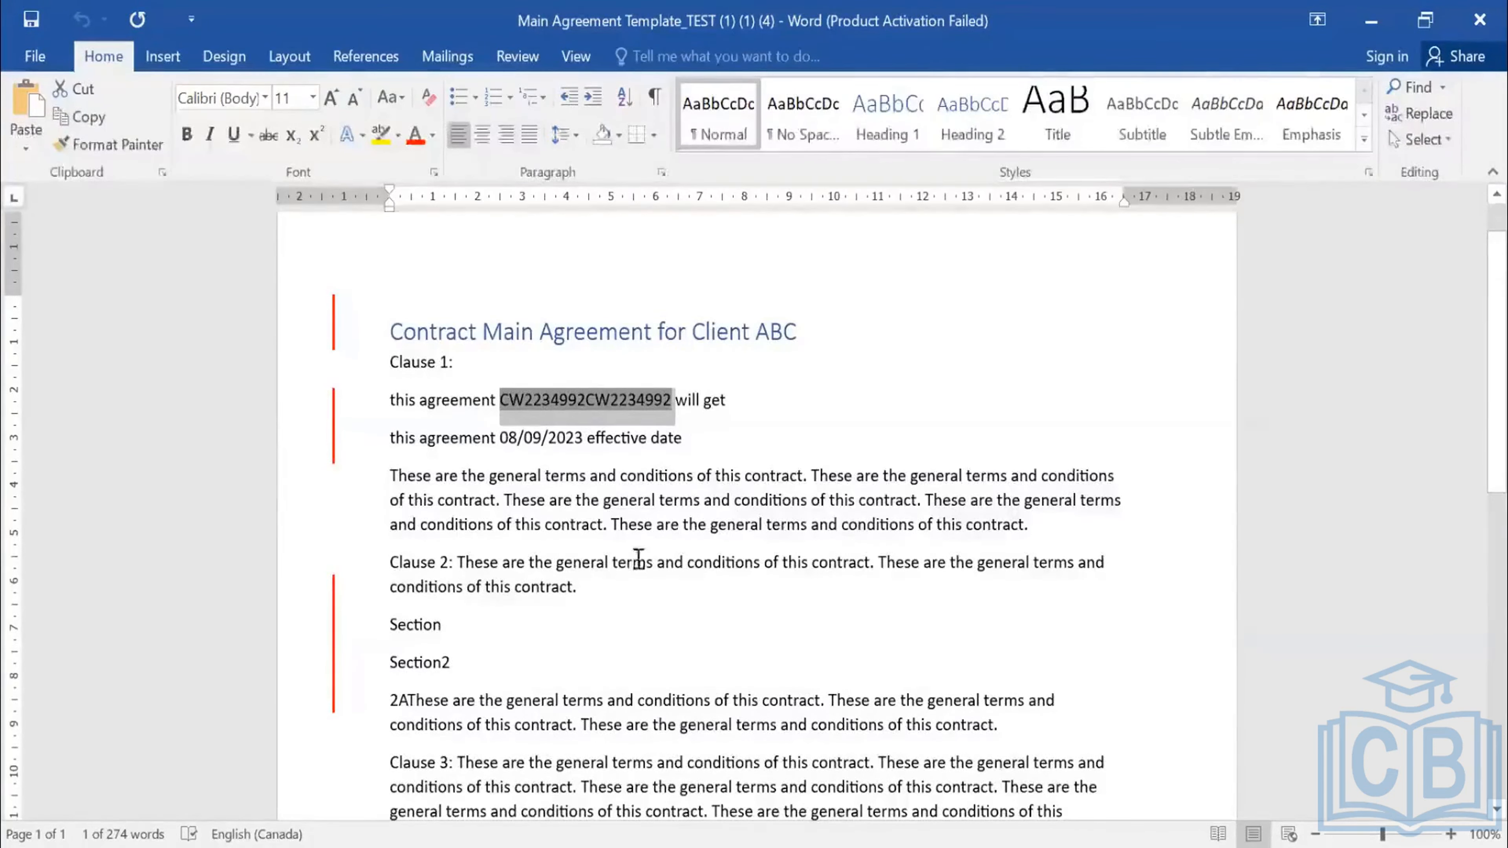
{"action": "scroll", "coordinate": [639, 558], "scroll_direction": "down", "scroll_amount": 7}
{"action": "scroll", "coordinate": [542, 571], "scroll_direction": "up", "scroll_amount": 7}
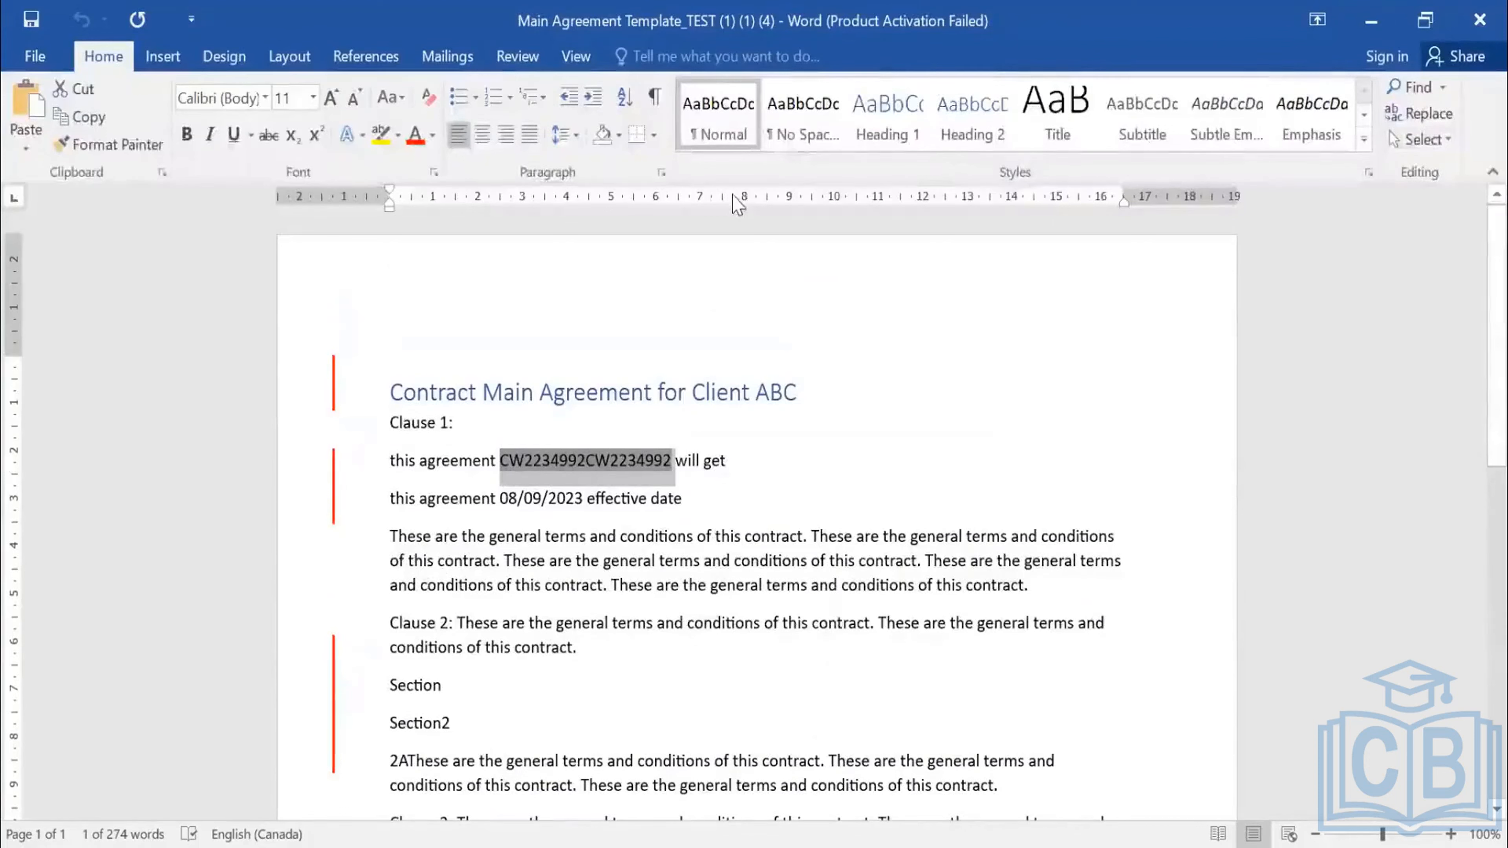
- Switch back to Ariba, leave the main agreement's details and return to the template editor
{"action": "key", "text": "alt+Tab"}
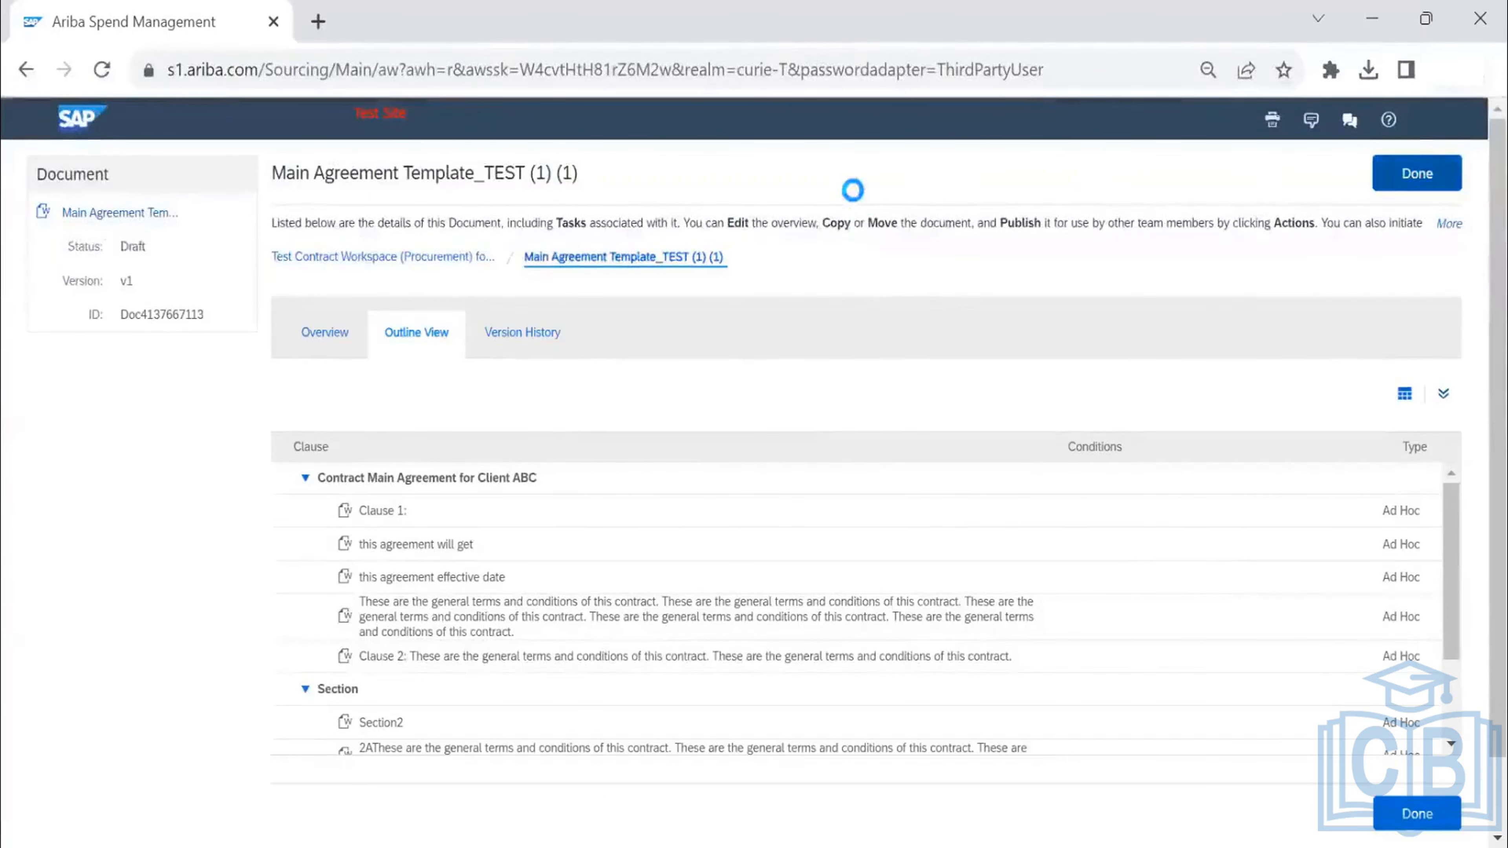
{"action": "left_click", "coordinate": [724, 262]}
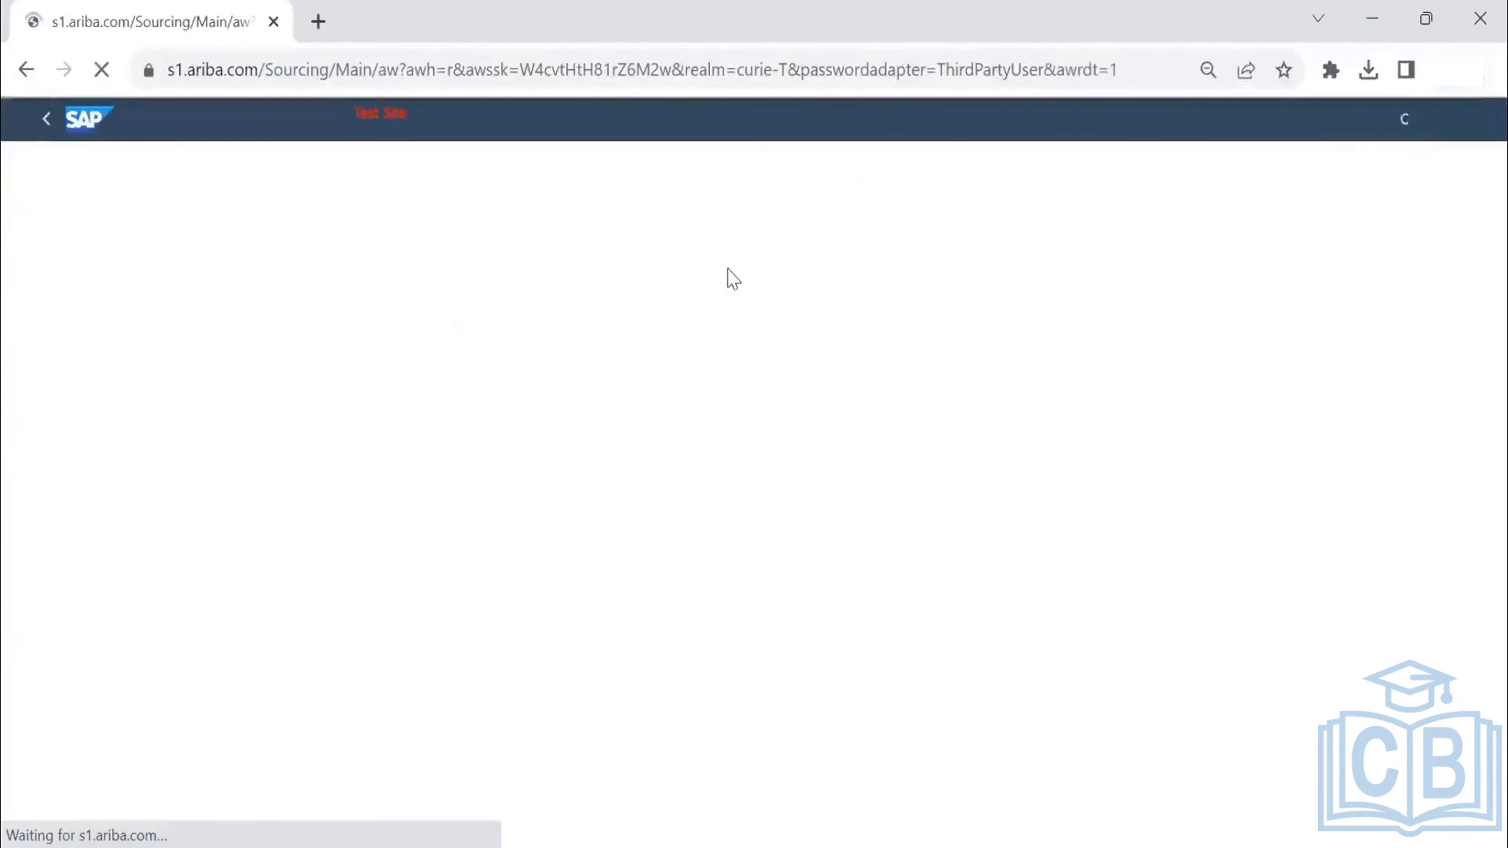
{"action": "left_click", "coordinate": [1371, 217]}
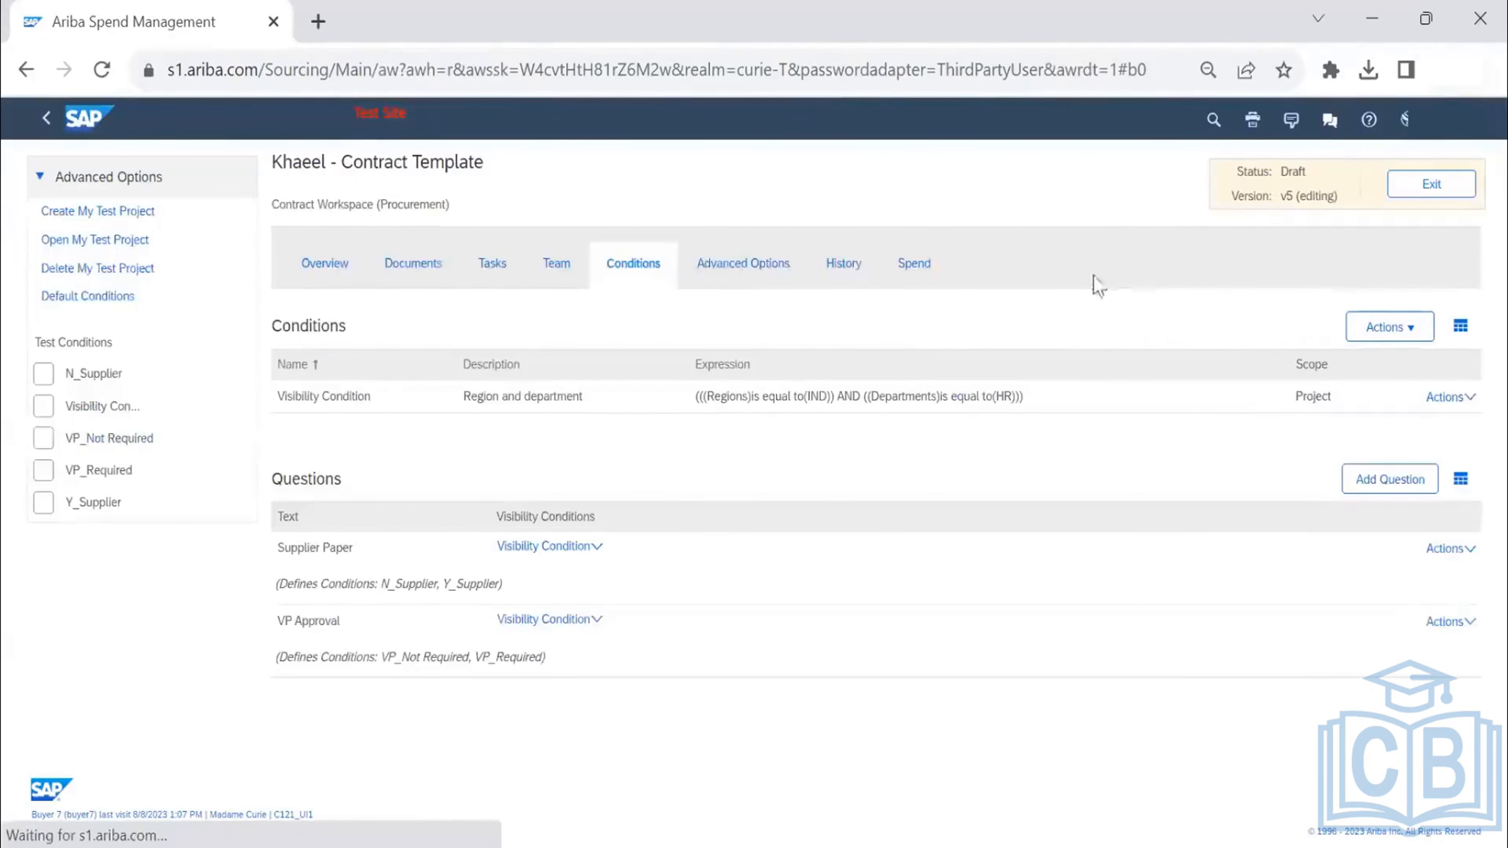
- View the details of the template's main agreement document, examine the actions available in its outline view, and close the details
{"action": "left_click", "coordinate": [429, 285]}
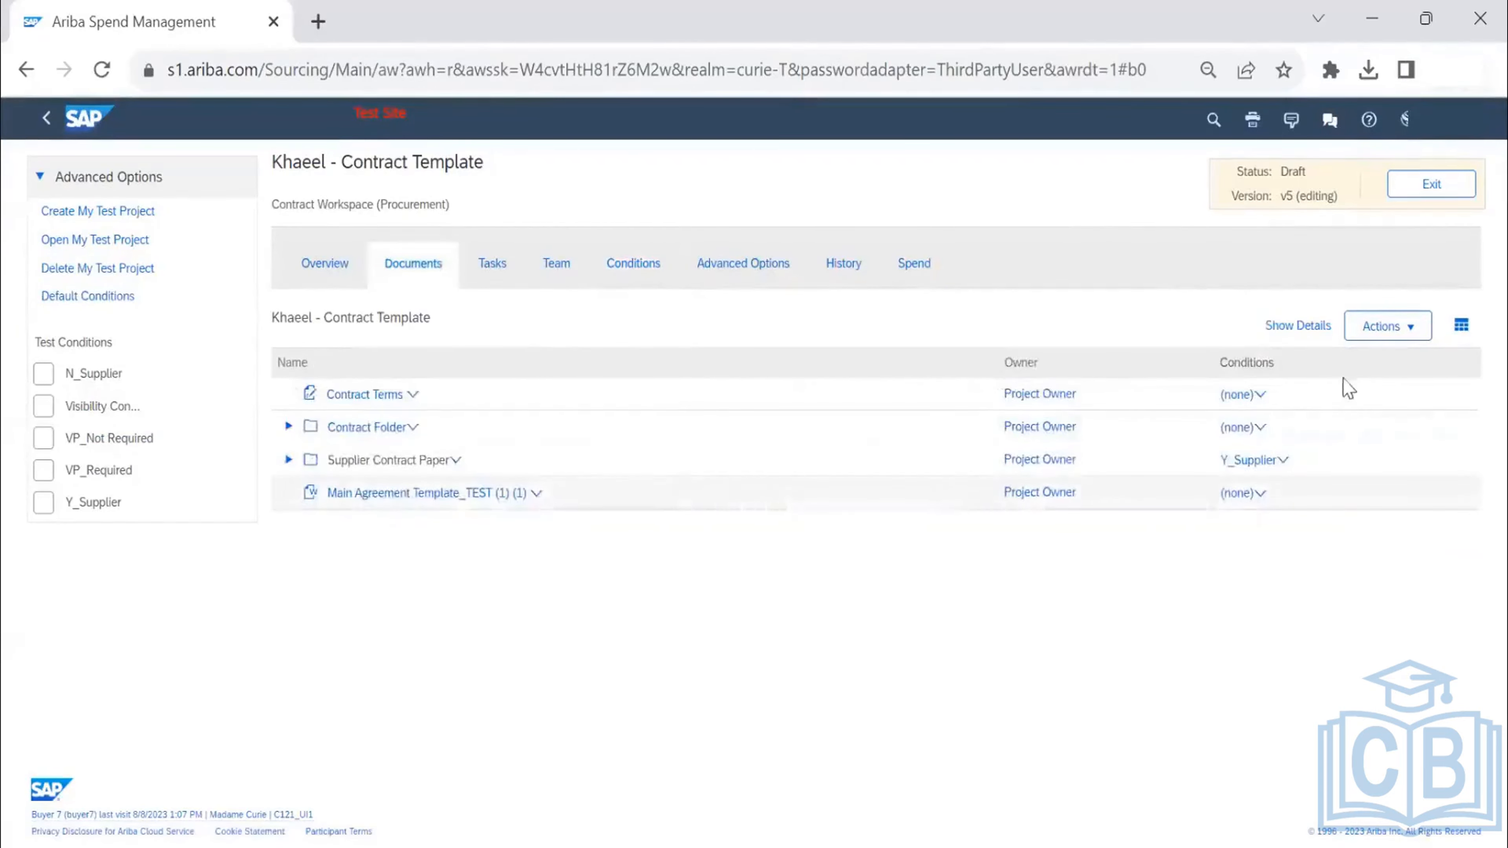
{"action": "left_click", "coordinate": [537, 494]}
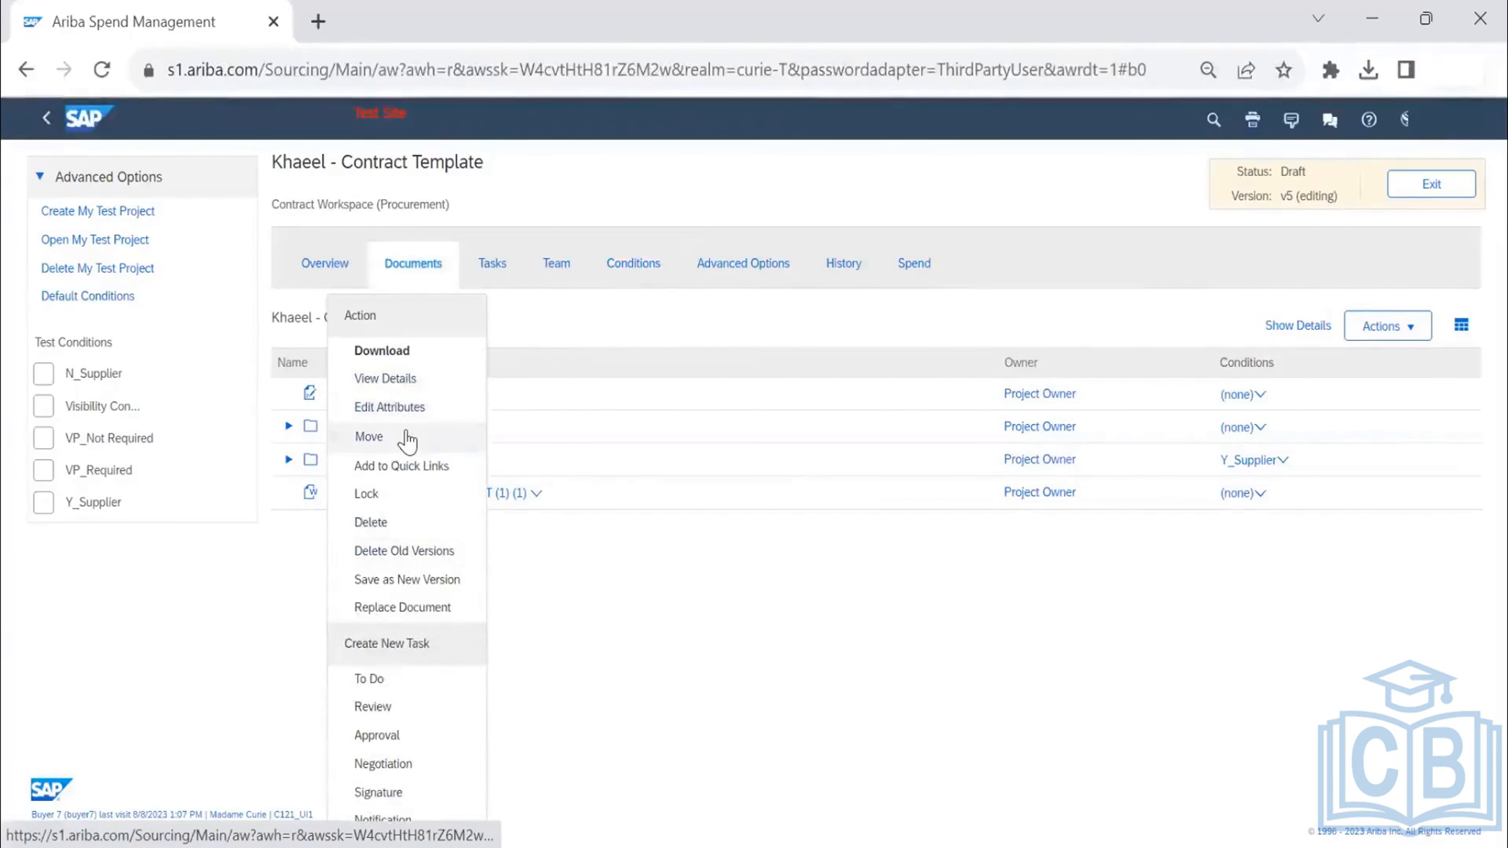
{"action": "left_click", "coordinate": [395, 376]}
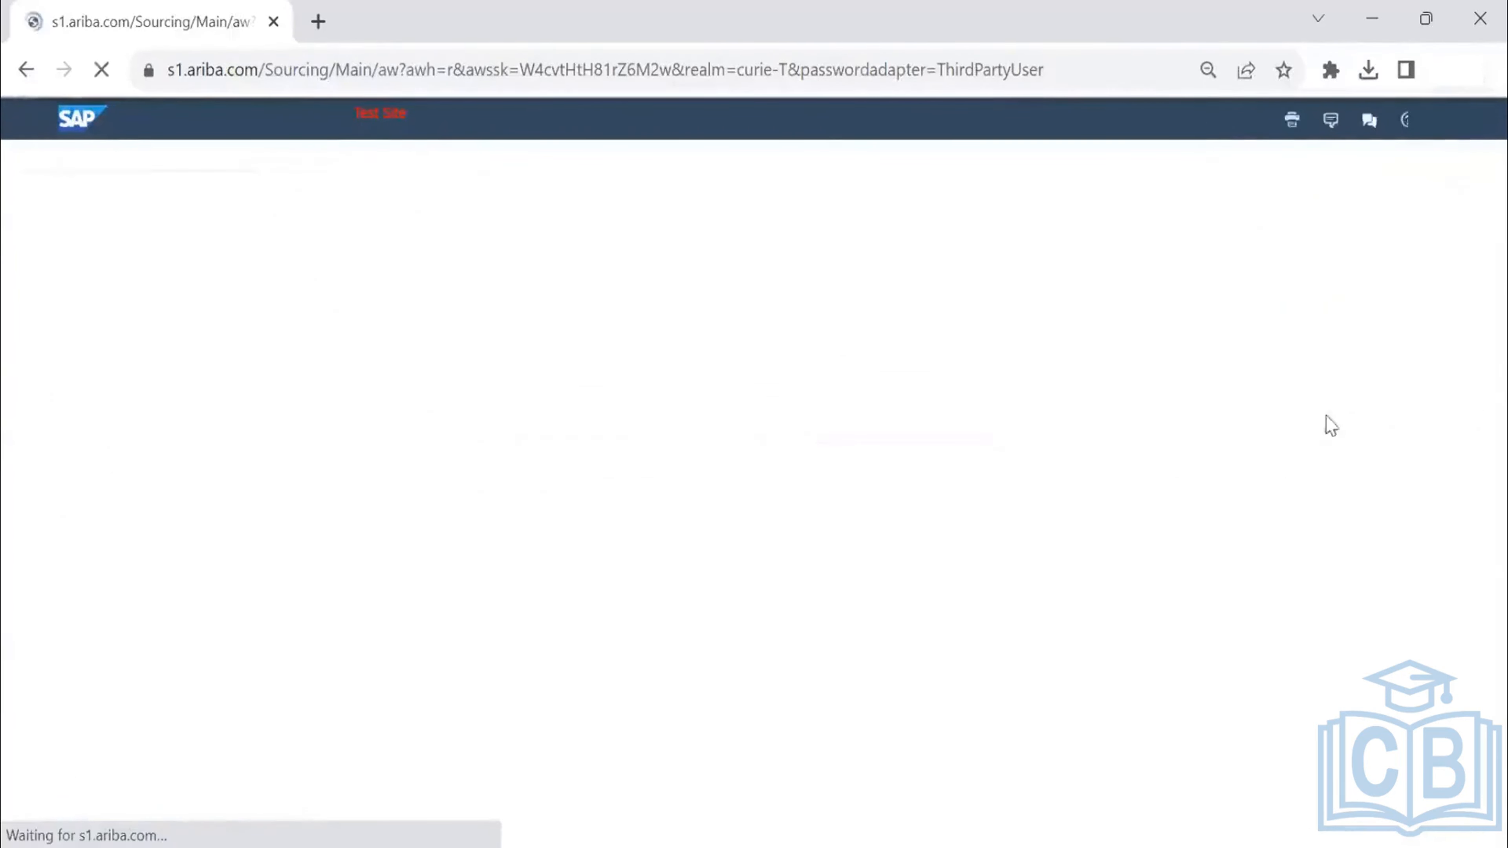
{"action": "left_click", "coordinate": [1356, 395]}
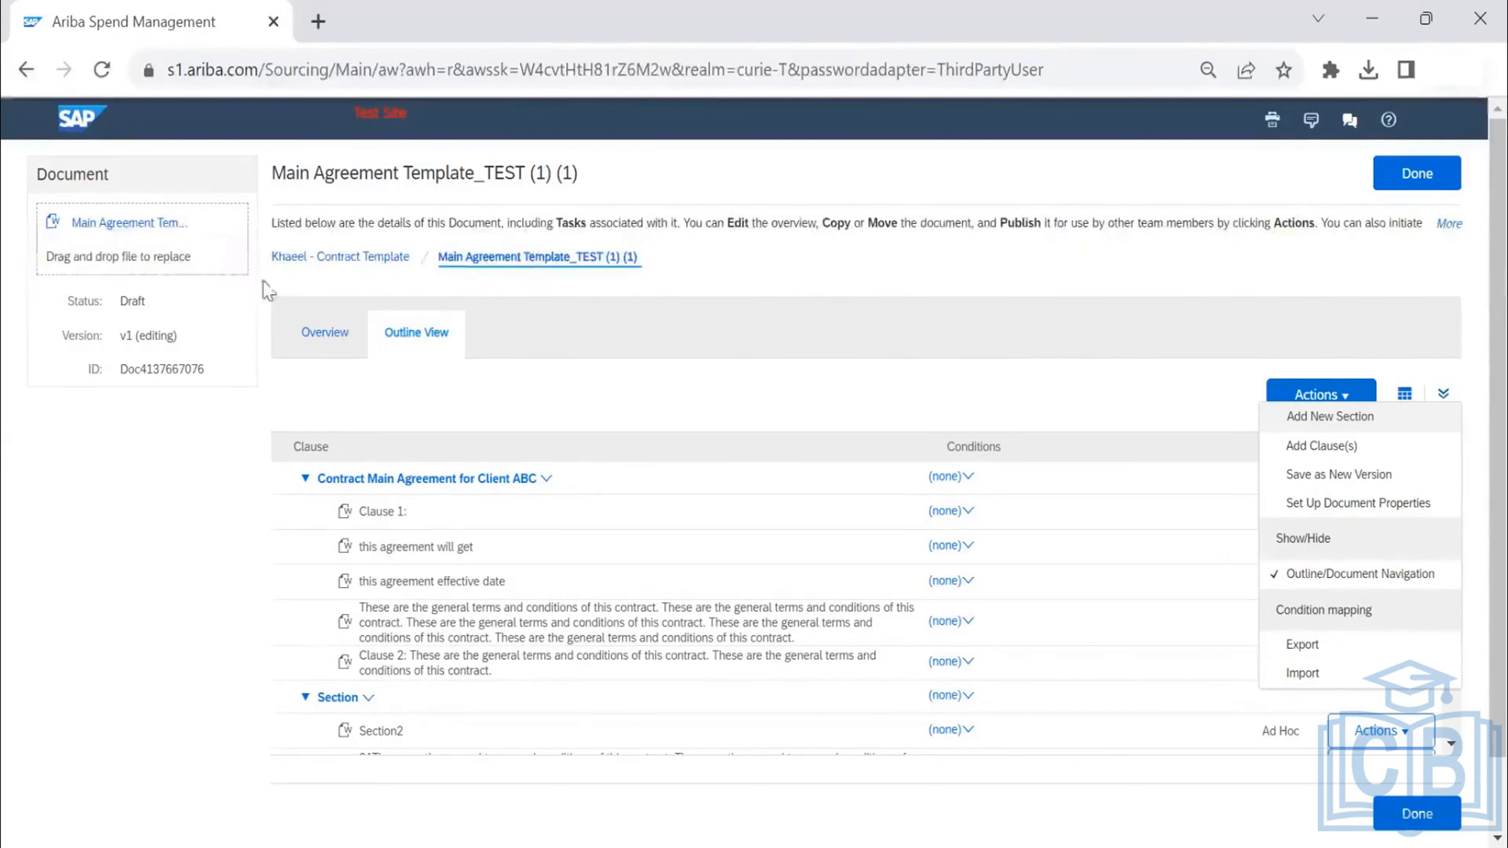
{"action": "left_click", "coordinate": [735, 392]}
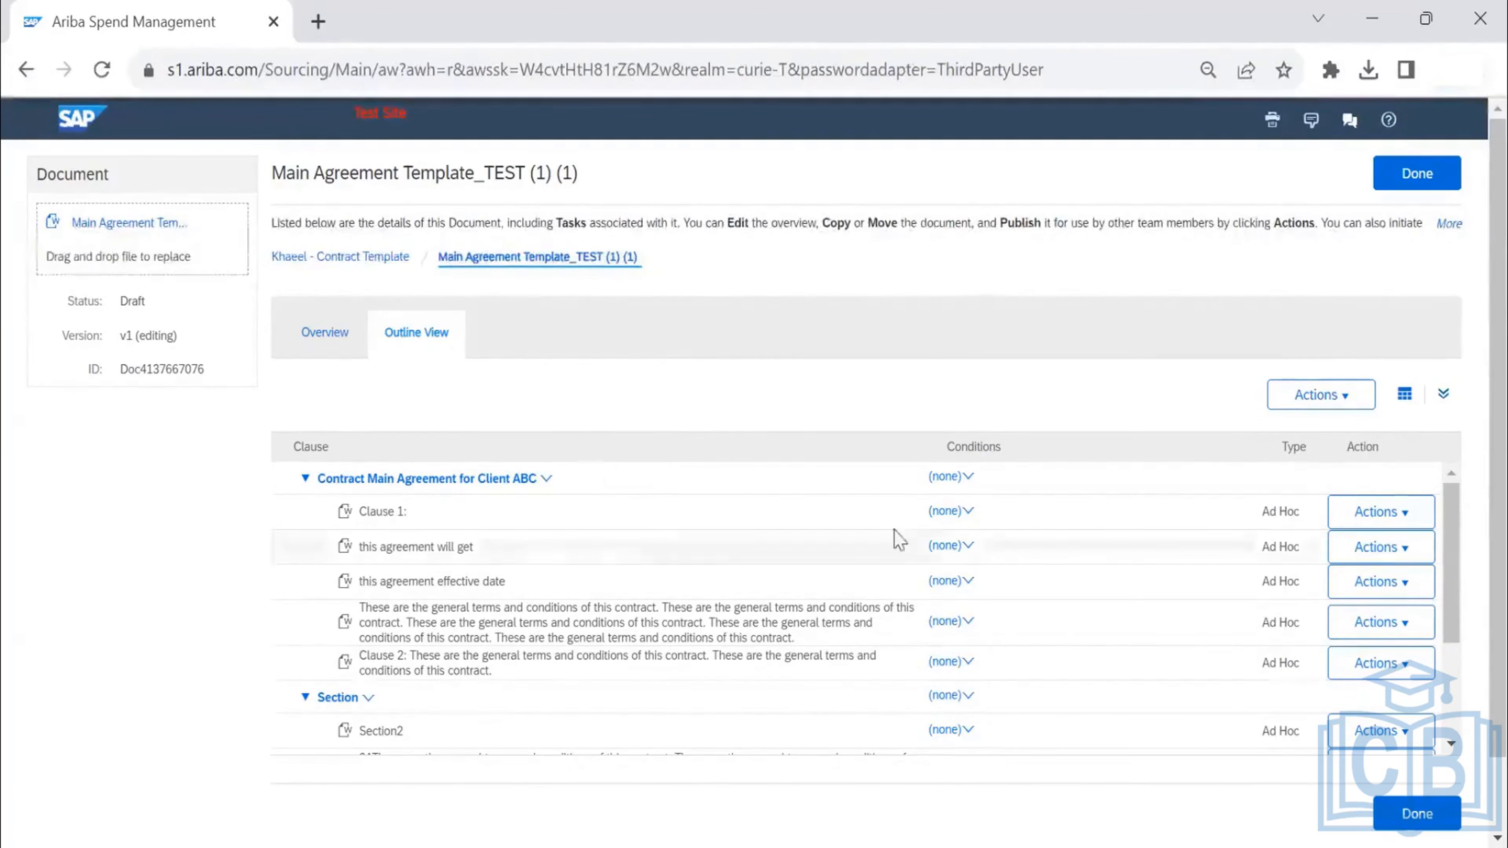
{"action": "left_click", "coordinate": [1436, 191]}
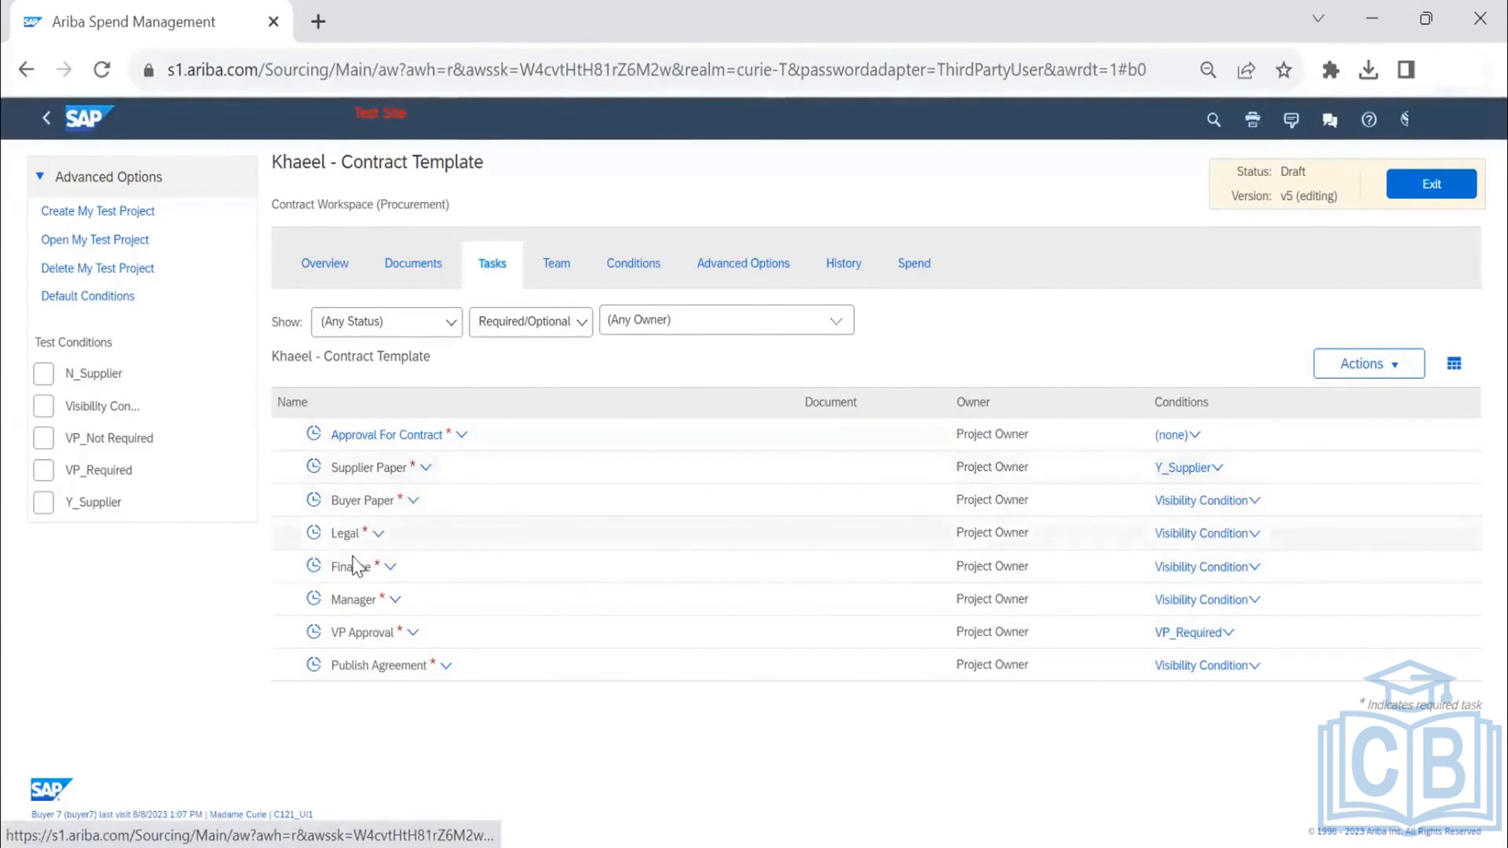
- Examine the task type and settings of the template's Legal task, then exit back to the task list
{"action": "left_click", "coordinate": [363, 535]}
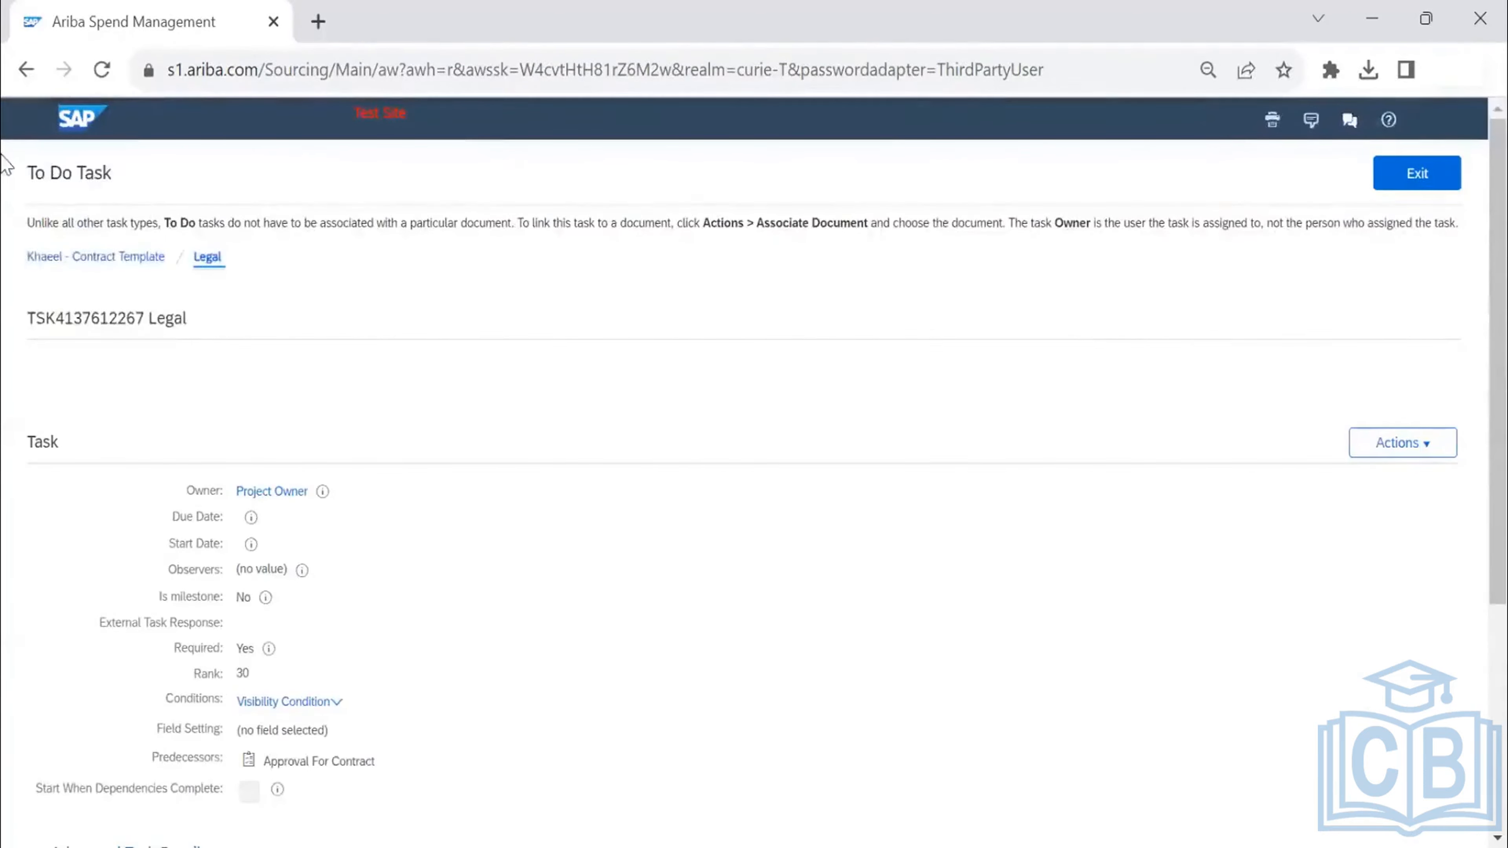
{"action": "left_click_drag", "start_coordinate": [2, 156], "coordinate": [123, 258]}
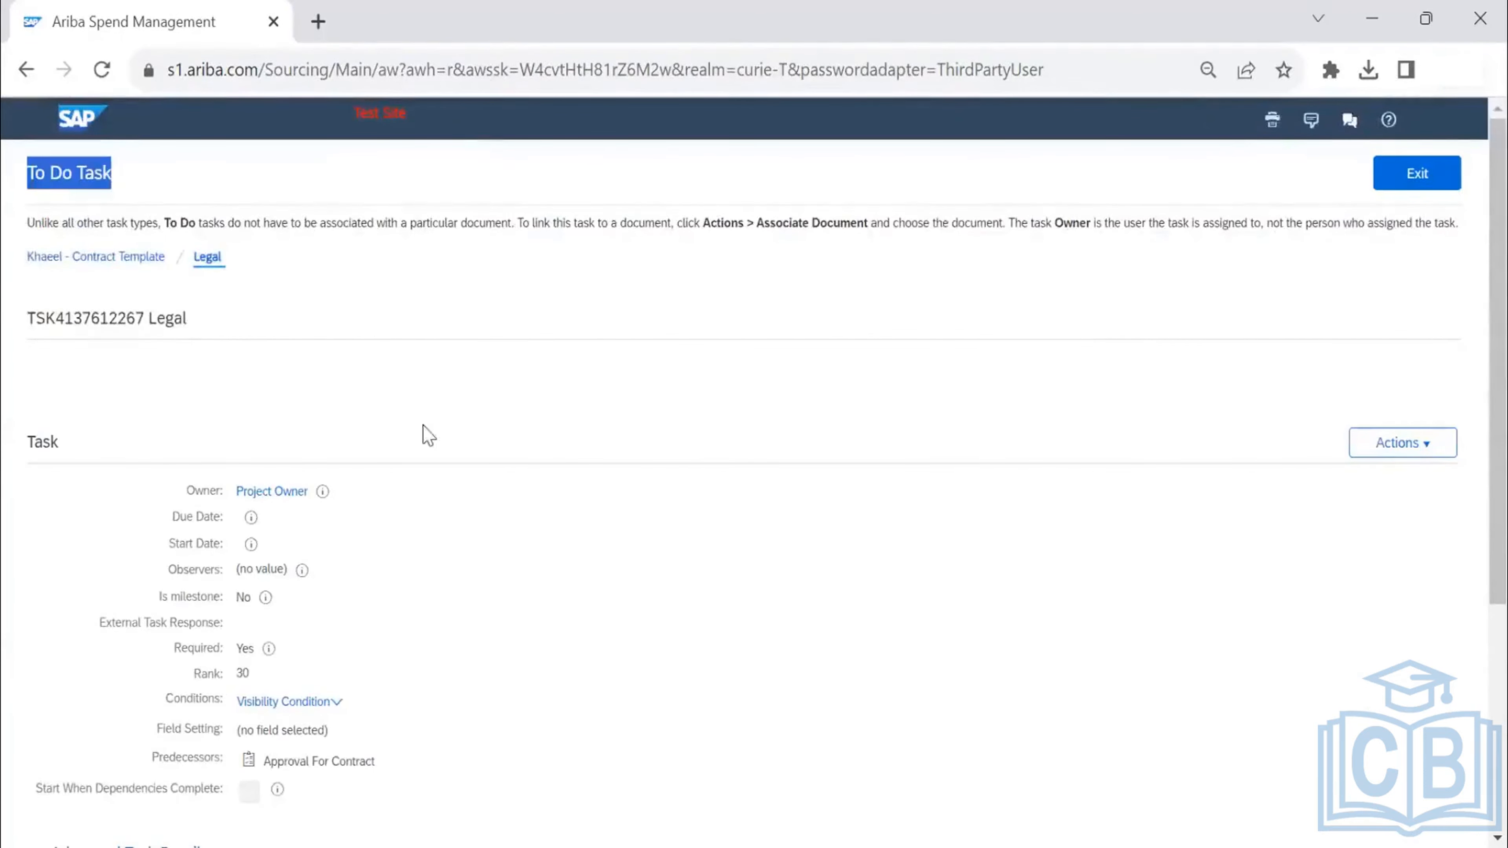
{"action": "scroll", "coordinate": [431, 442], "scroll_direction": "down", "scroll_amount": 5}
{"action": "scroll", "coordinate": [431, 448], "scroll_direction": "up", "scroll_amount": 5}
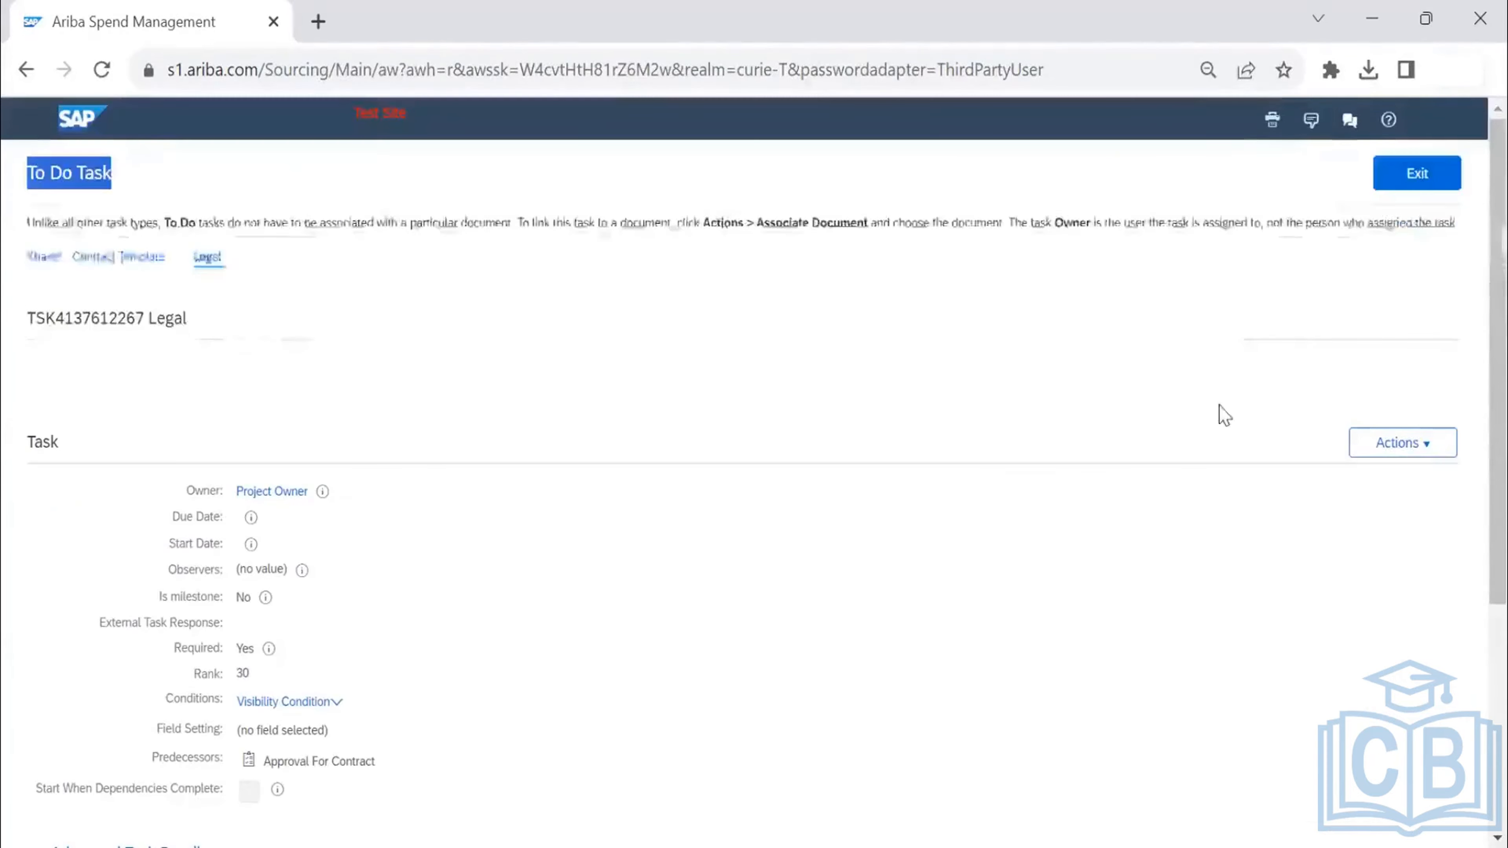
{"action": "left_click", "coordinate": [1415, 187]}
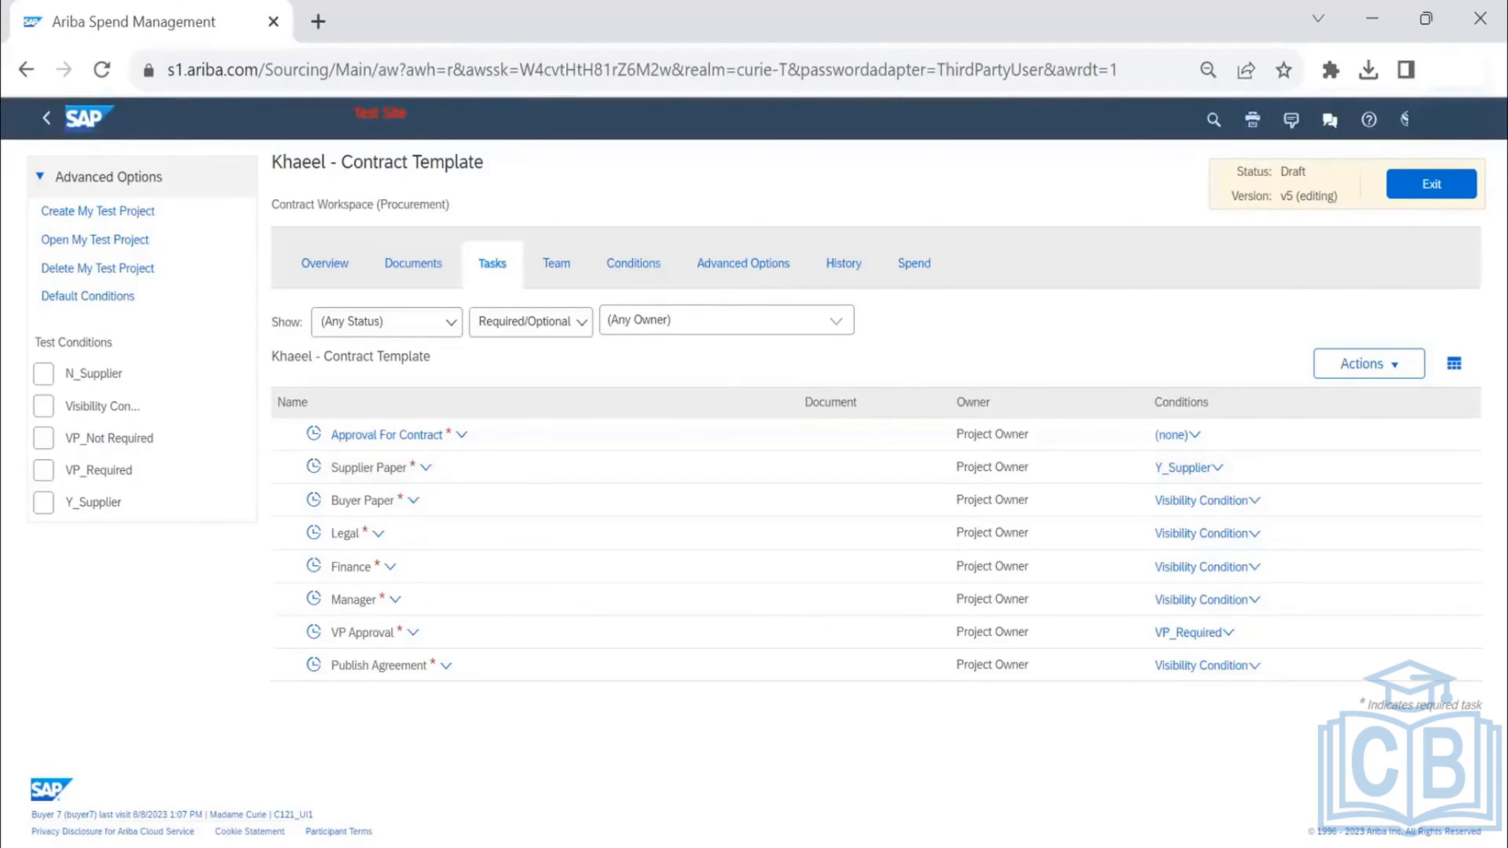
- Start a new Review task for Main Agreement Template_TEST (1) (1) from the template's documents
{"action": "left_click", "coordinate": [411, 284]}
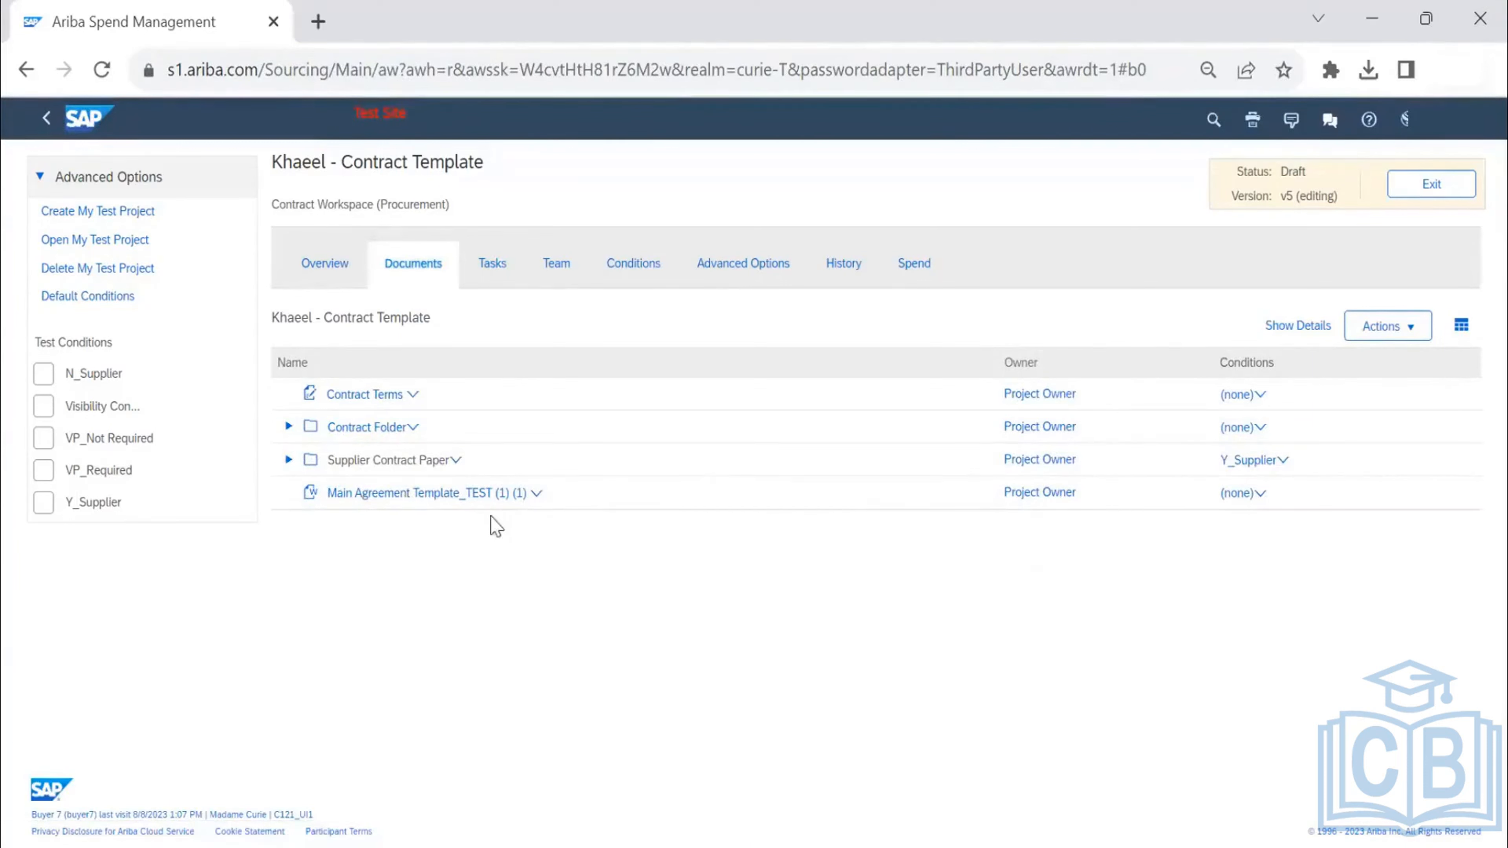
{"action": "left_click", "coordinate": [524, 498]}
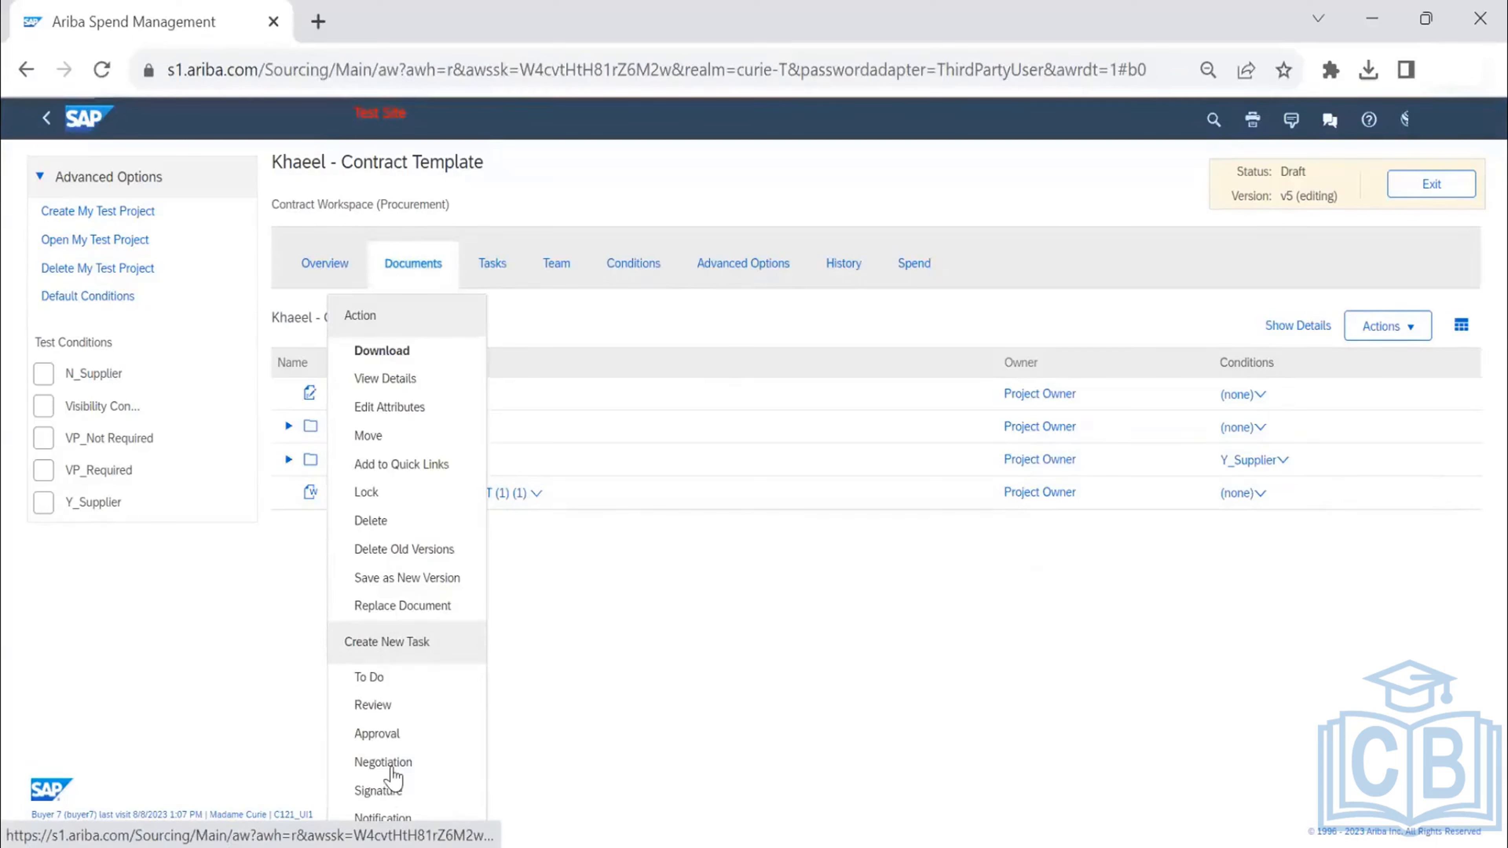
{"action": "left_click", "coordinate": [684, 649]}
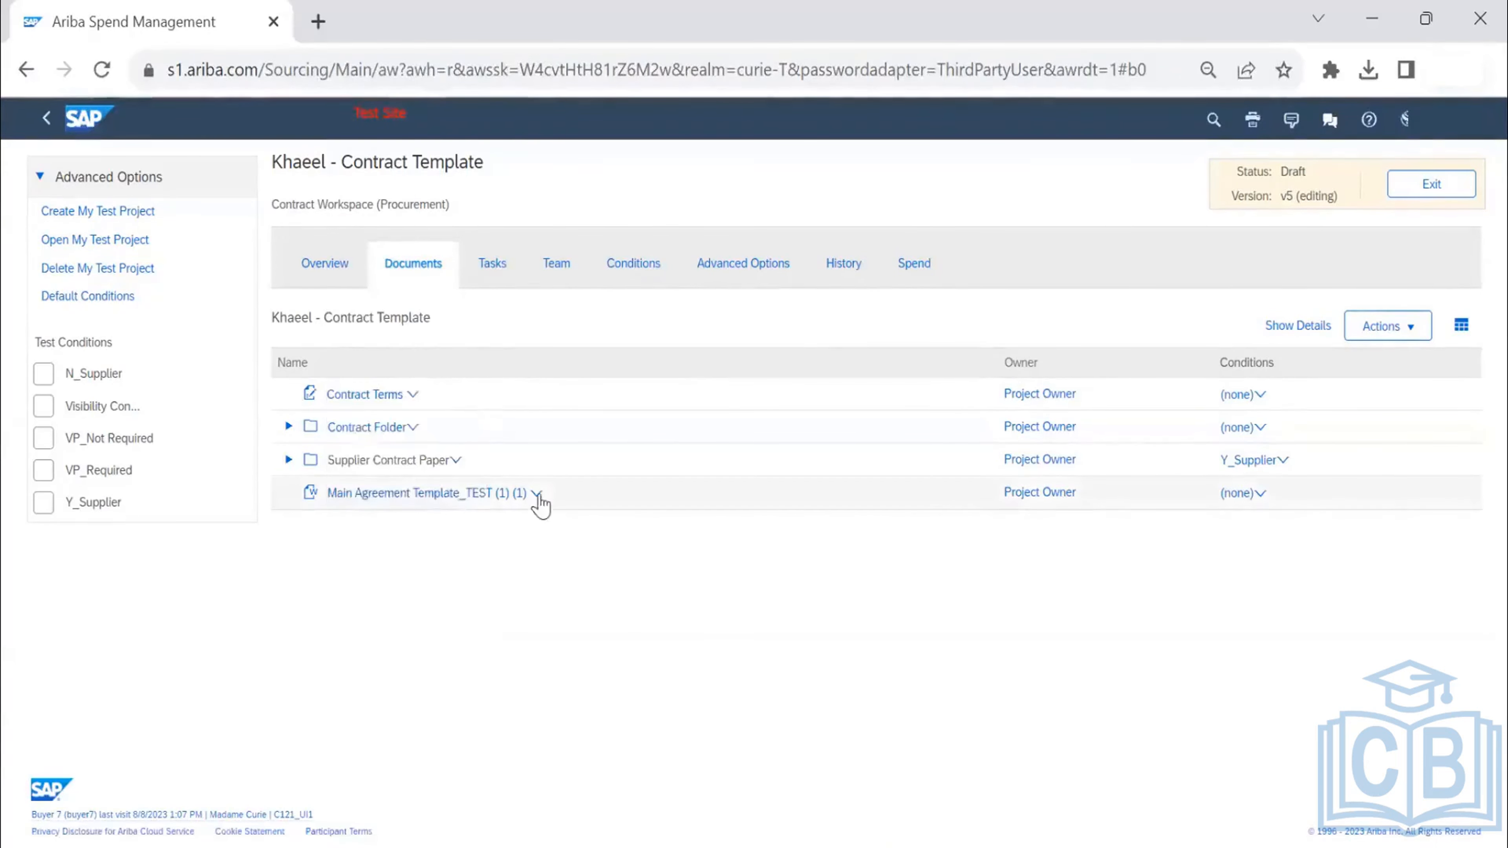
{"action": "left_click", "coordinate": [538, 494]}
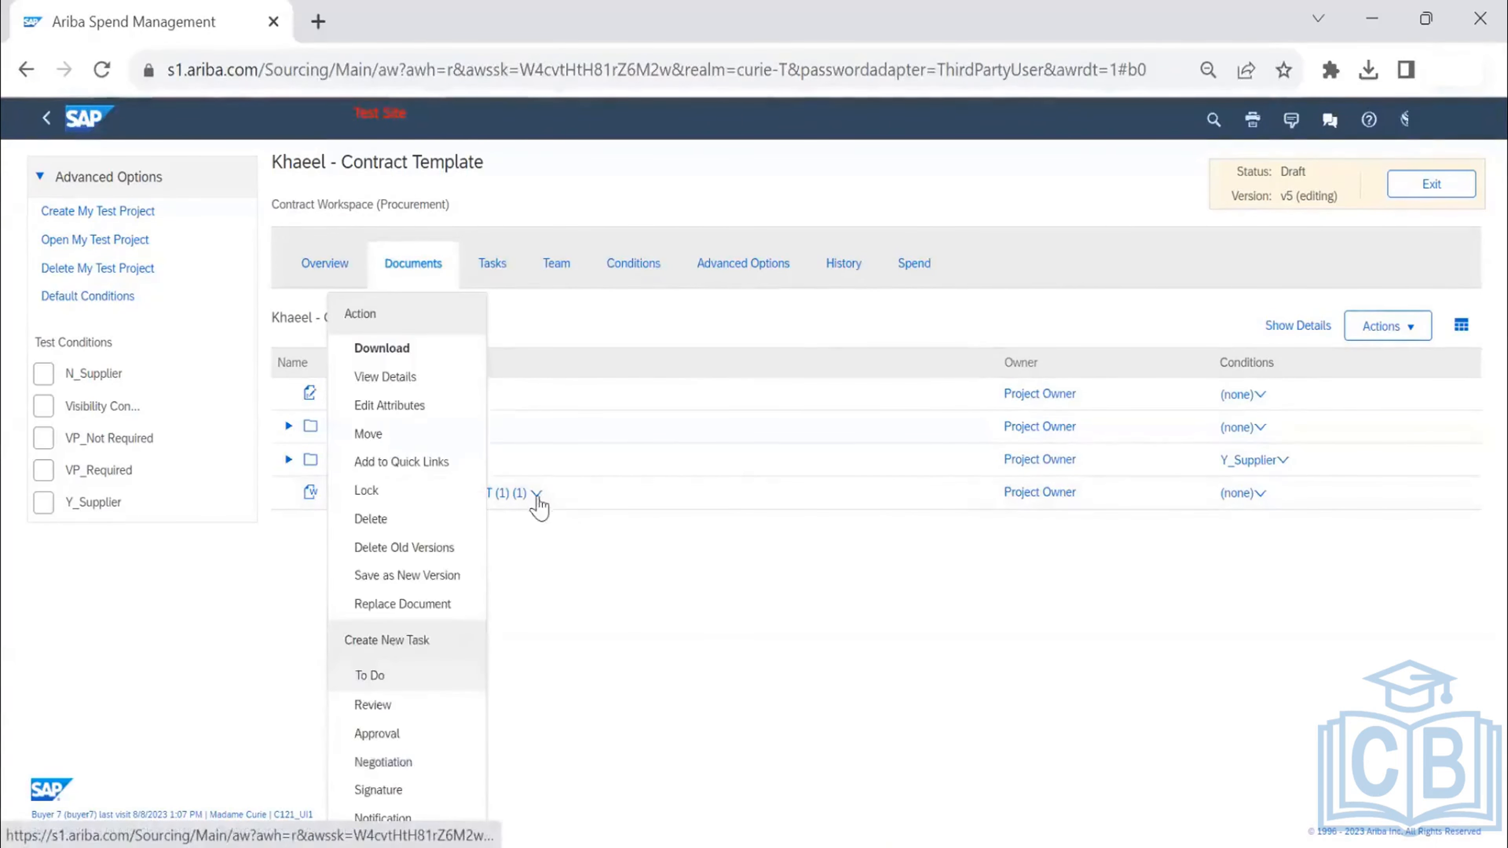
{"action": "left_click", "coordinate": [374, 707]}
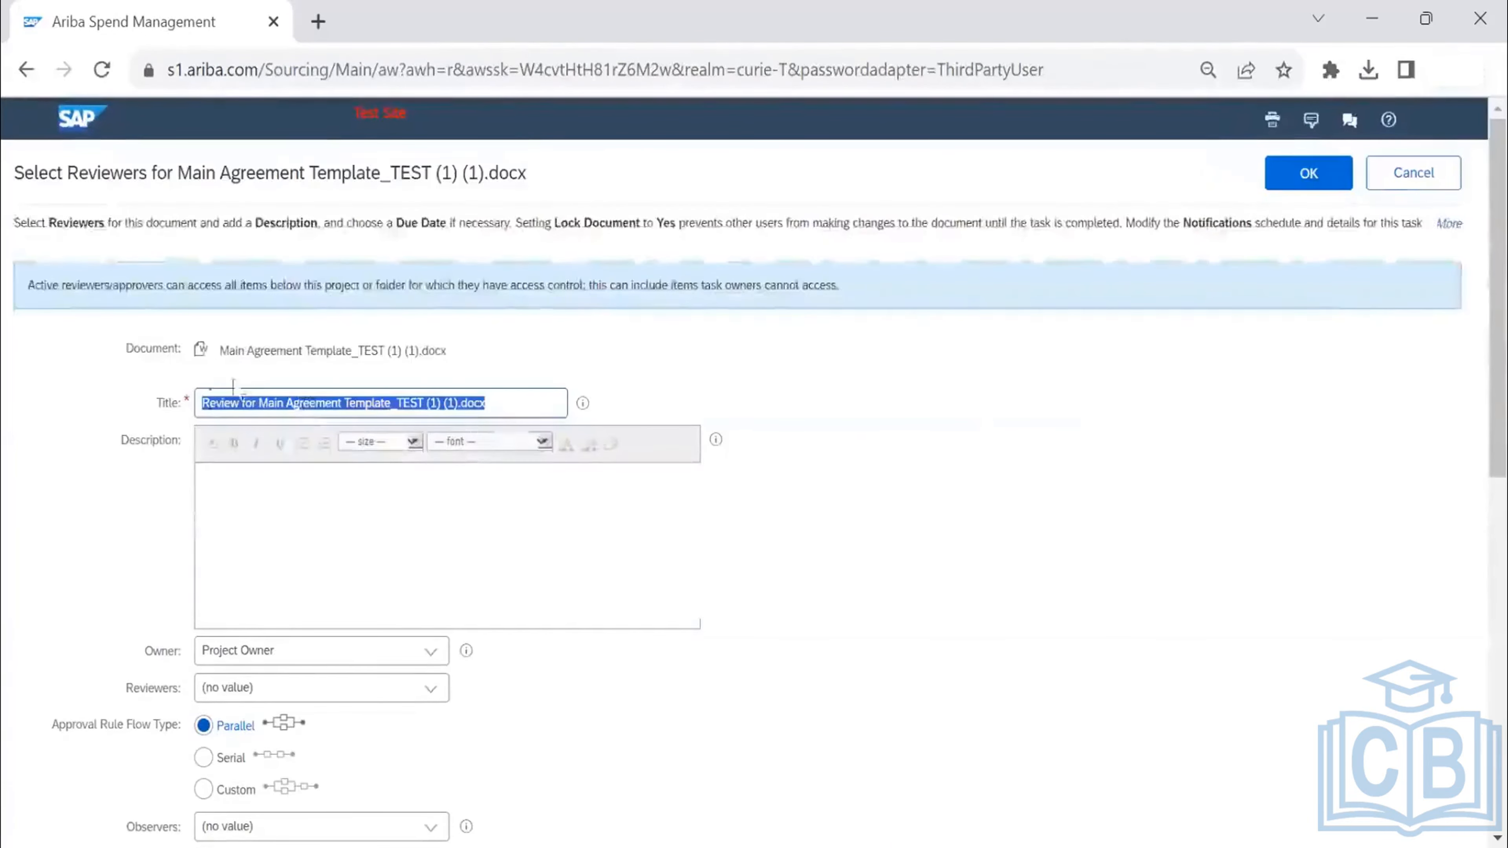
- Assign Buyer 7 as the reviewer of the new review task, keeping the Parallel approval rule flow
{"action": "scroll", "coordinate": [383, 566], "scroll_direction": "down", "scroll_amount": 4}
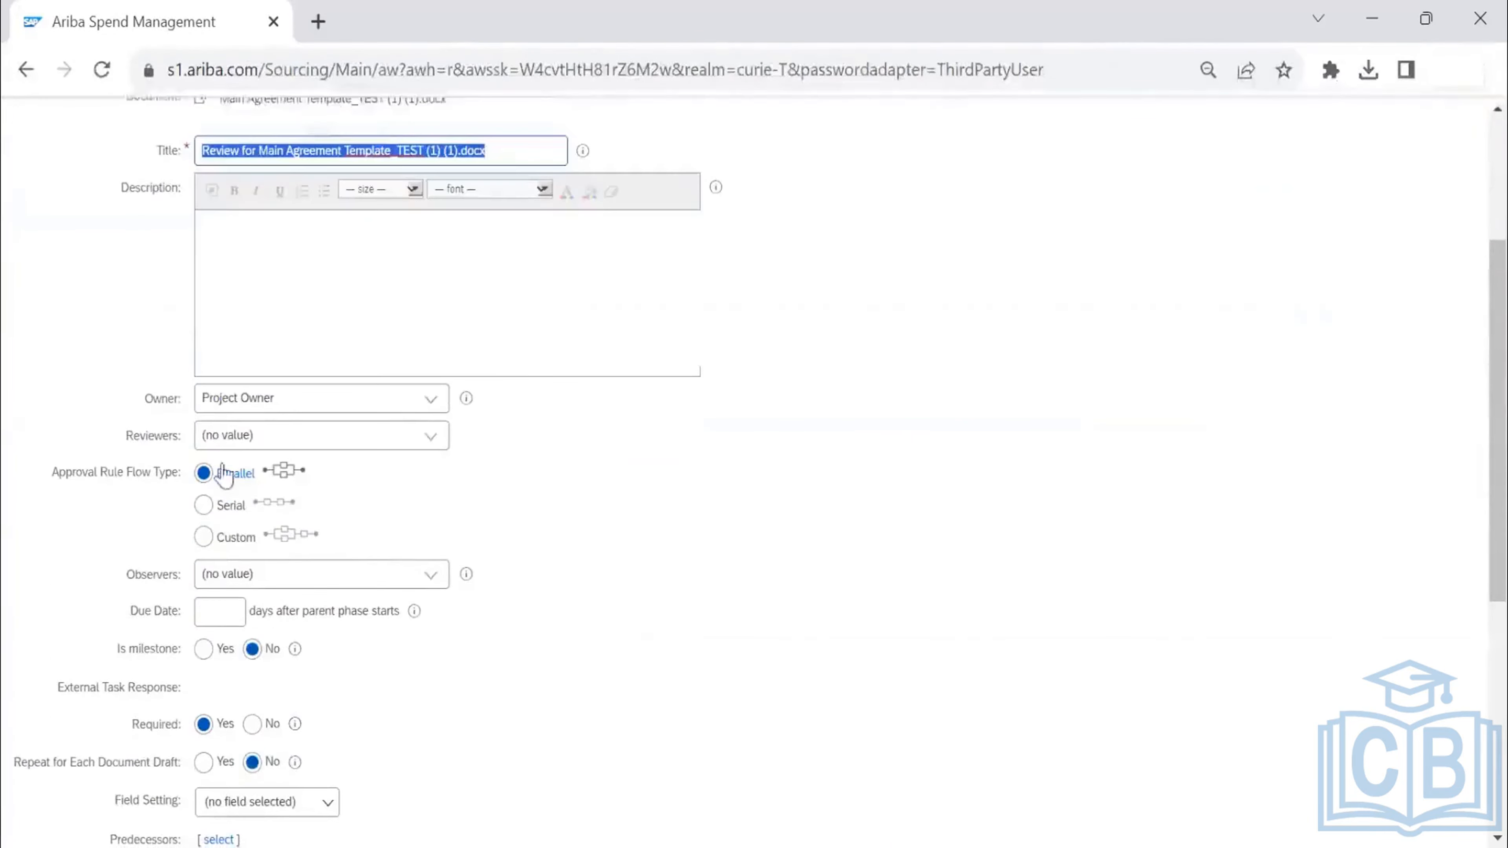
{"action": "left_click", "coordinate": [432, 437]}
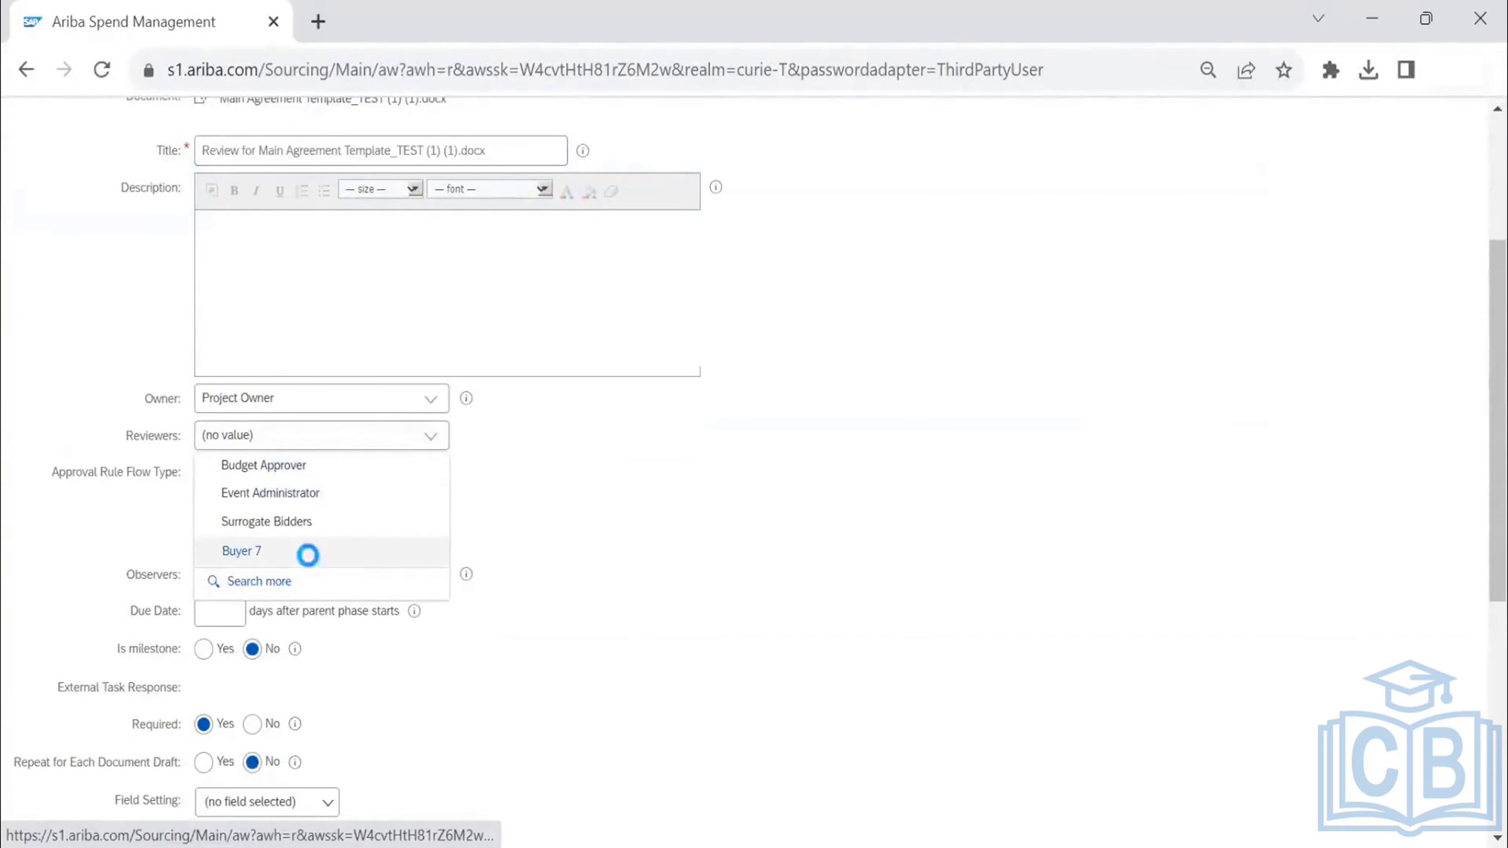
{"action": "key", "text": "Return"}
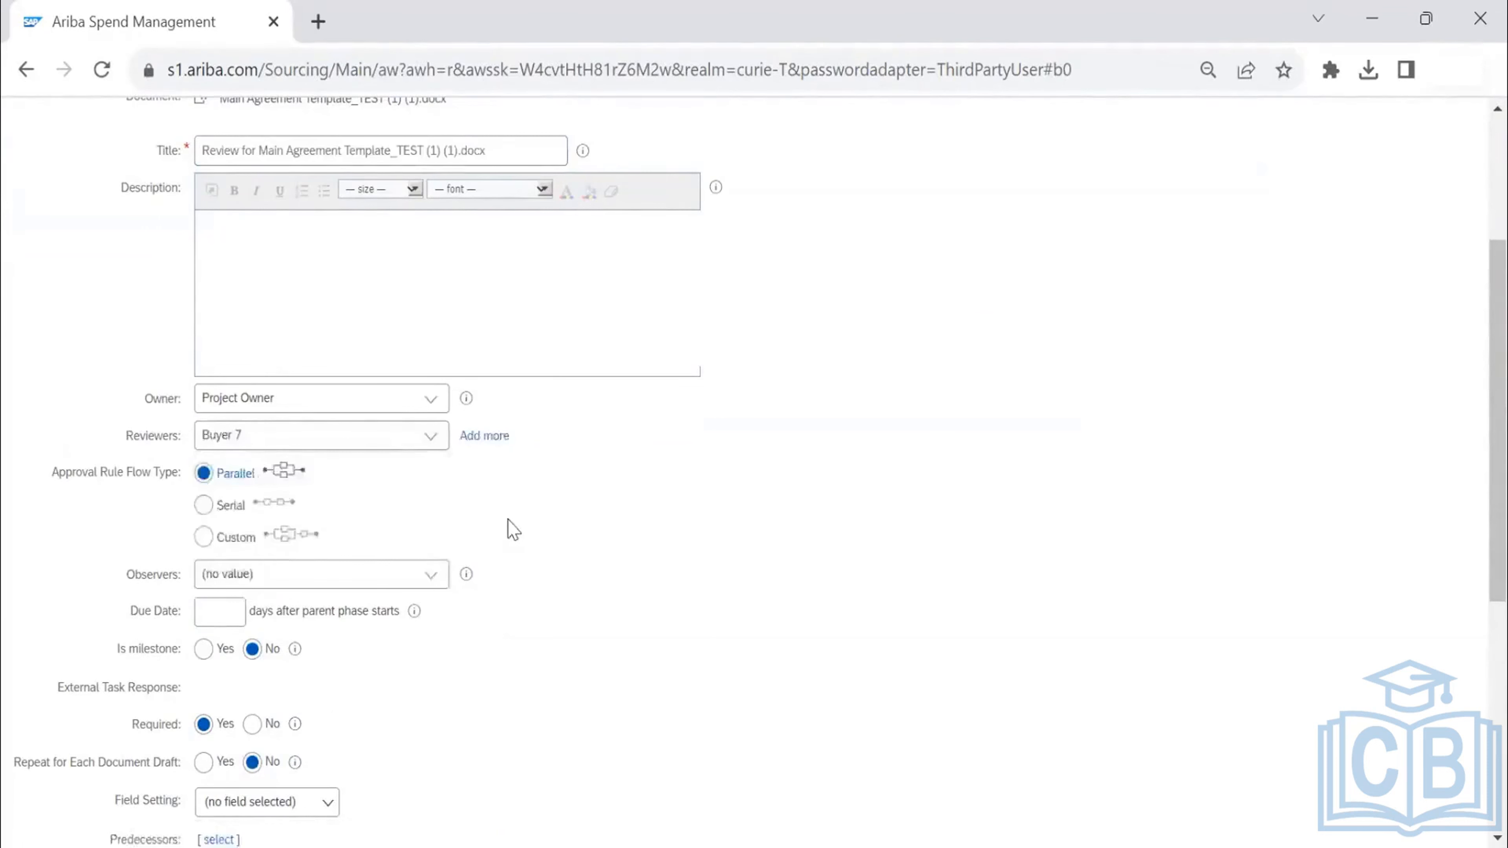
- Set the review task's Required option to No and save the task
{"action": "scroll", "coordinate": [510, 523], "scroll_direction": "down", "scroll_amount": 2}
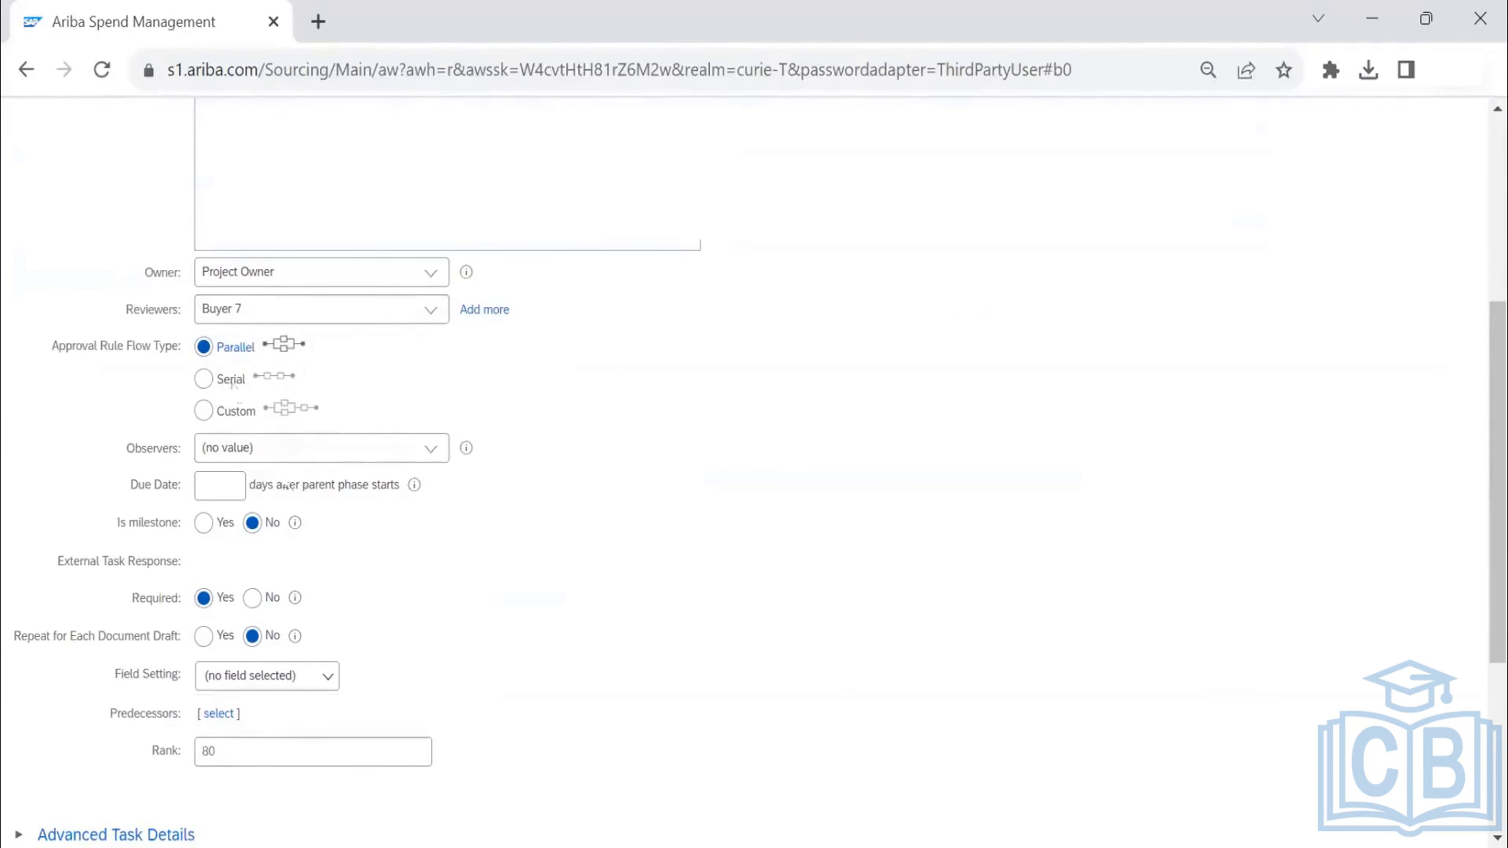
{"action": "scroll", "coordinate": [254, 435], "scroll_direction": "down", "scroll_amount": 2}
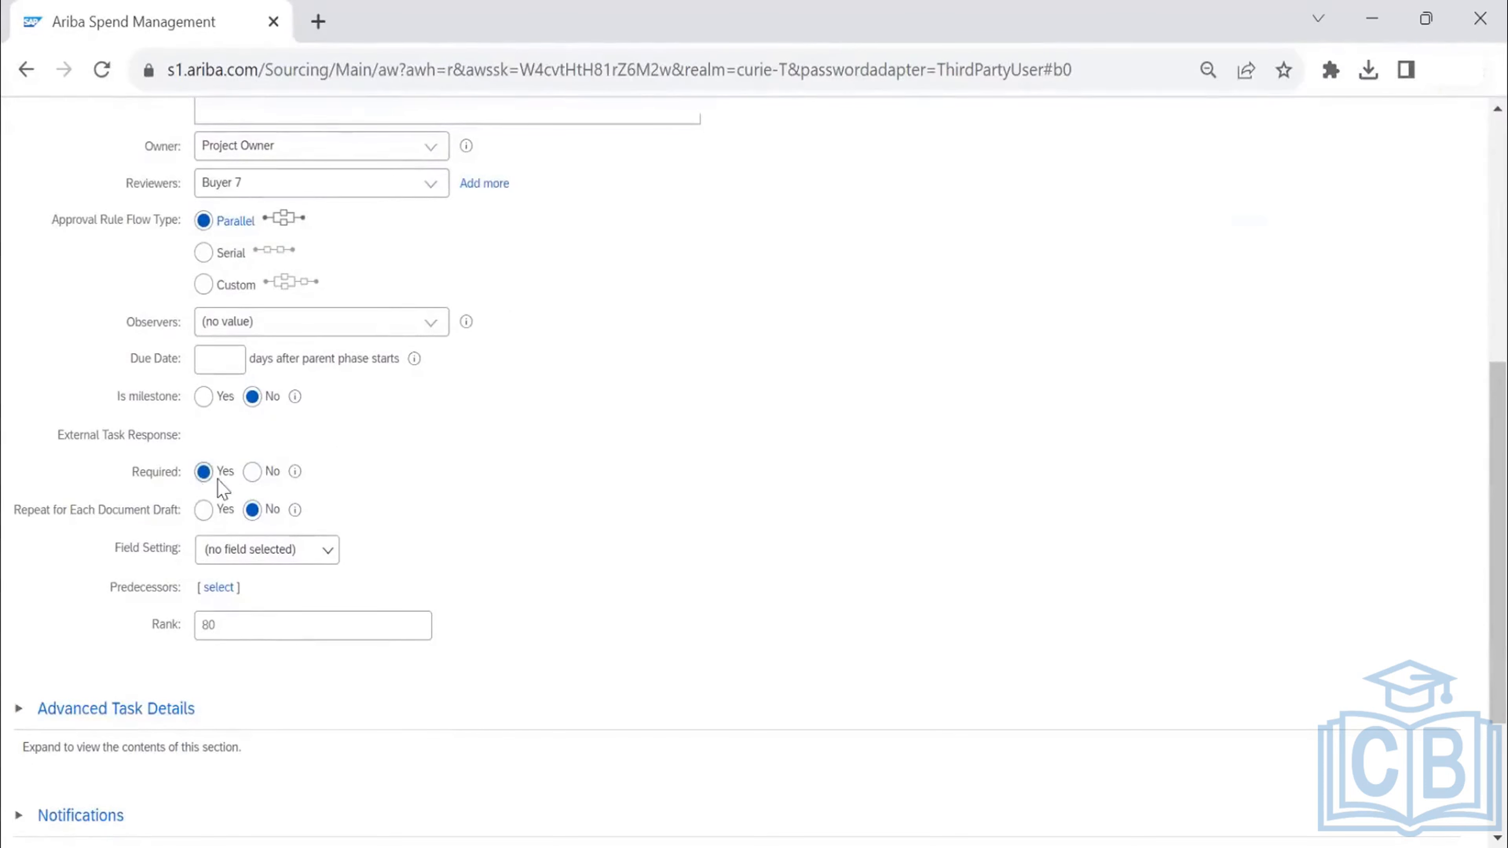
{"action": "left_click", "coordinate": [252, 473]}
{"action": "scroll", "coordinate": [327, 462], "scroll_direction": "down", "scroll_amount": 3}
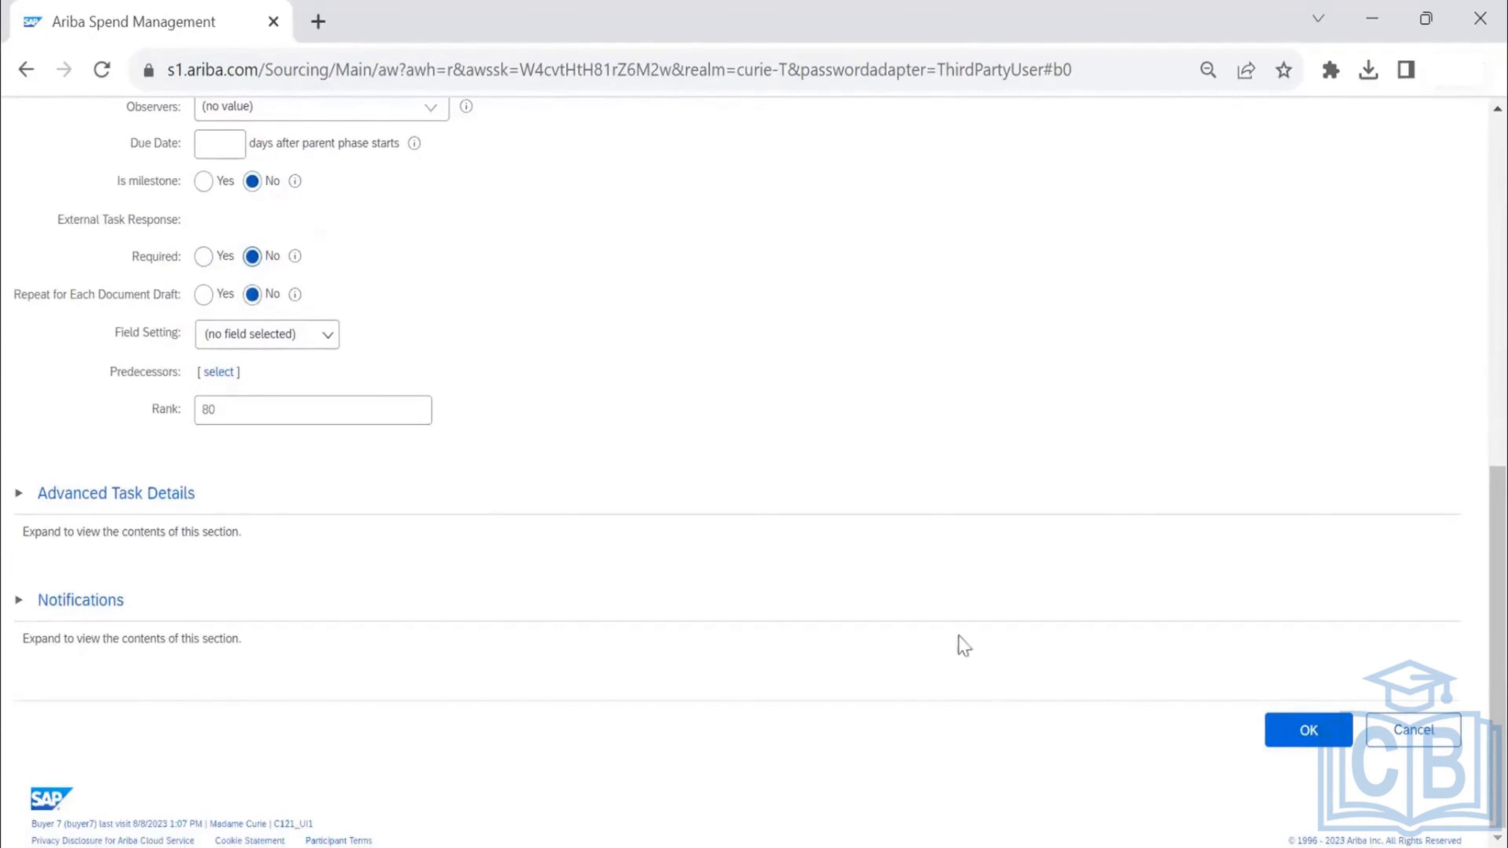
{"action": "left_click", "coordinate": [1306, 735]}
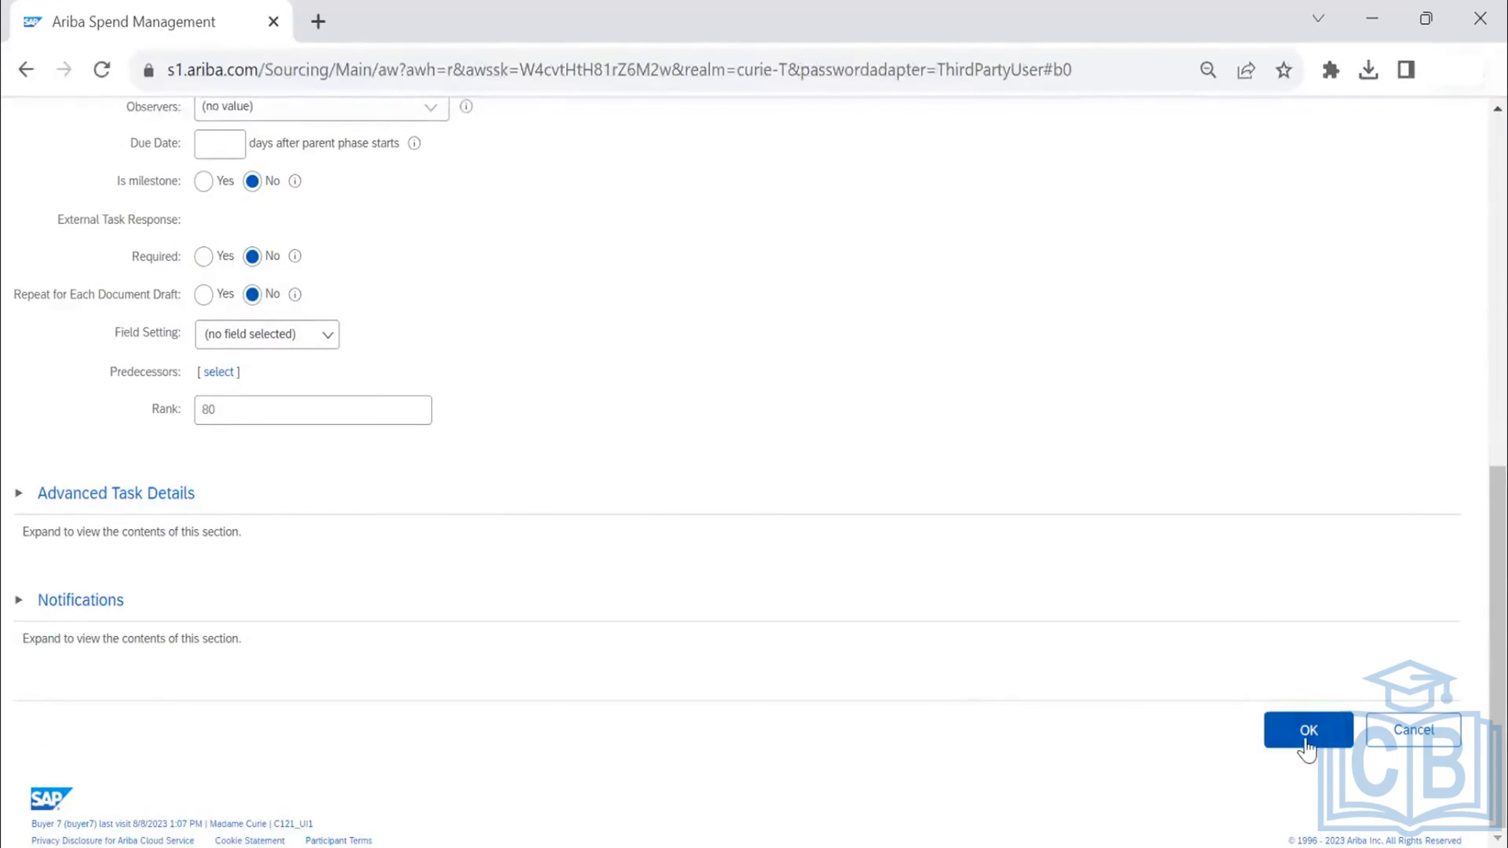
{"action": "left_click", "coordinate": [1303, 736]}
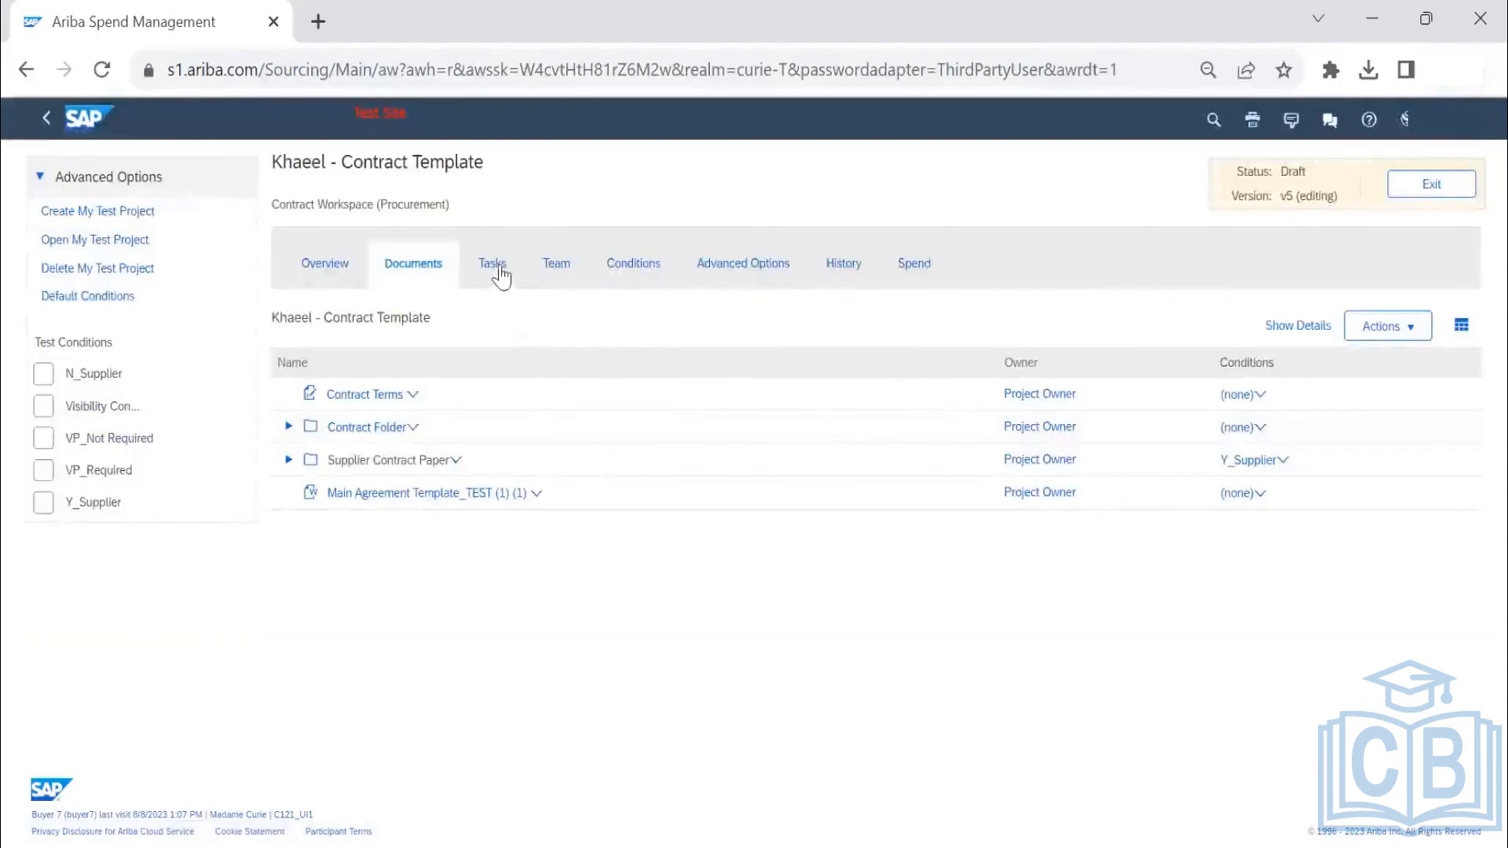
- View the details of the main agreement's review task from the template's tasks, examine its settings, and close them
{"action": "left_click", "coordinate": [499, 270]}
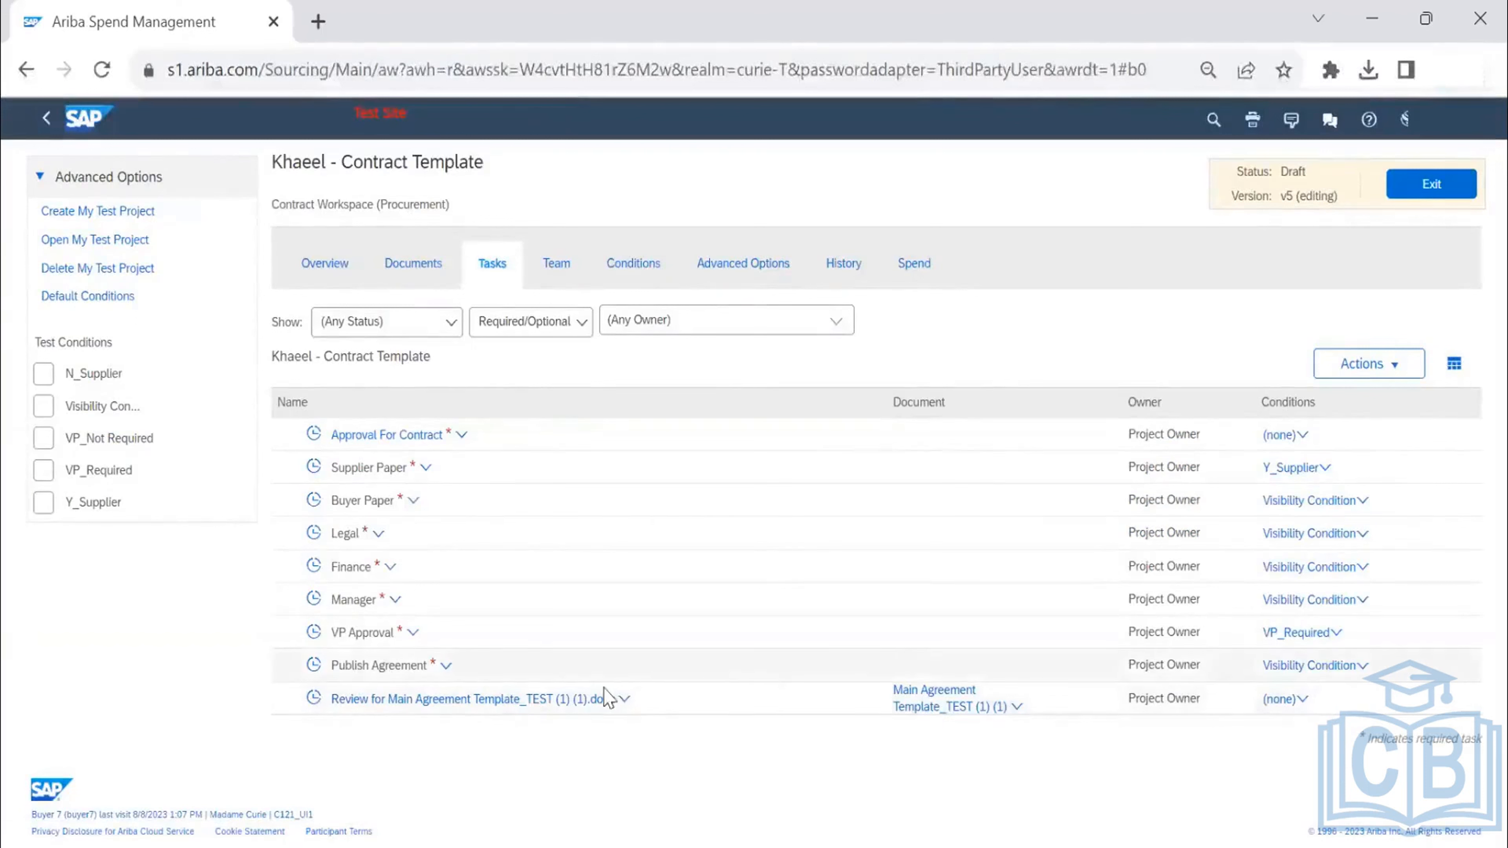
{"action": "left_click", "coordinate": [625, 700]}
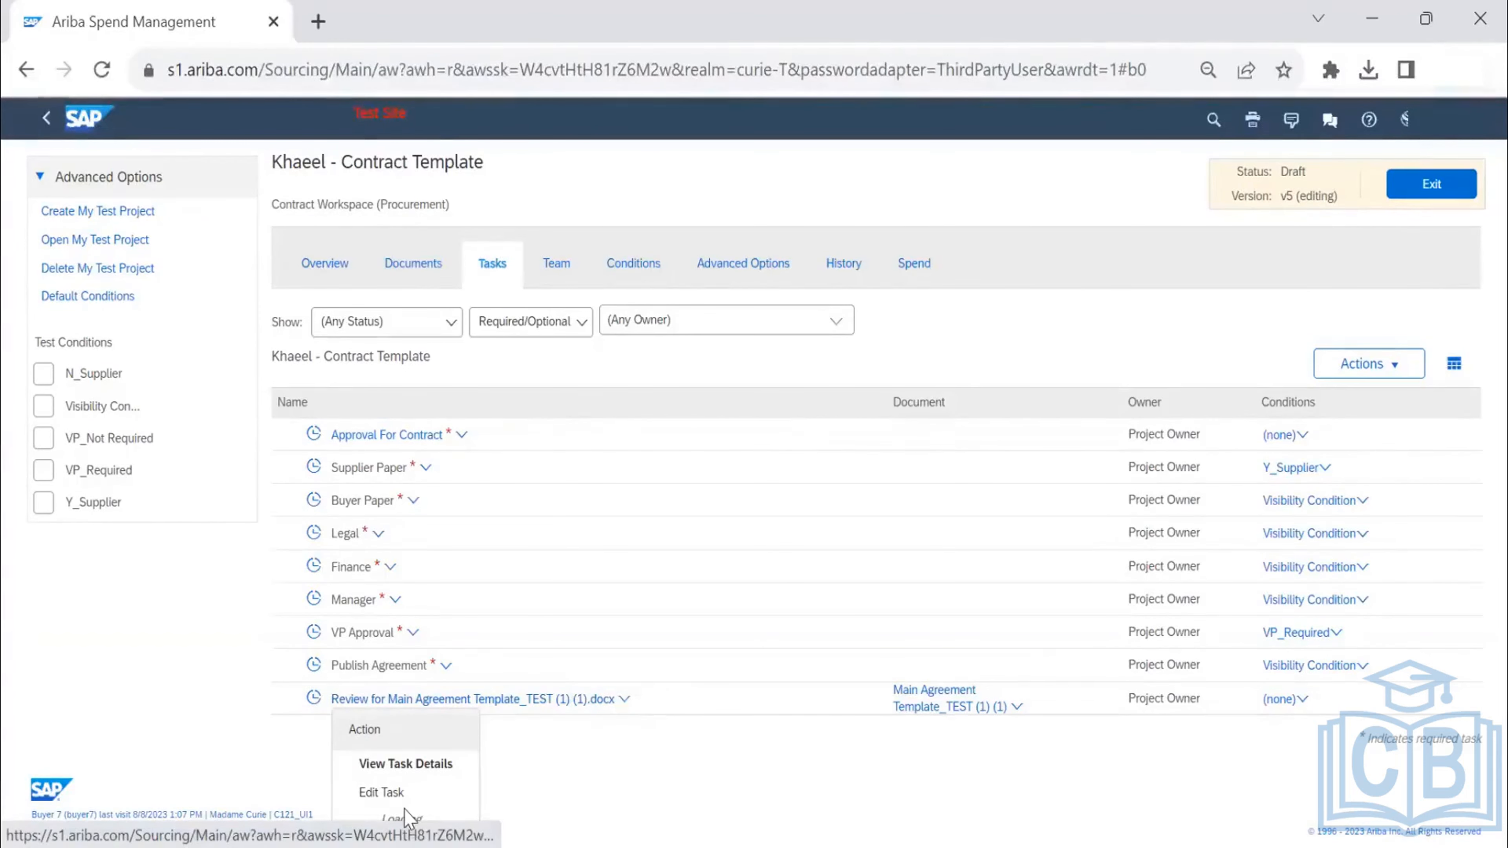
{"action": "left_click", "coordinate": [434, 775]}
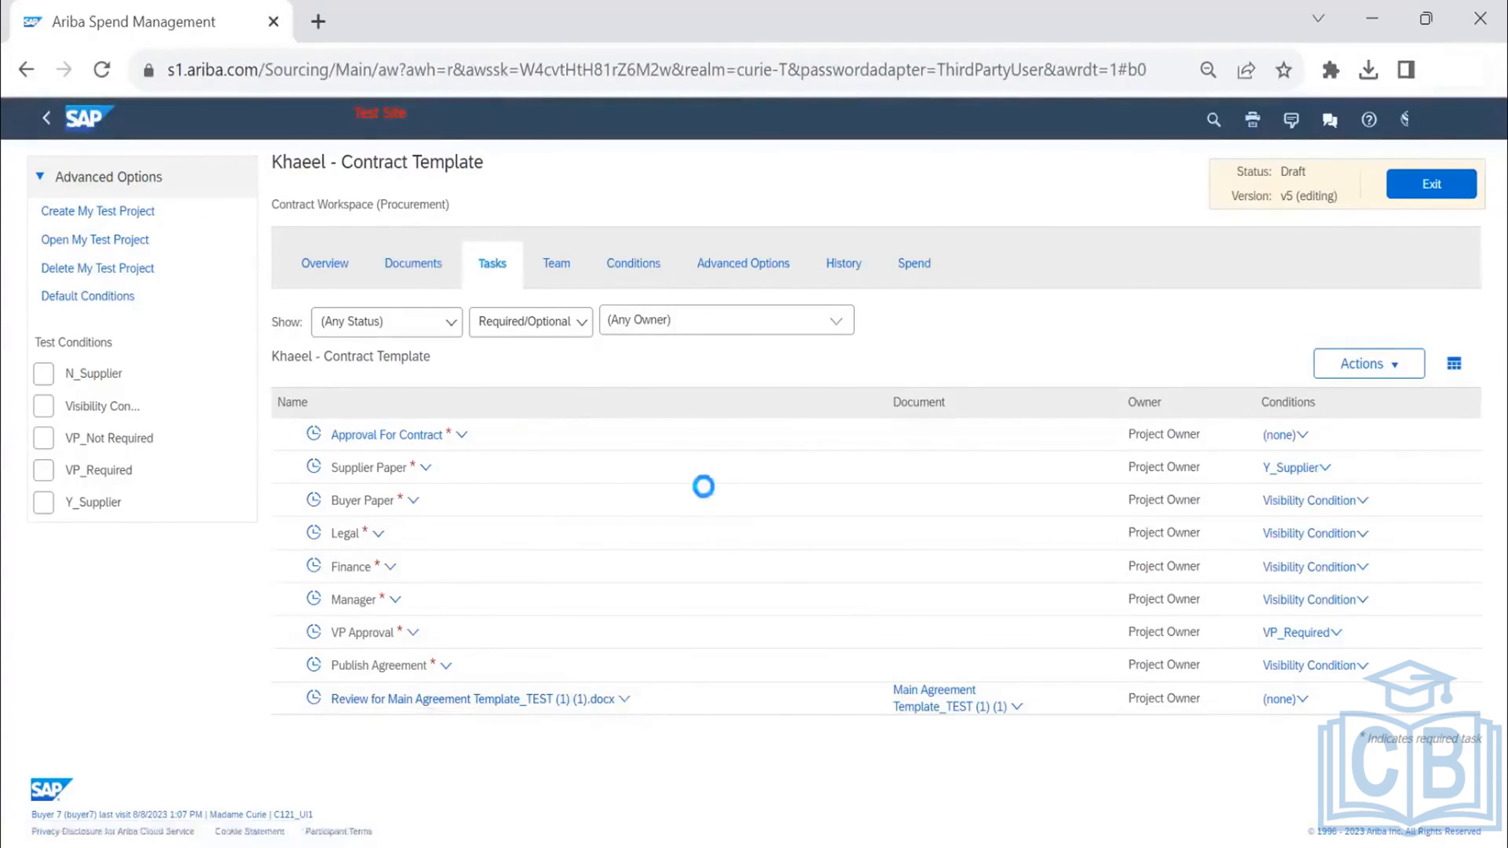
{"action": "scroll", "coordinate": [698, 484], "scroll_direction": "down", "scroll_amount": 5}
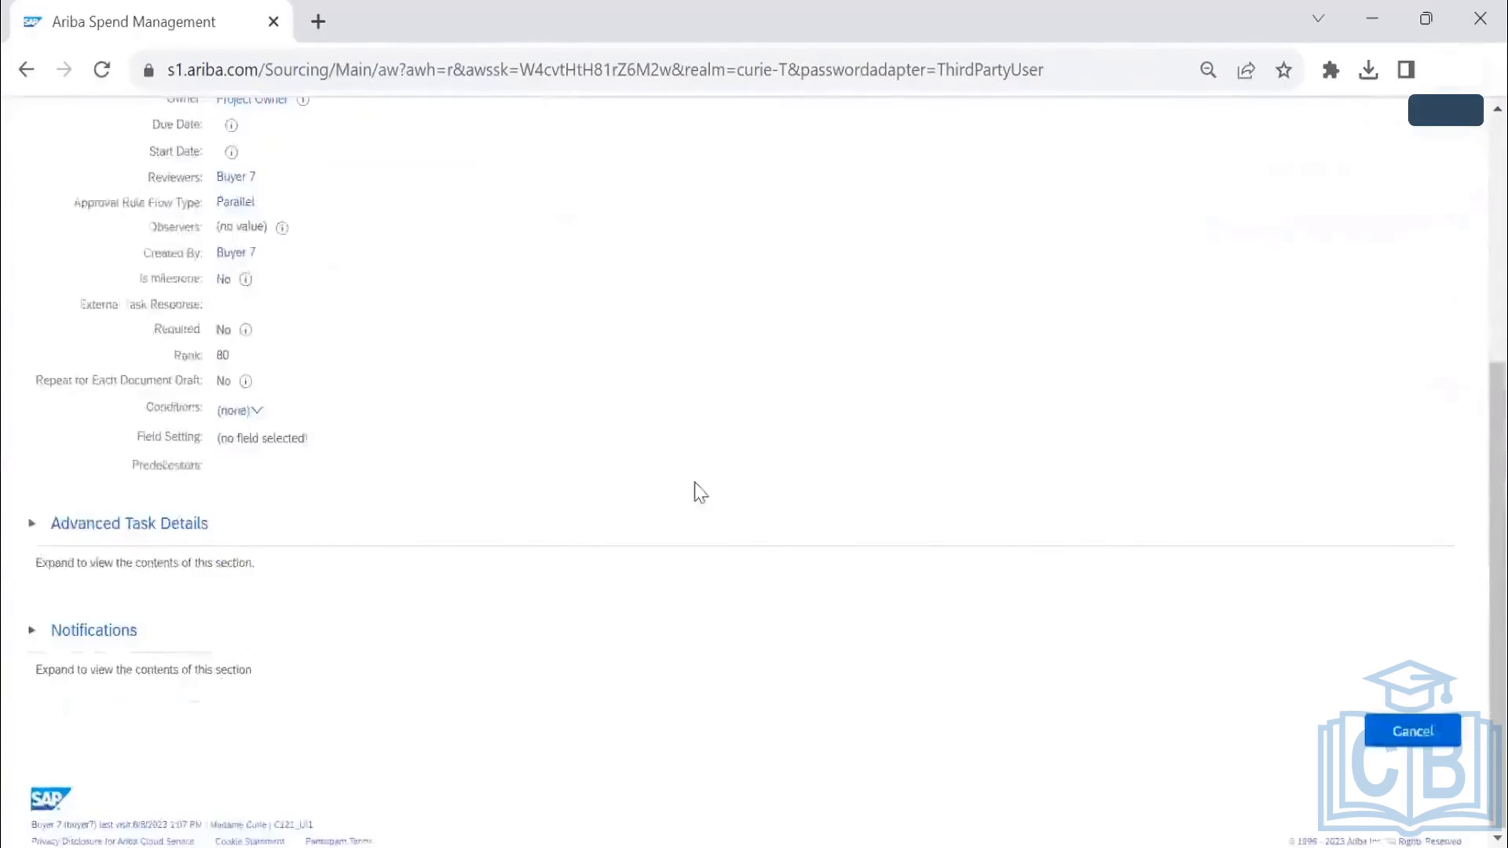
{"action": "scroll", "coordinate": [700, 492], "scroll_direction": "up", "scroll_amount": 6}
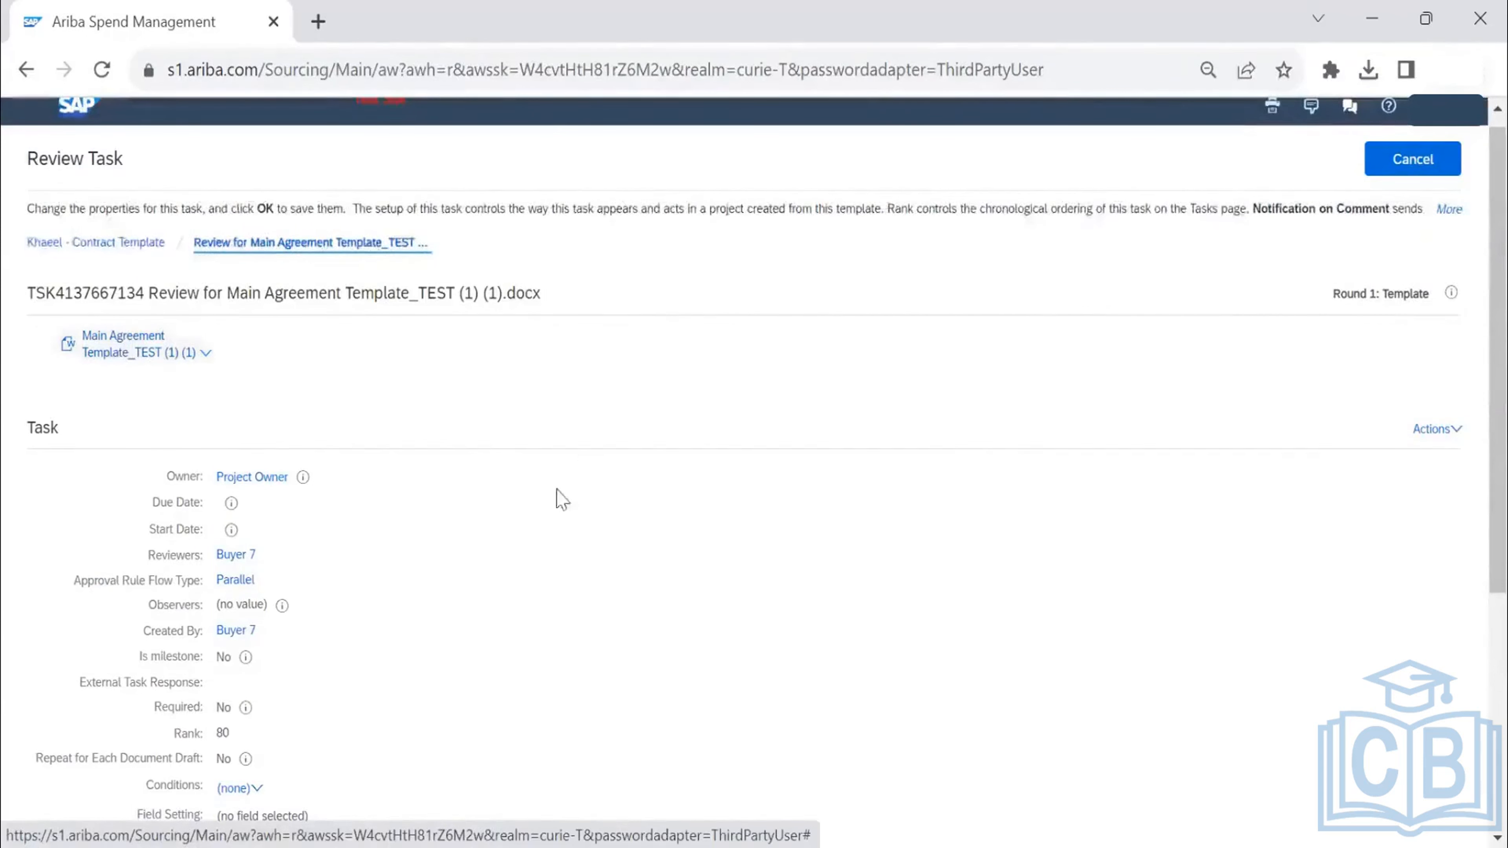
{"action": "scroll", "coordinate": [559, 502], "scroll_direction": "down", "scroll_amount": 6}
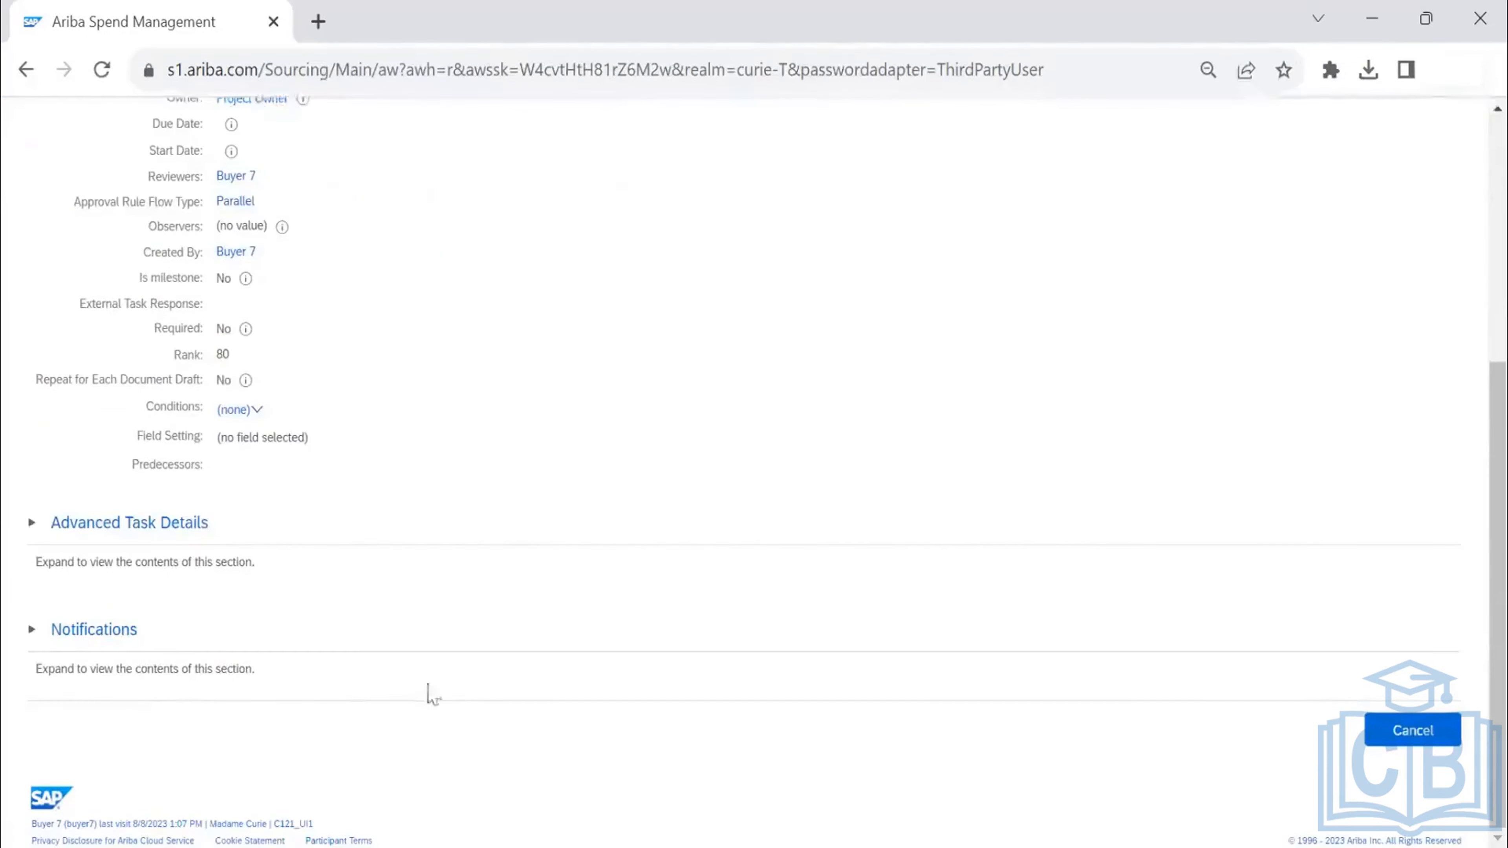
{"action": "scroll", "coordinate": [360, 623], "scroll_direction": "up", "scroll_amount": 6}
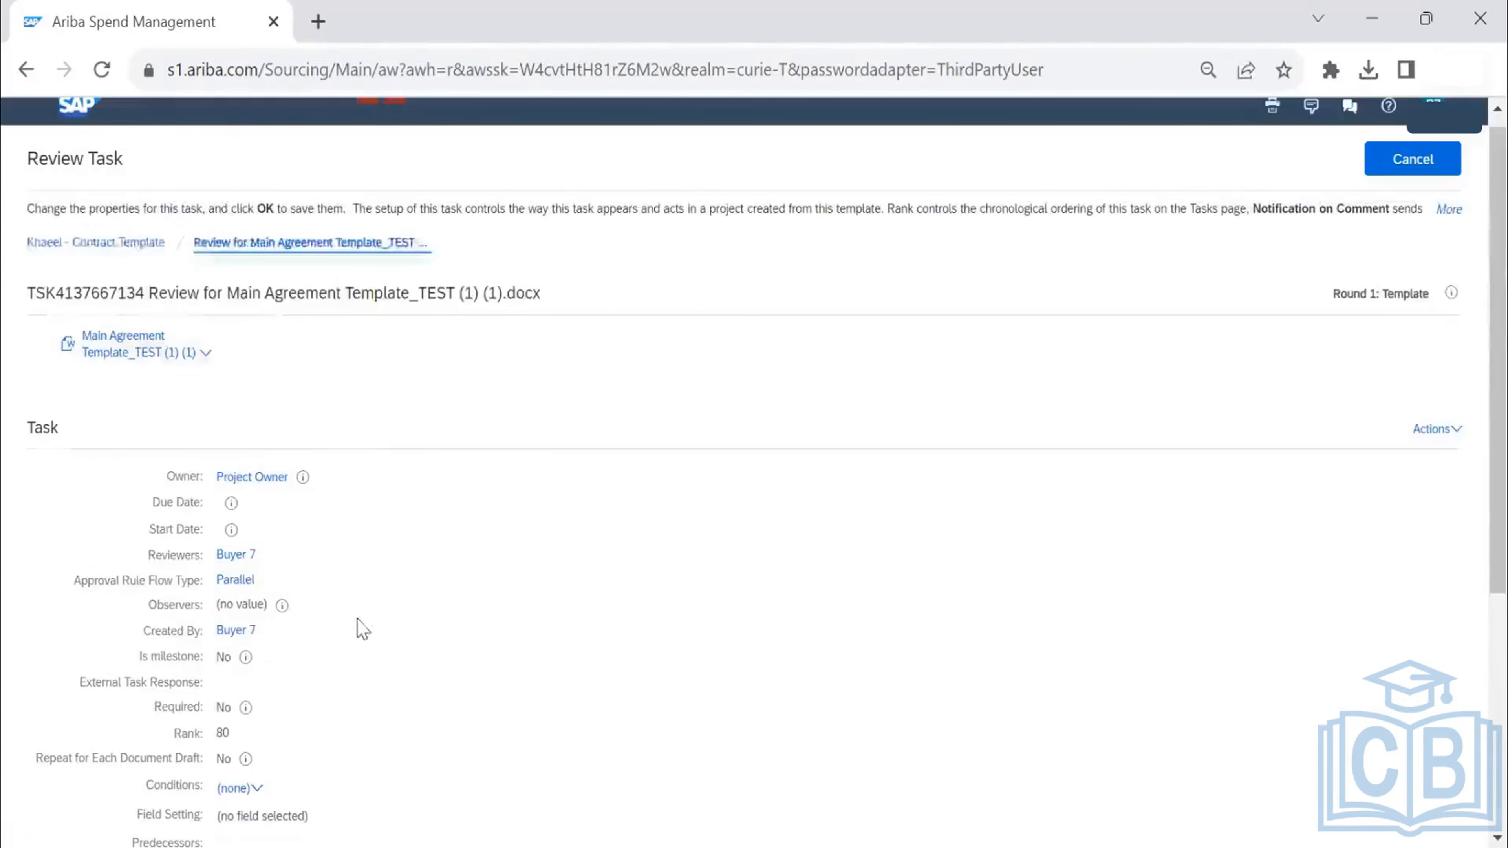
{"action": "left_click", "coordinate": [1455, 168]}
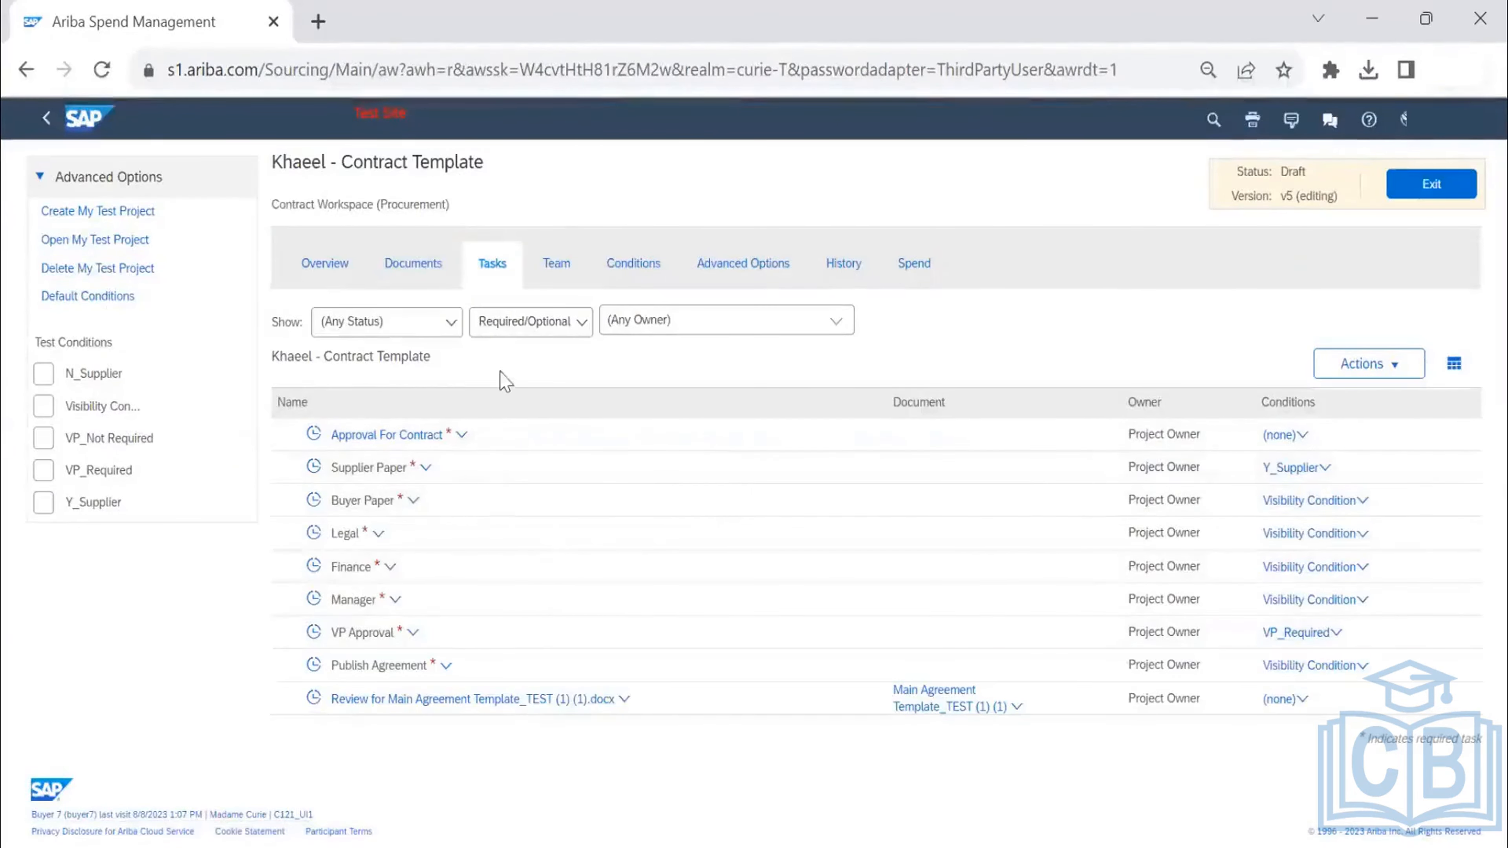
- Edit the main agreement's review task to have Approval For Contract as predecessor, save it, and move it directly below that task in the list
{"action": "left_click", "coordinate": [545, 704]}
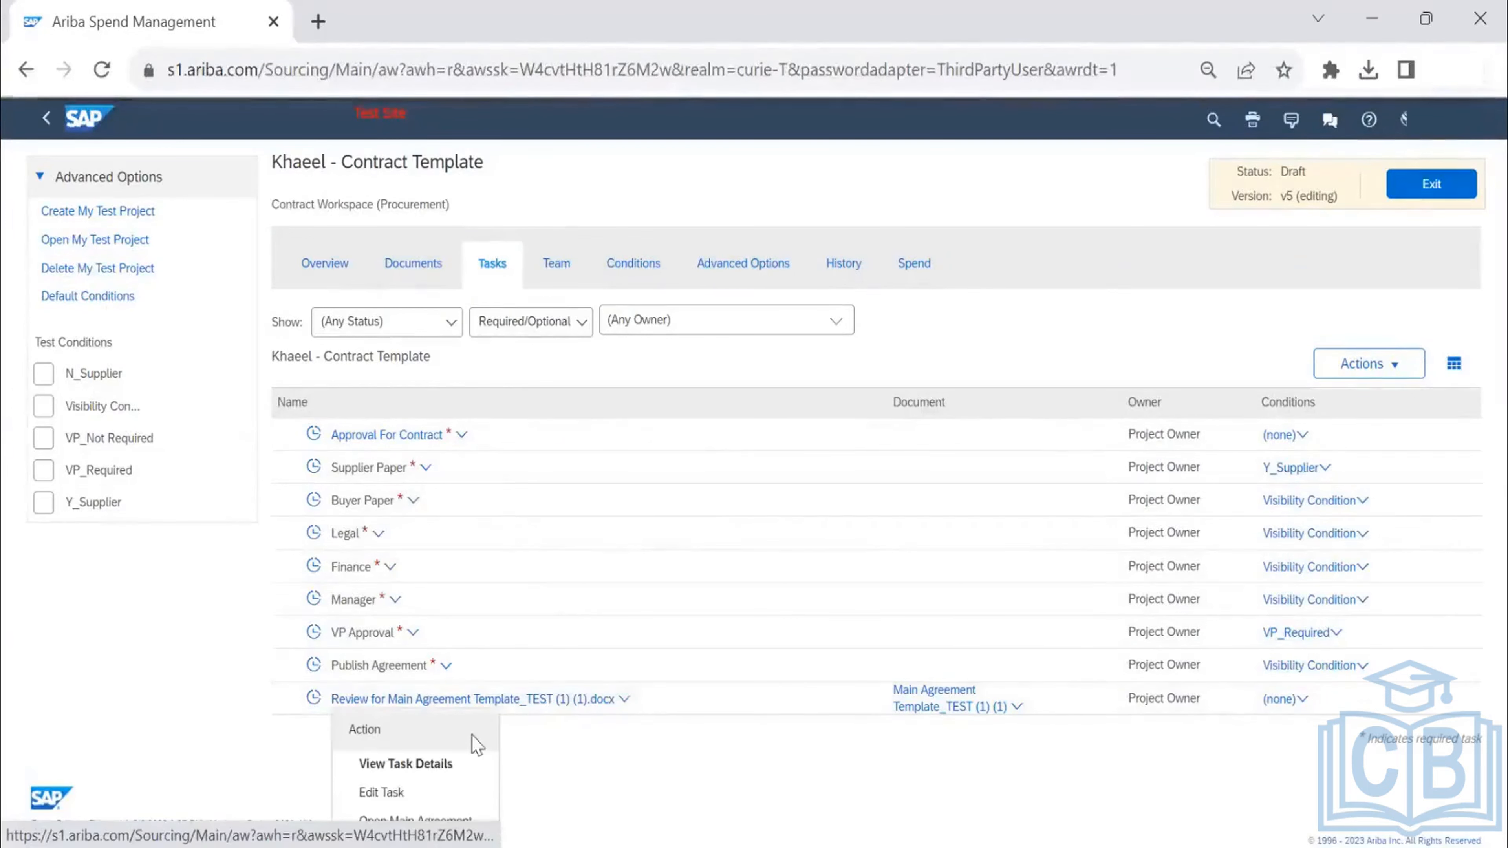
{"action": "left_click", "coordinate": [421, 793]}
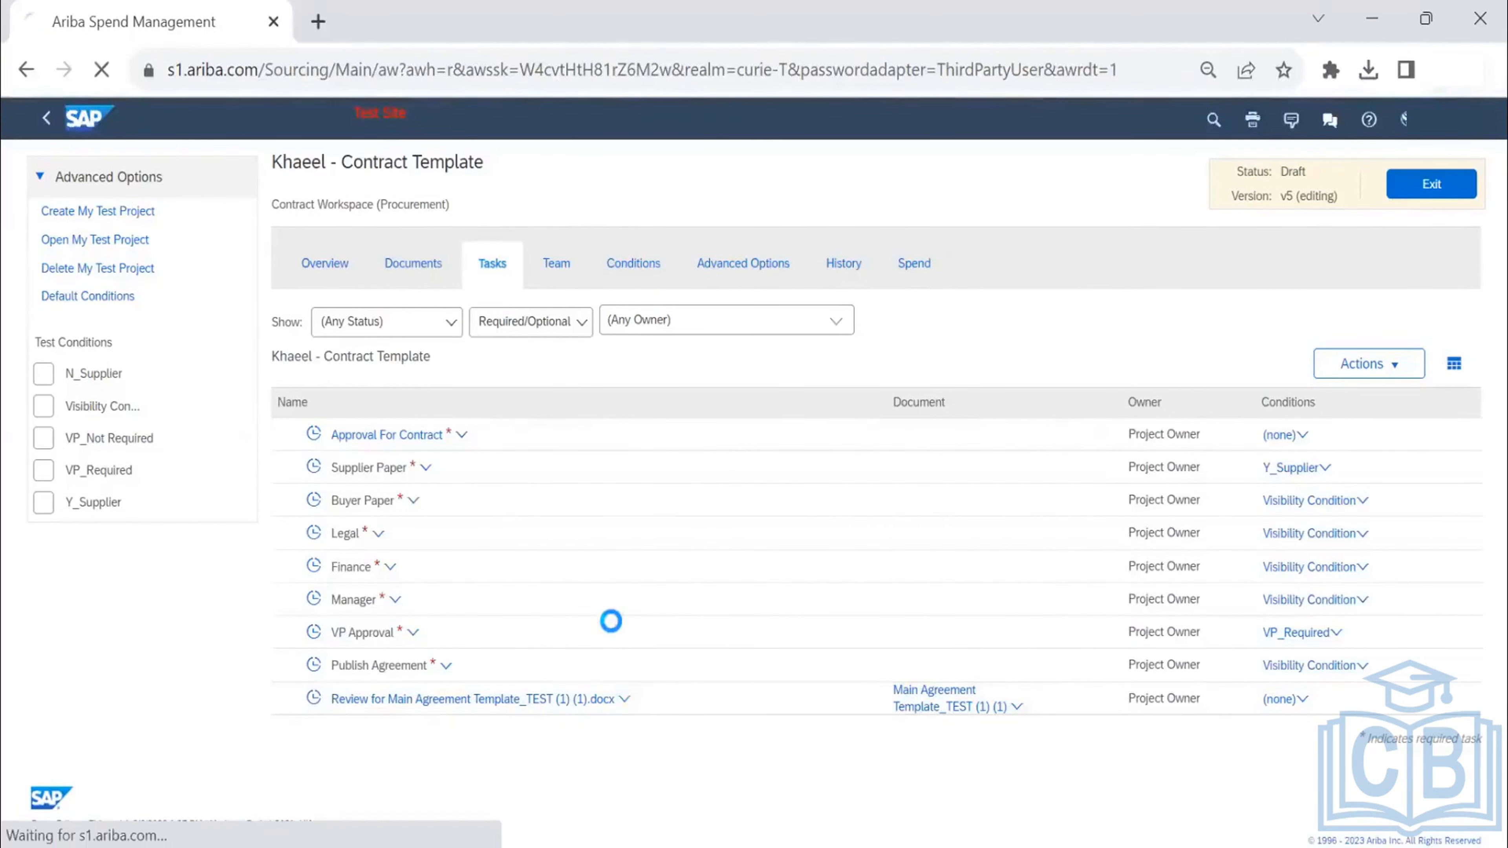
{"action": "scroll", "coordinate": [639, 589], "scroll_direction": "down", "scroll_amount": 5}
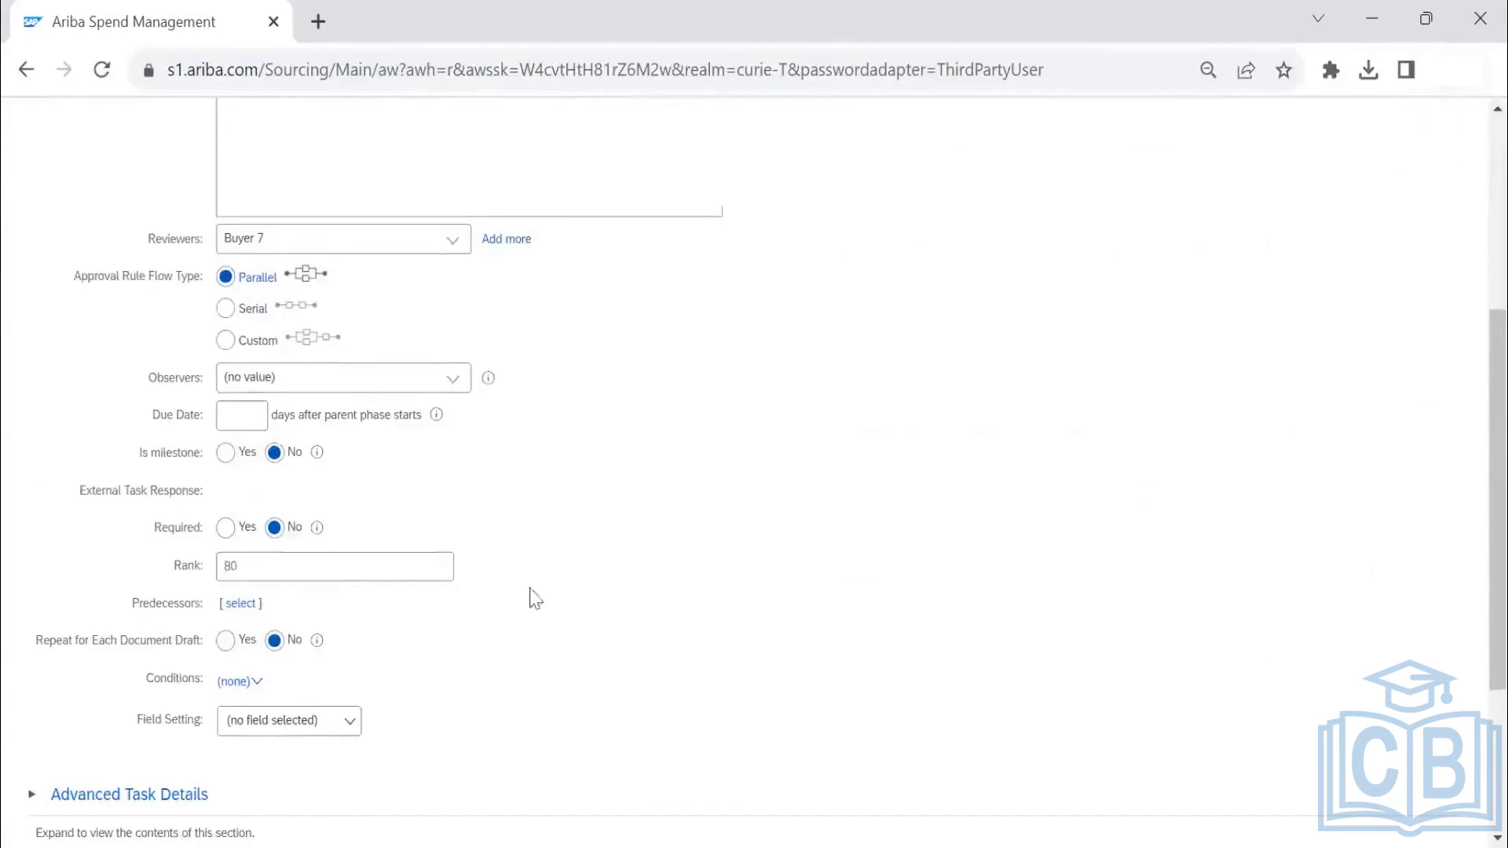
{"action": "left_click", "coordinate": [238, 606]}
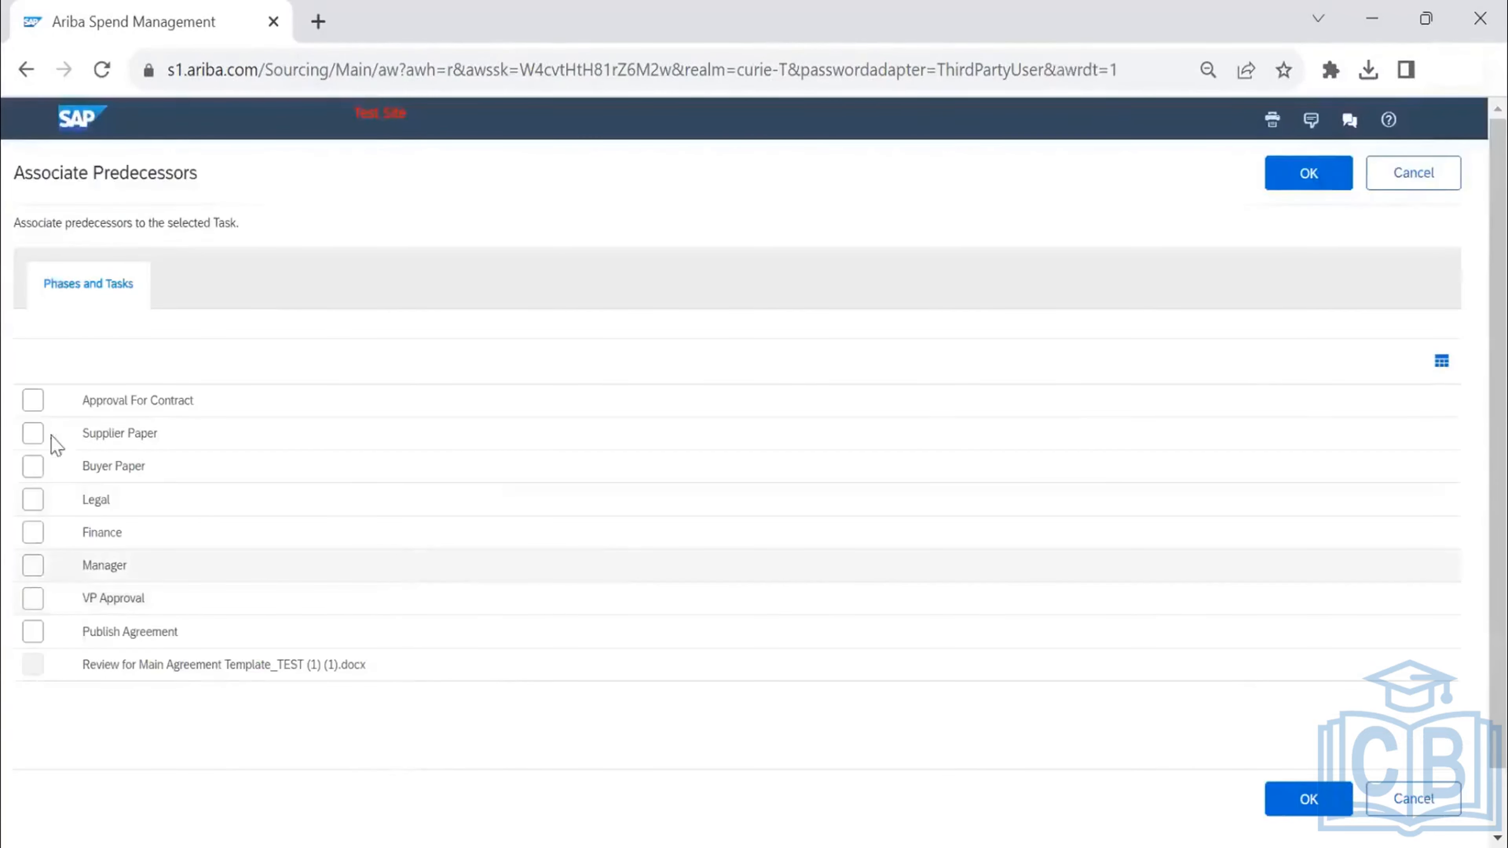
{"action": "left_click", "coordinate": [33, 399]}
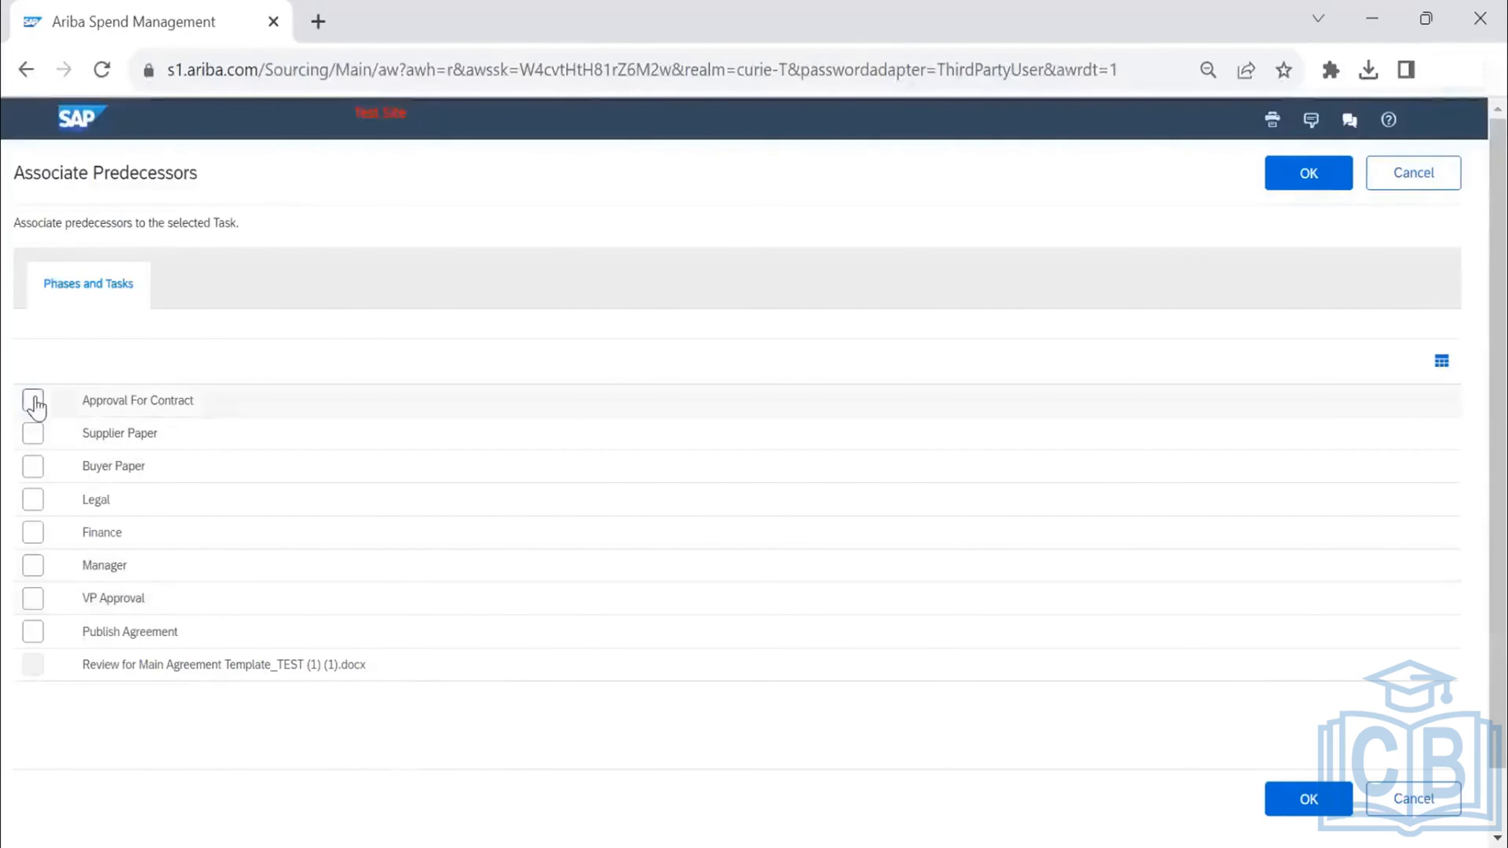
{"action": "left_click", "coordinate": [1297, 811]}
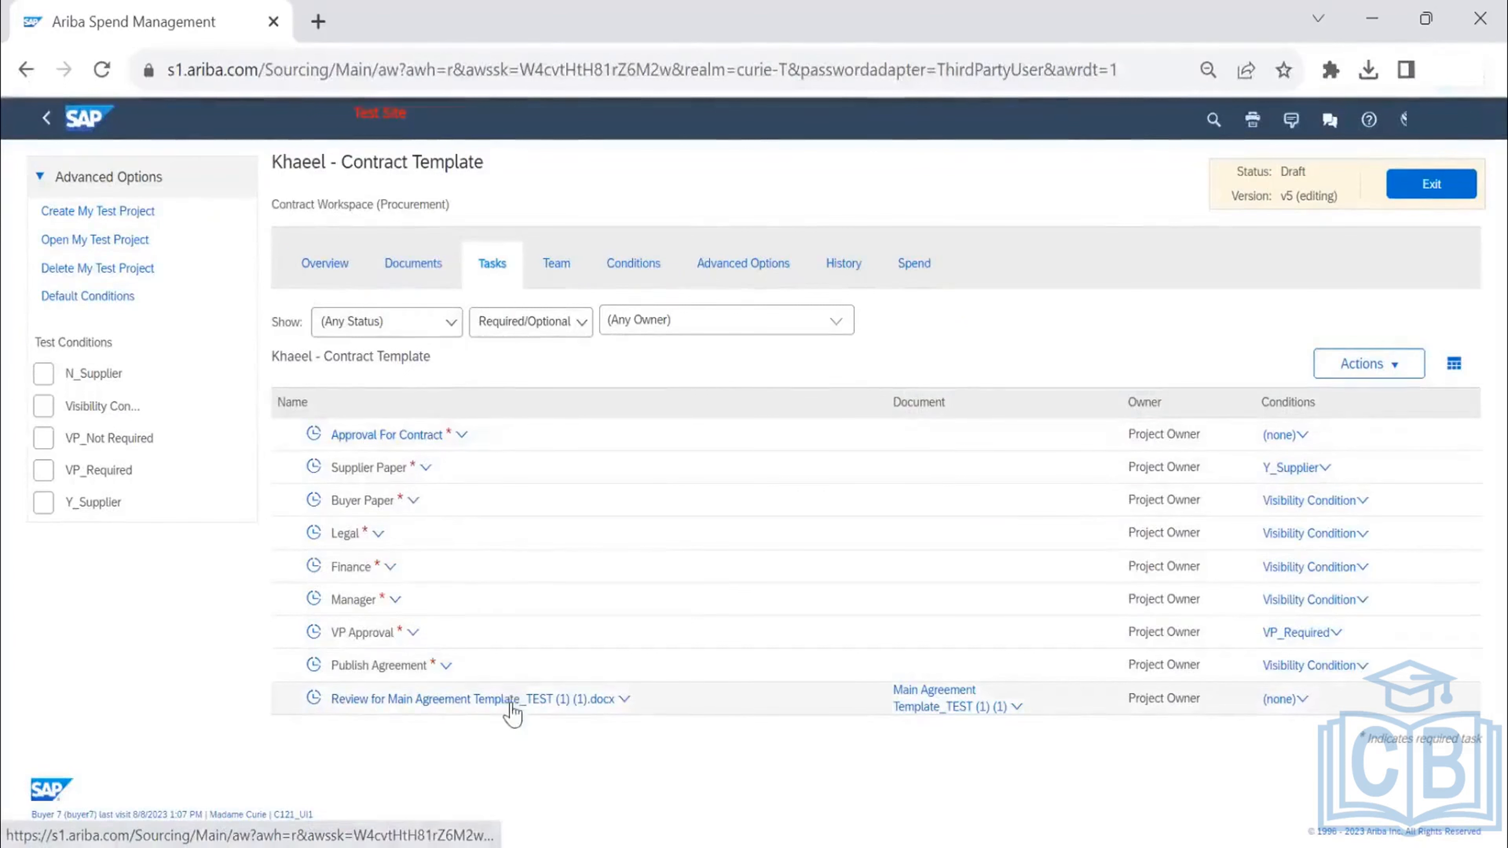
{"action": "left_click_drag", "start_coordinate": [514, 708], "coordinate": [530, 460]}
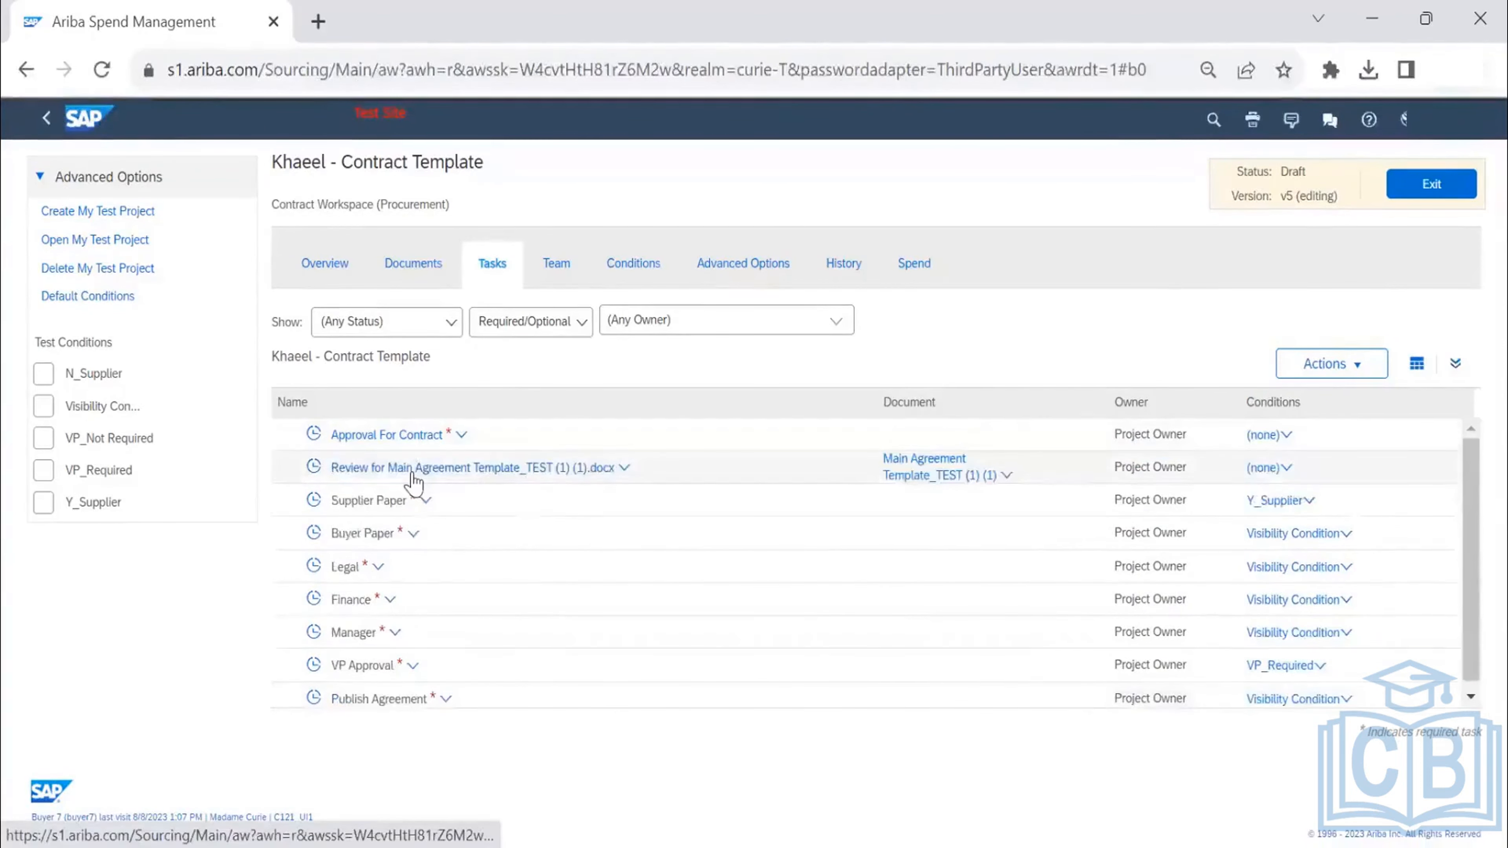